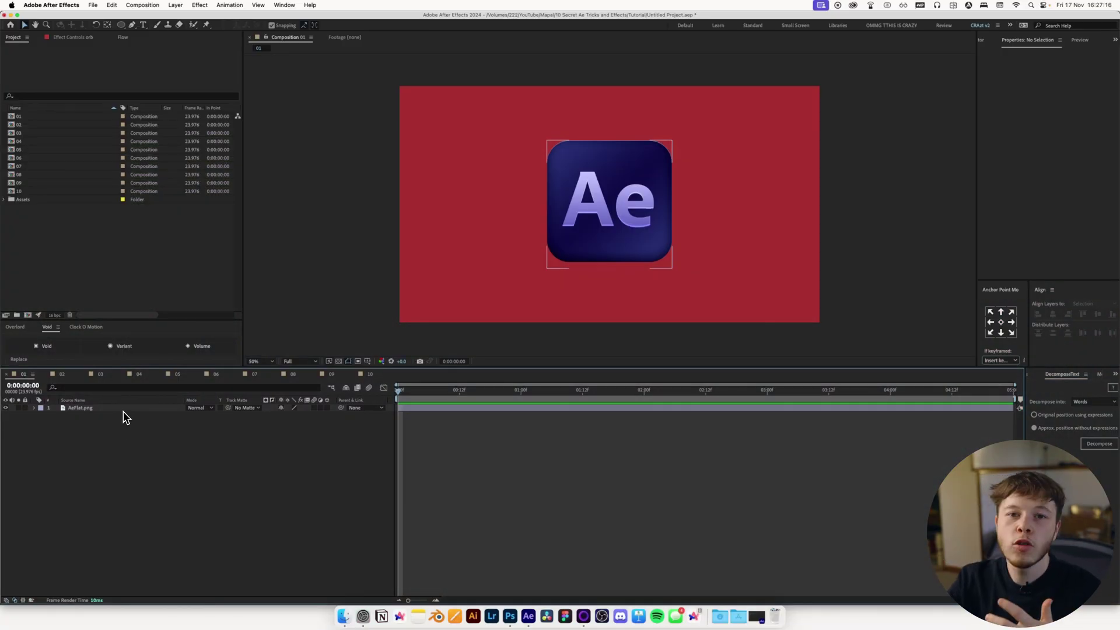
- Apply the Extract effect to the AeFlat.png layer in composition 01
left_click(123, 415)
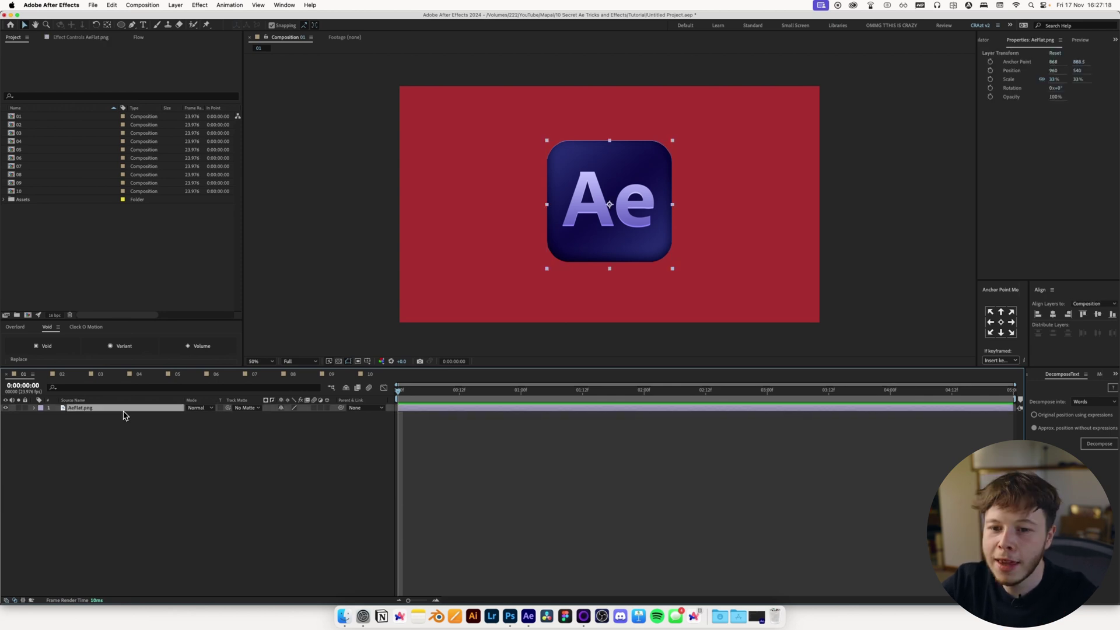
key("ctrl+space")
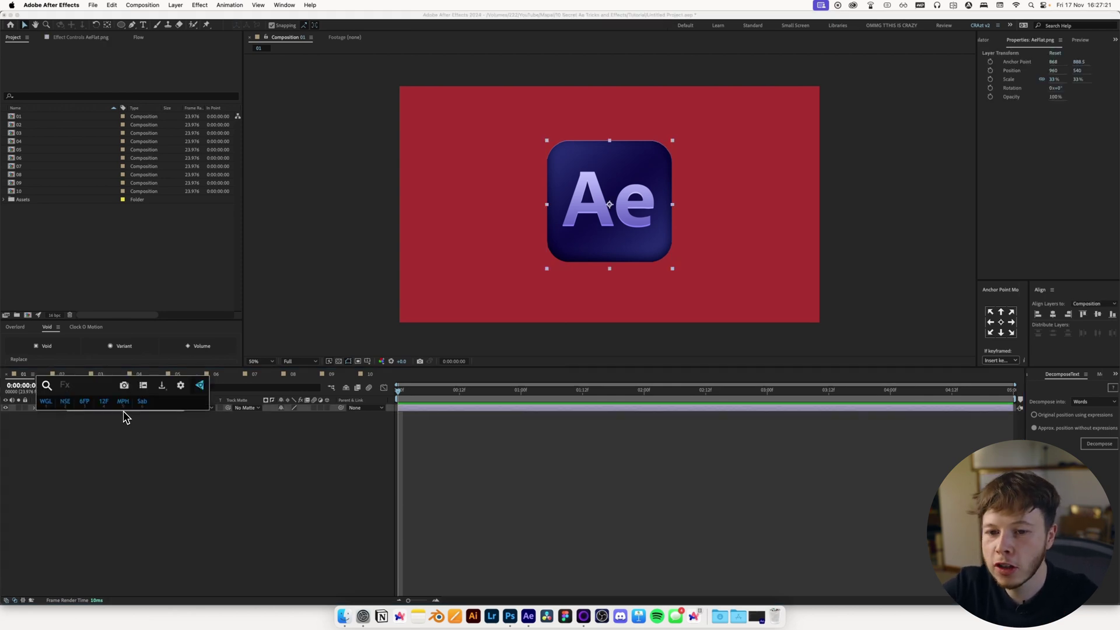
type("ex")
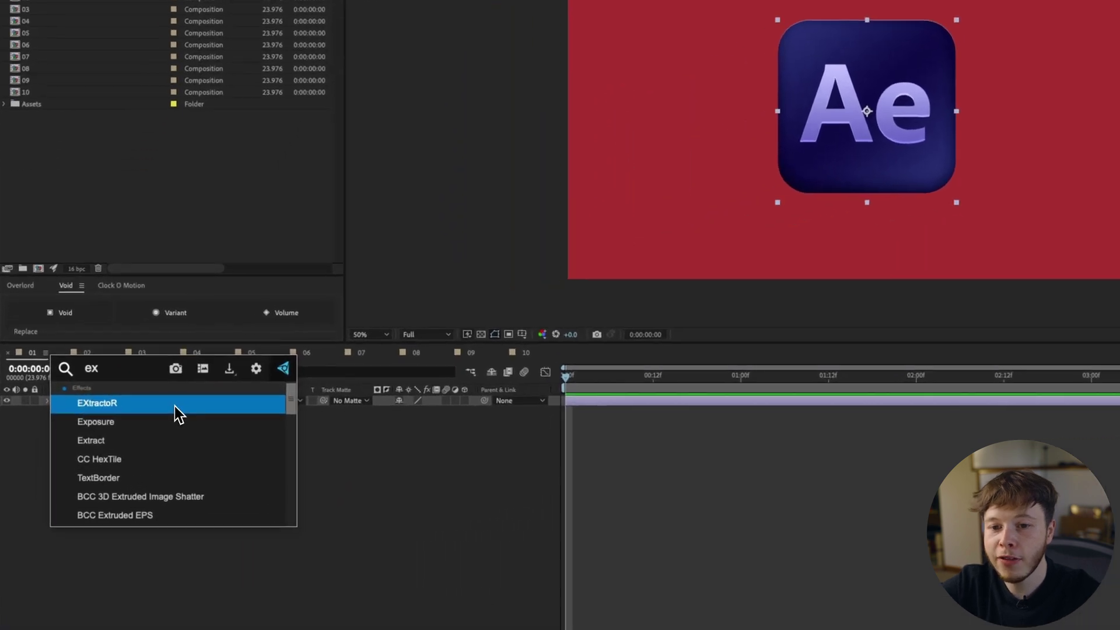
key("Down")
key("Down")
key("Return")
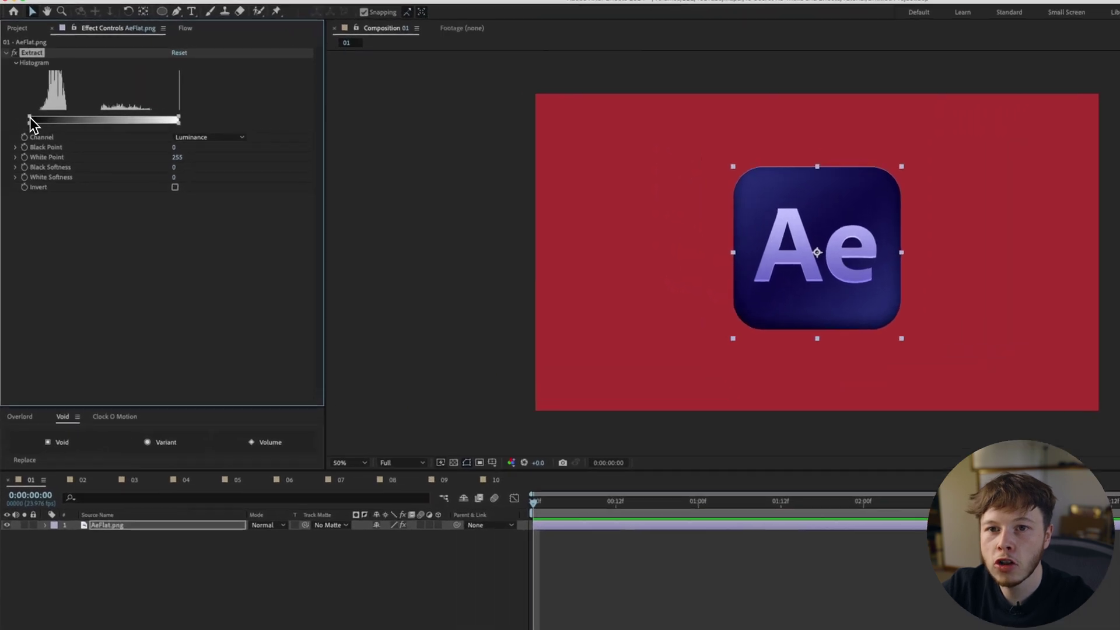
- Isolate the bright Ae lettering by setting Extract's white point to 233, black point to 102 and black softness to 54
mouse_move(30, 117)
left_mouse_down()
mouse_move(80, 124)
mouse_move(40, 136)
left_mouse_up()
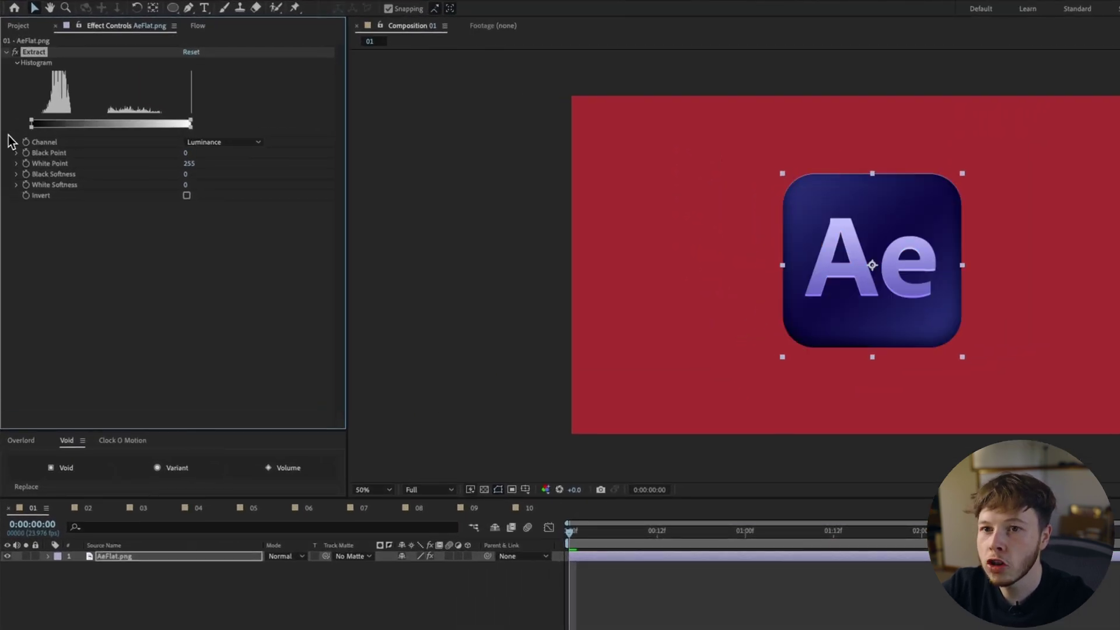
mouse_move(190, 120)
left_mouse_down()
mouse_move(103, 124)
mouse_move(177, 123)
left_mouse_up()
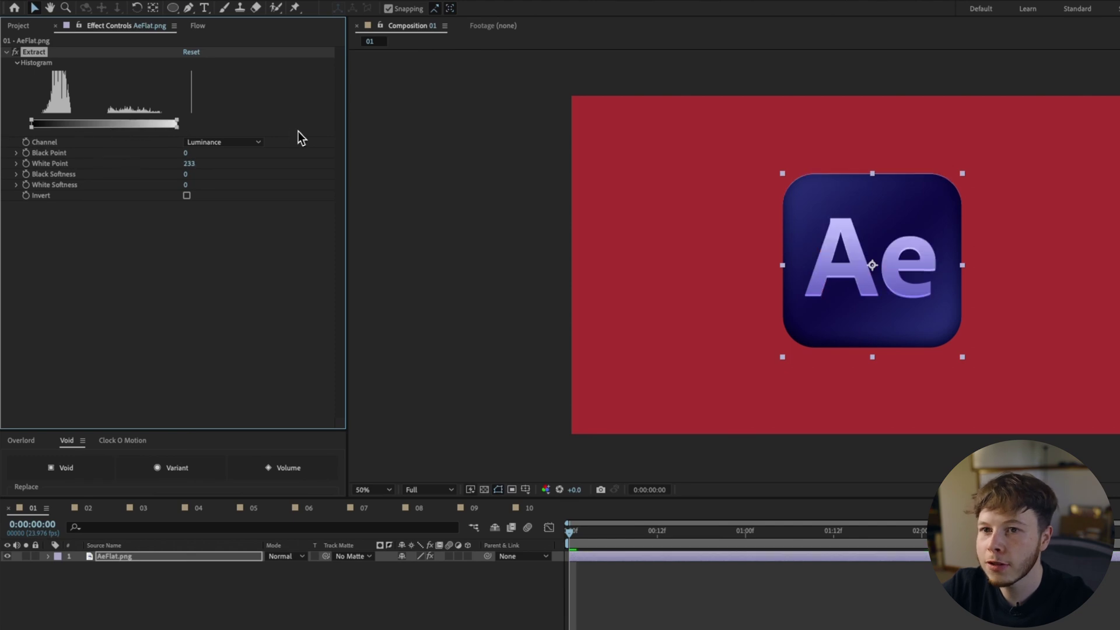
left_click_drag(32, 123, 96, 121)
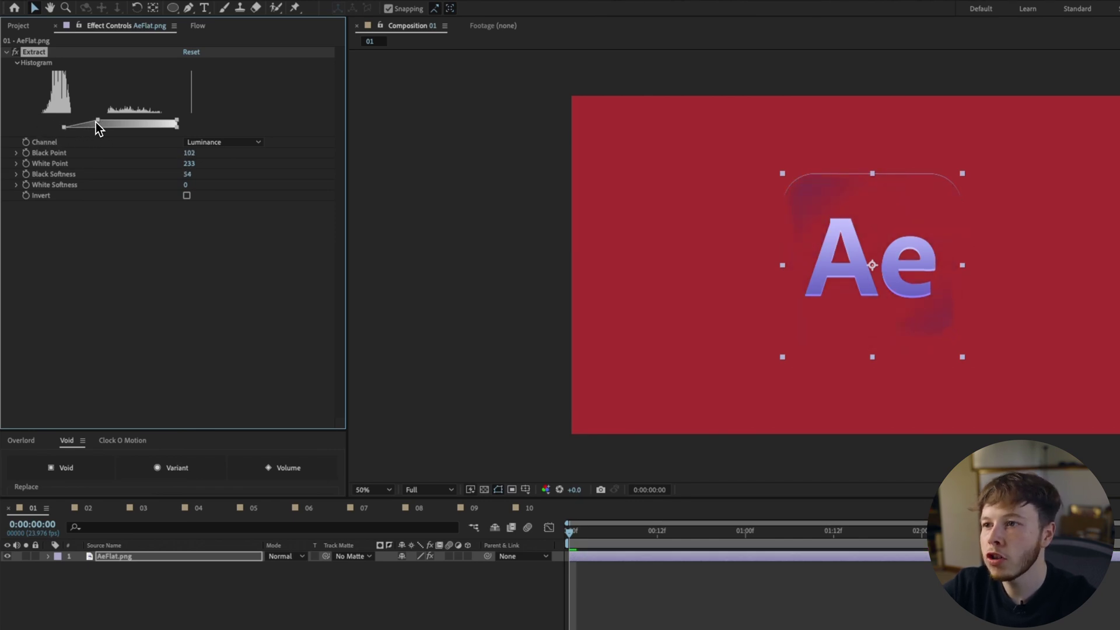
- Apply the Deep Glow effect to the AeFlat.png layer and inspect the glow around the icon's upper corners
left_click(119, 562)
key("ctrl+space")
type("de")
key("Return")
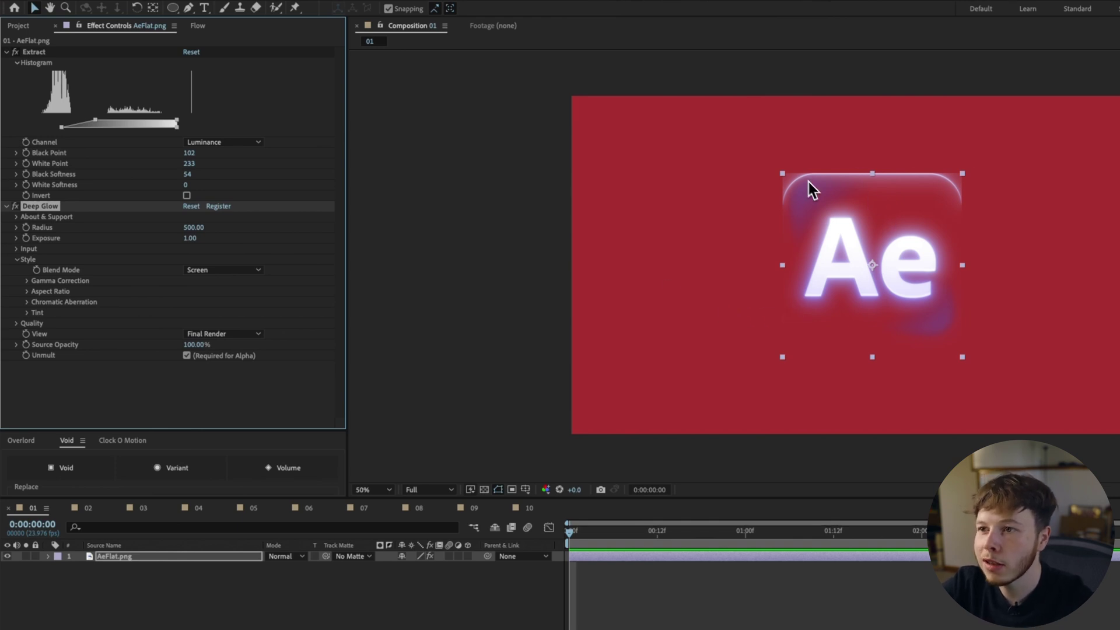
scroll(807, 180, "up", 1)
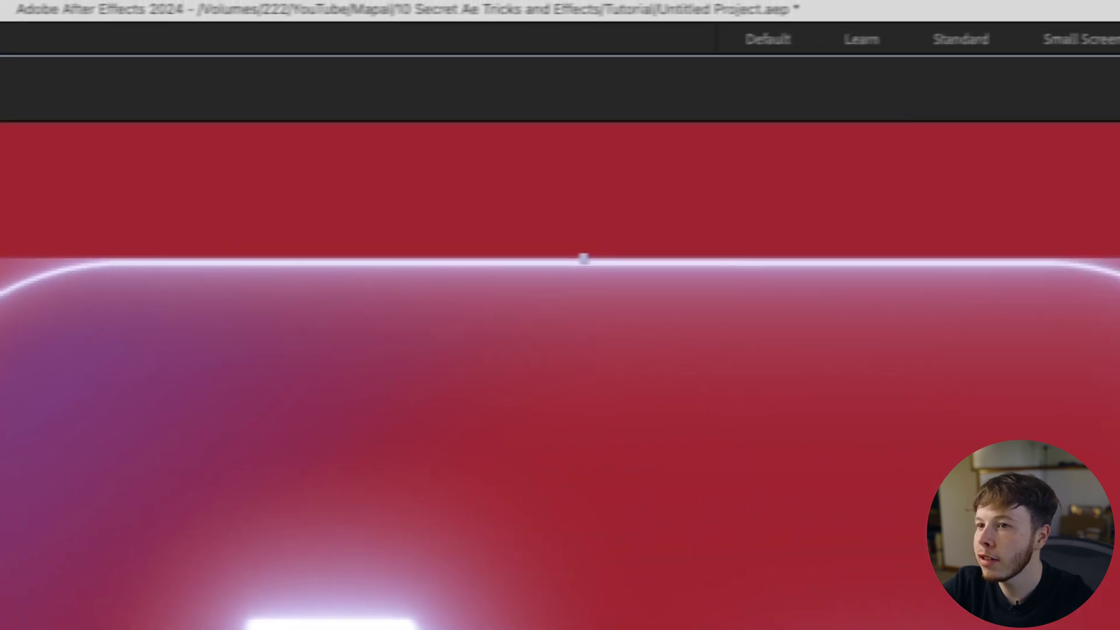
scroll(776, 429, "down", 2)
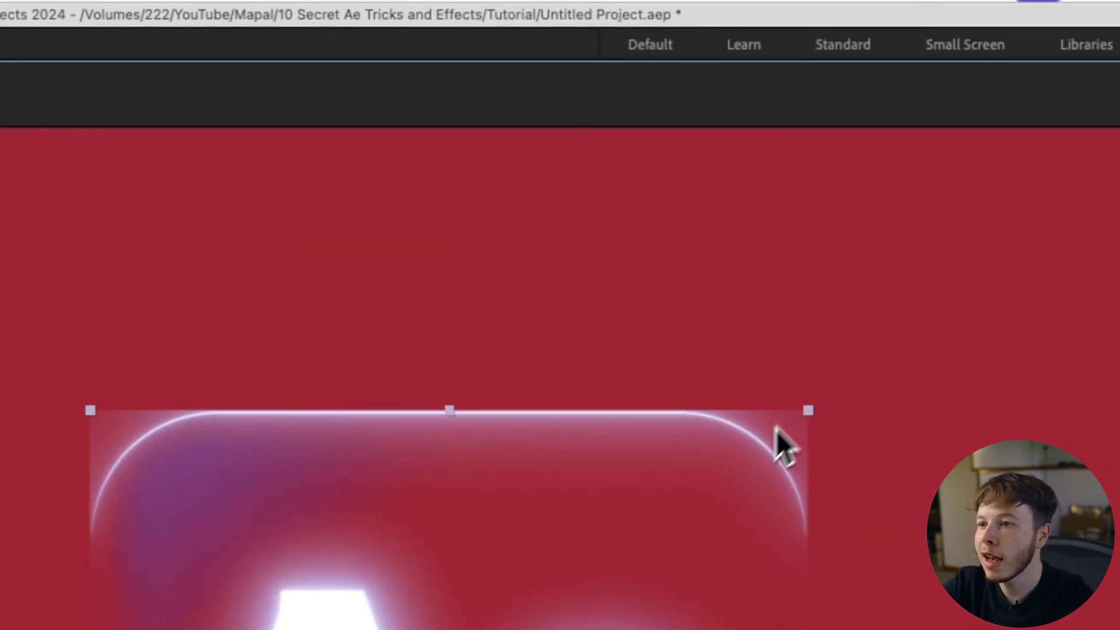
left_click_drag(633, 436, 461, 441)
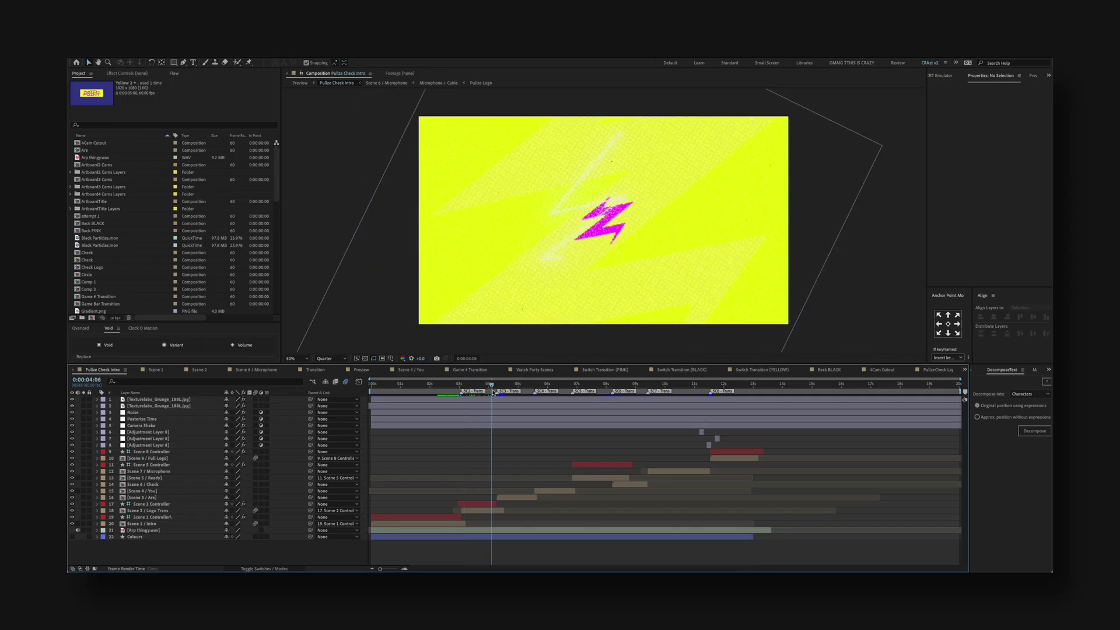
- Scrub through the intro composition's timeline to review its scene markers
left_click_drag(506, 394, 720, 396)
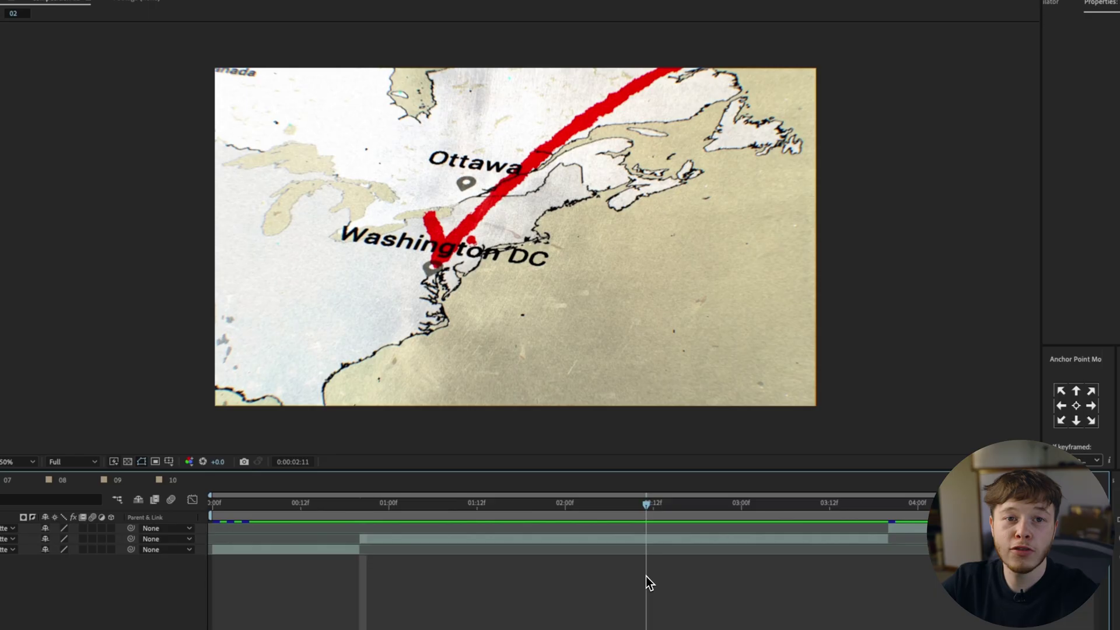
left_click_drag(645, 576, 359, 547)
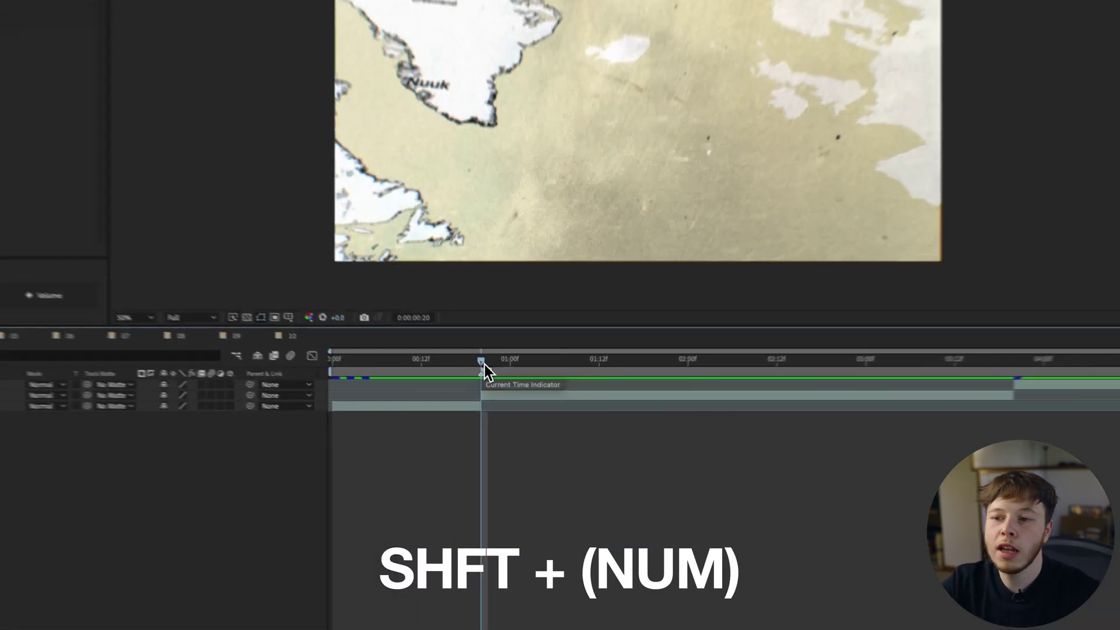
- Place numbered marker 4 at 0:00:00:20 in composition 02 and give it the comment "transition to map" and a Pink label
left_click_drag(483, 362, 533, 364)
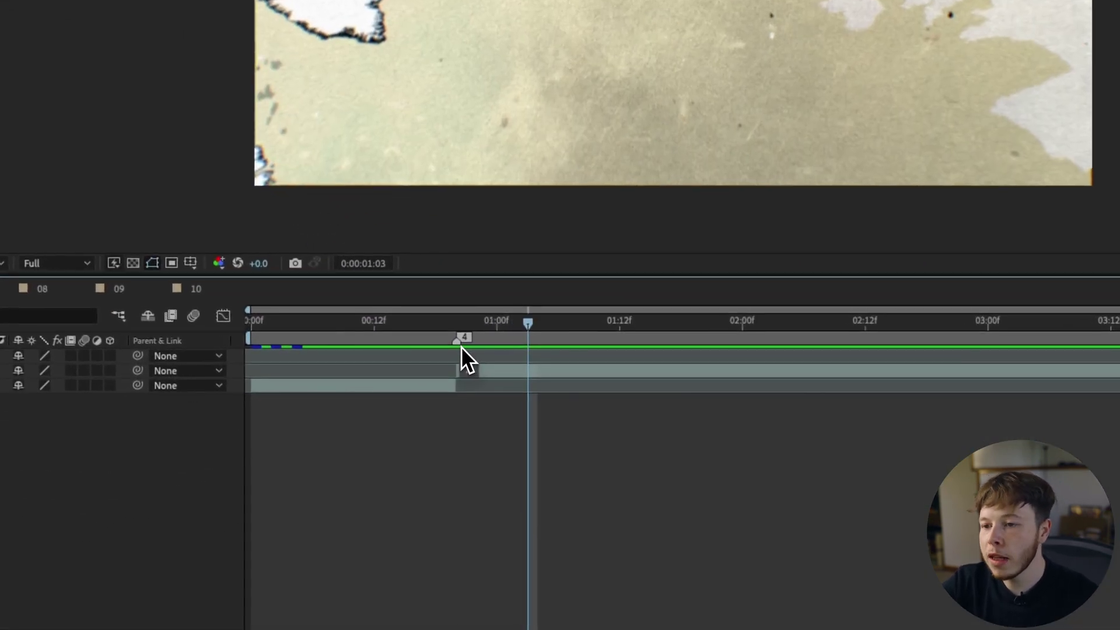
double_click(483, 375)
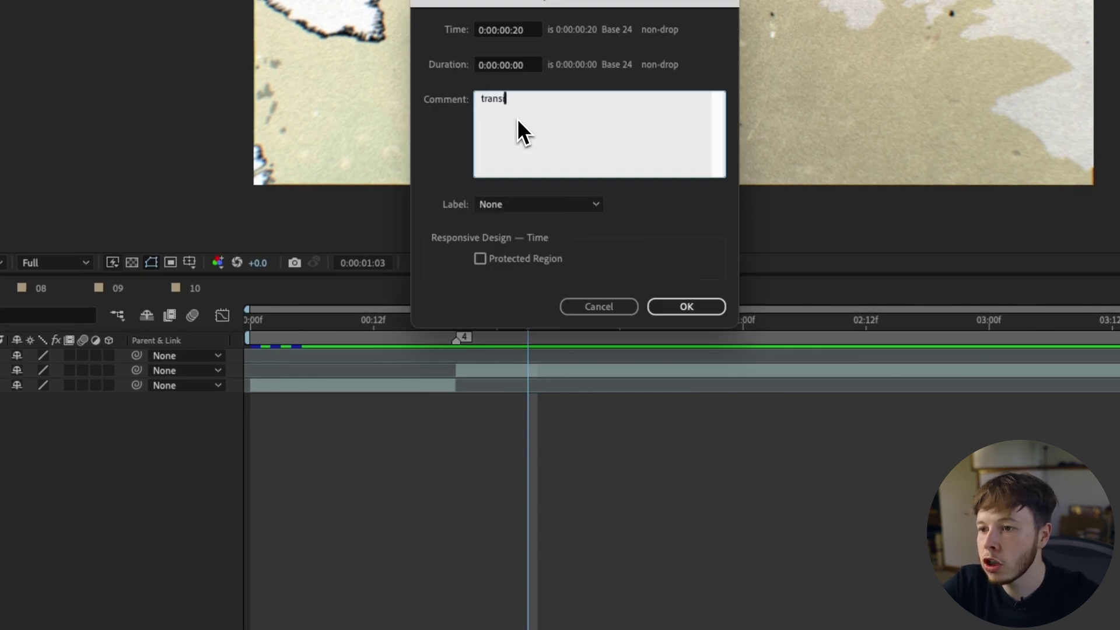
type("transition to map")
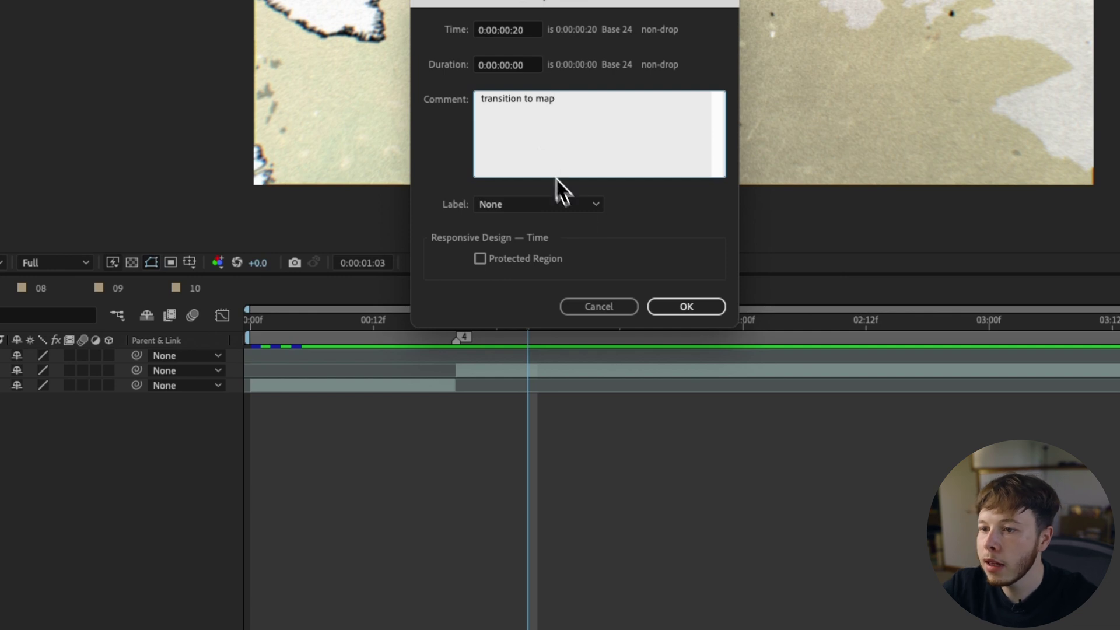
left_click(529, 204)
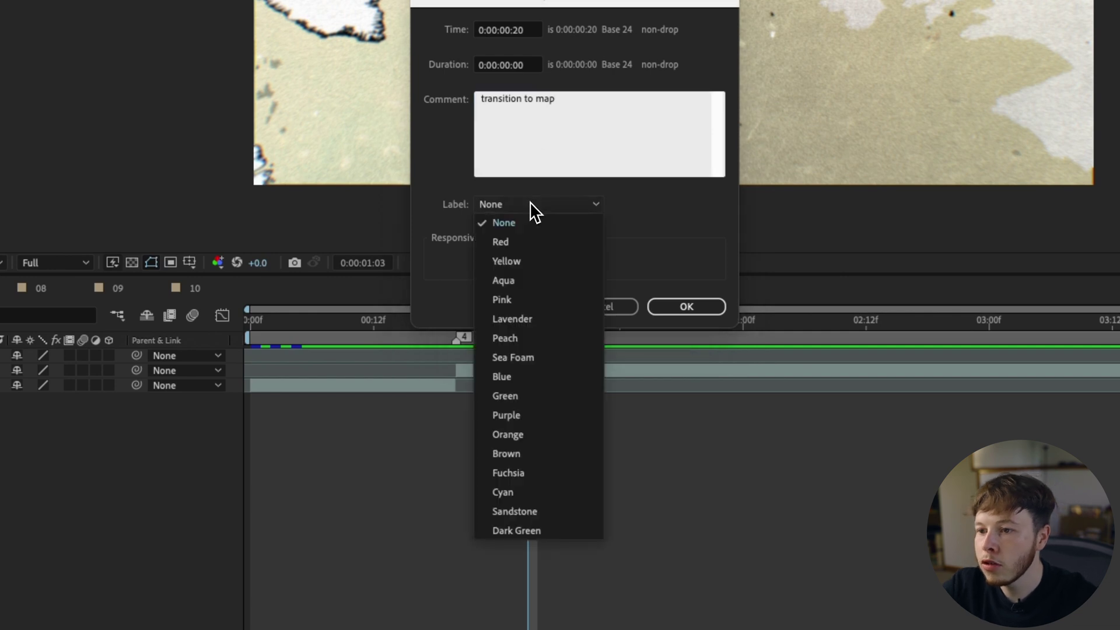
left_click(527, 299)
left_click(649, 308)
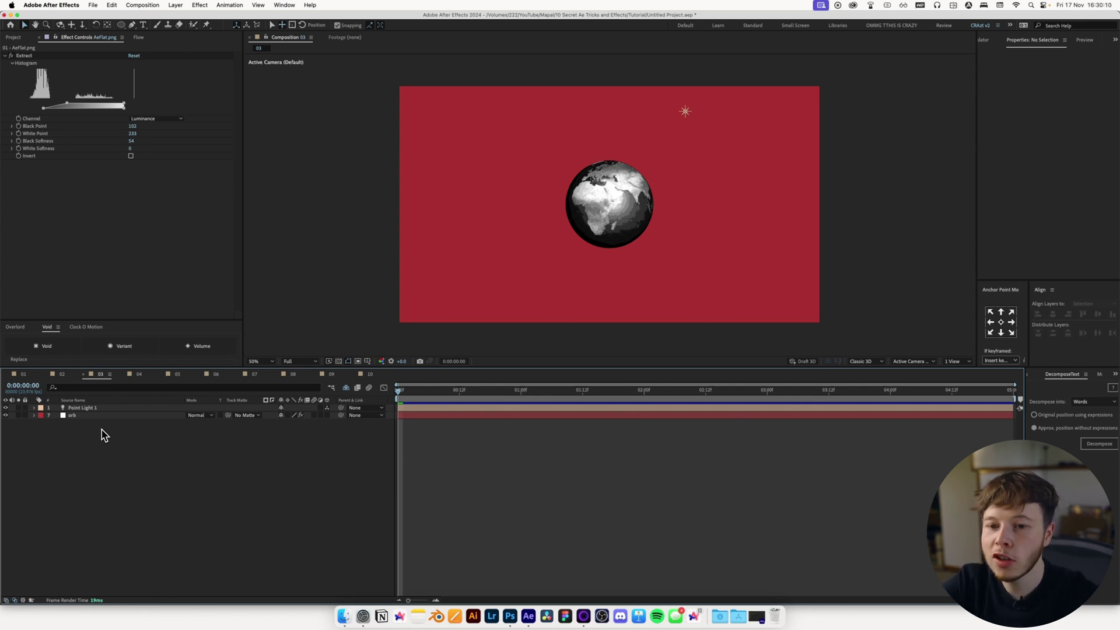
- Create an adjustment layer above the globe in composition 03 and apply the Add Grain effect to it
key("super+alt+y")
key("ctrl+space")
type("nois")
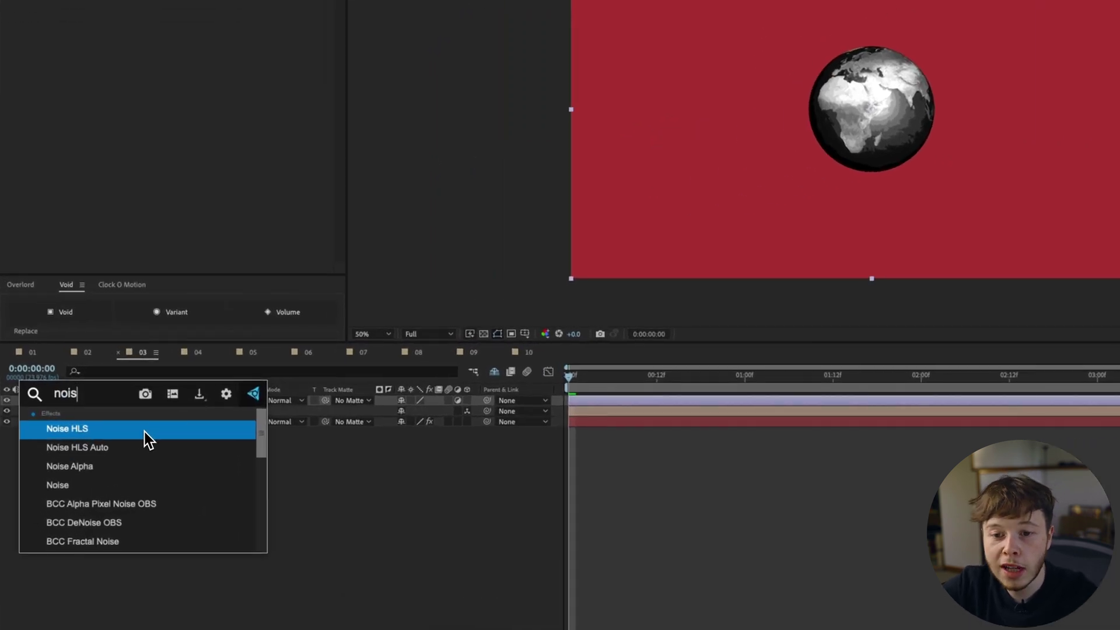
key("Down")
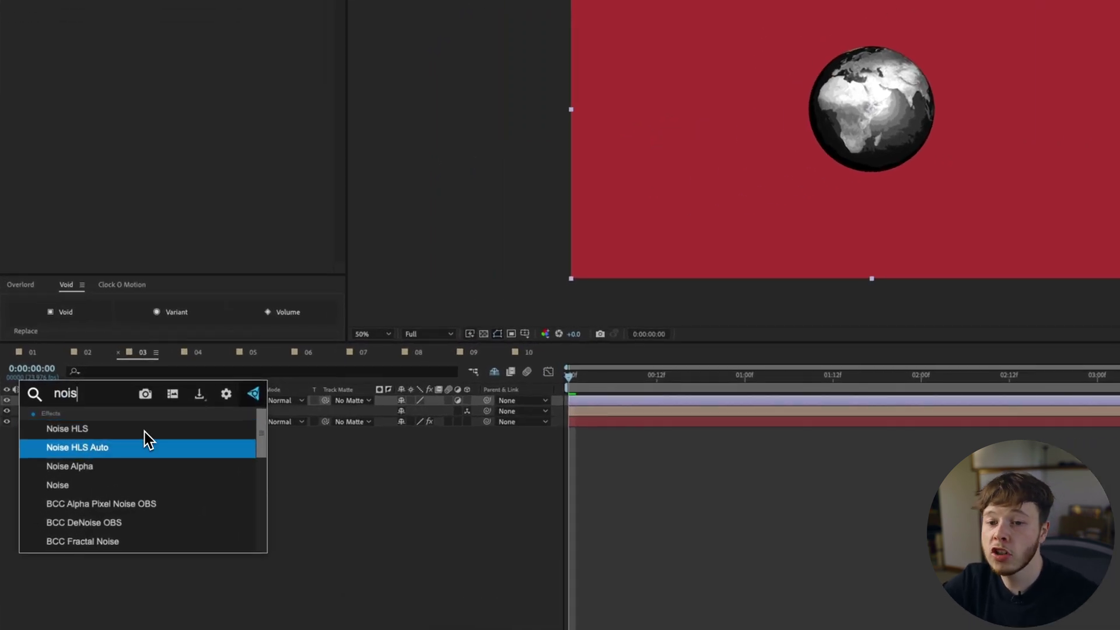
key("Down")
key("Down")
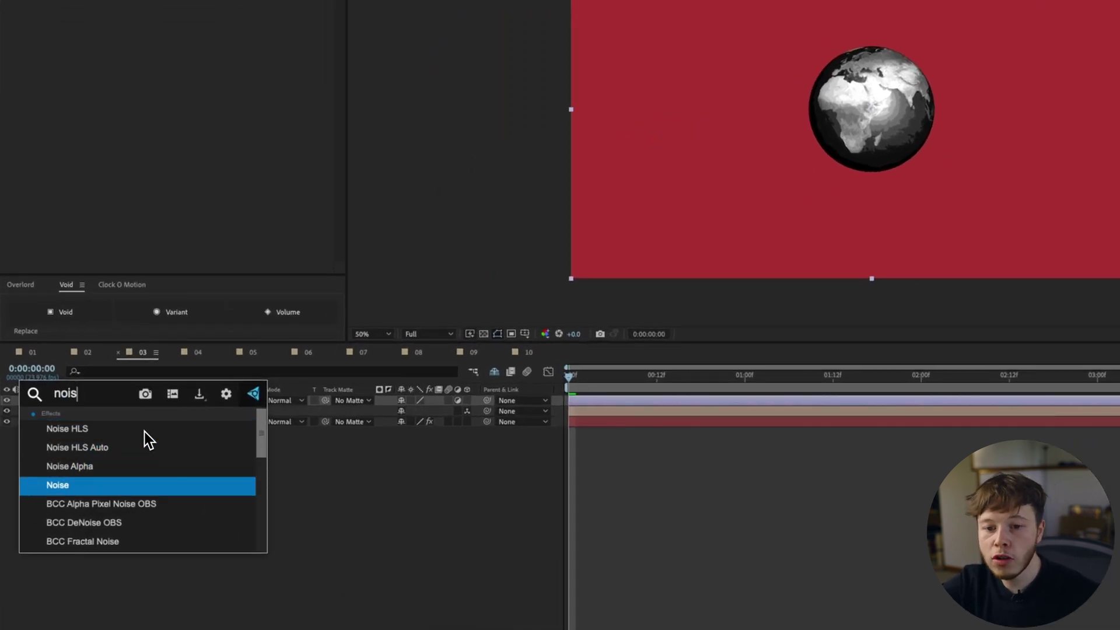
key("ctrl+a")
key("BackSpace")
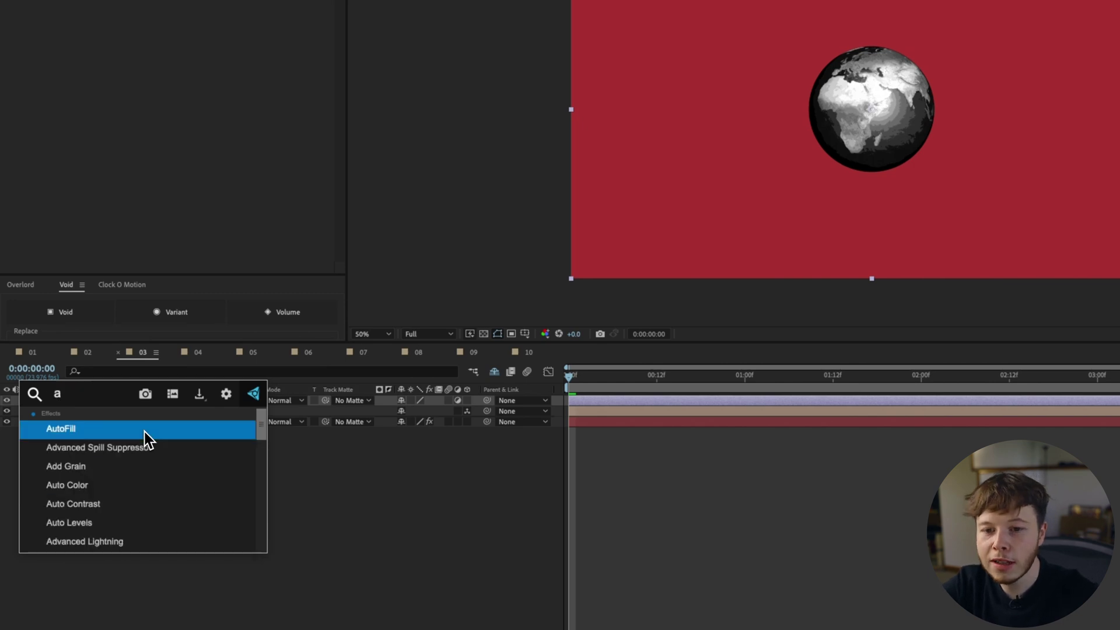
type("add")
key("Return")
- Set Add Grain's viewing mode to Final Output so the grain covers the whole frame
scroll(657, 211, "up", 3)
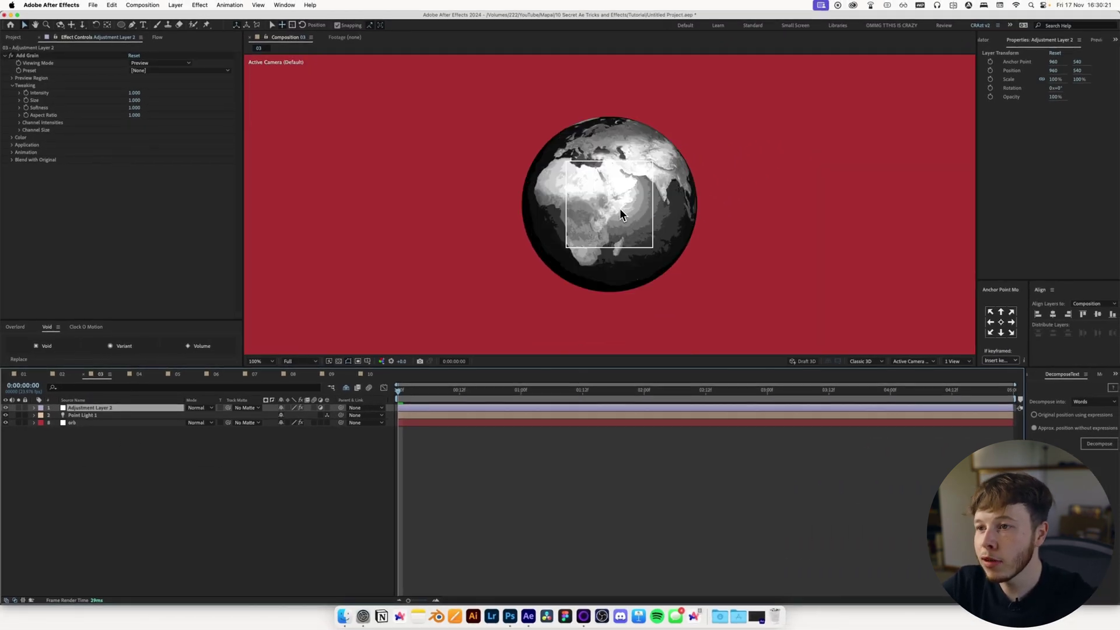
left_click(142, 63)
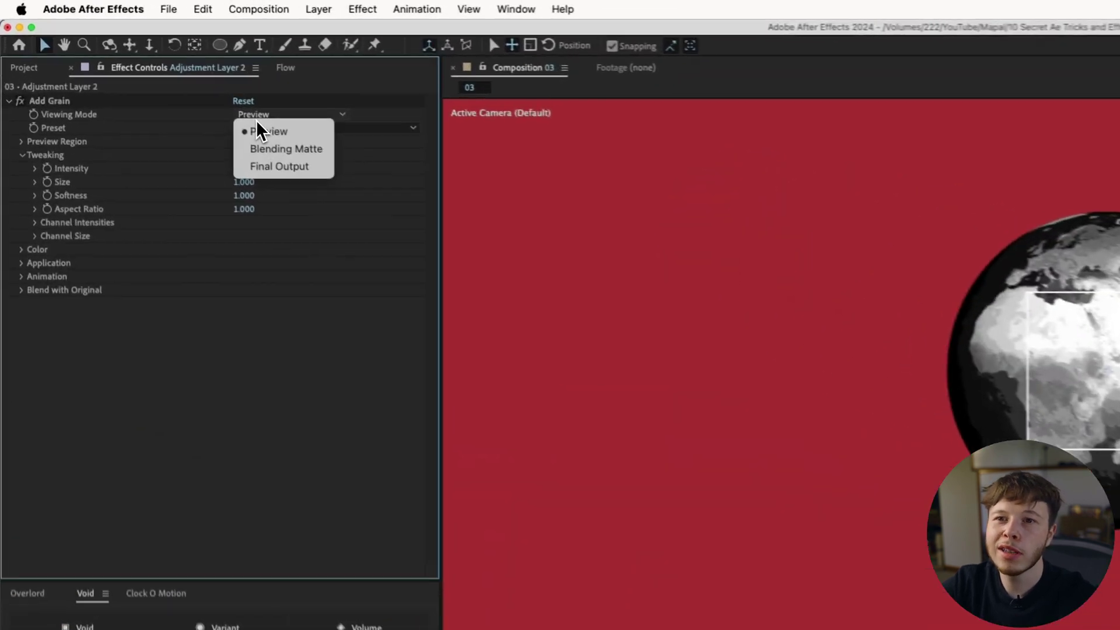
left_click(153, 91)
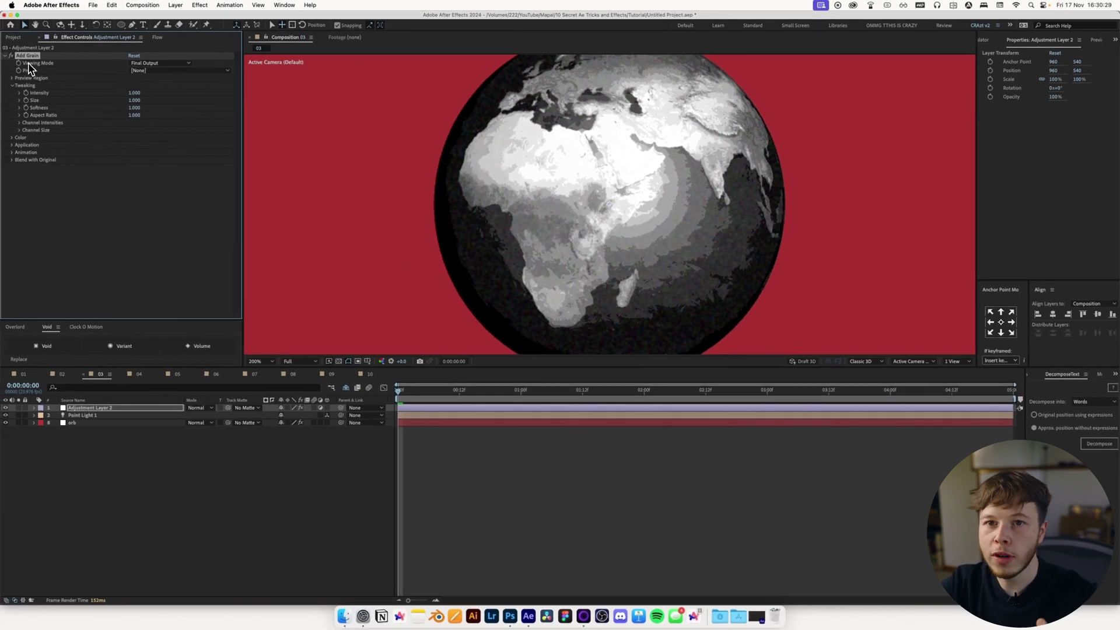
- Try the grain presets Eastman Color Neg II 100T, Eastman EXR 100T, Kodak Vision 250D and Kodak Vision 200T on the globe
left_click(162, 72)
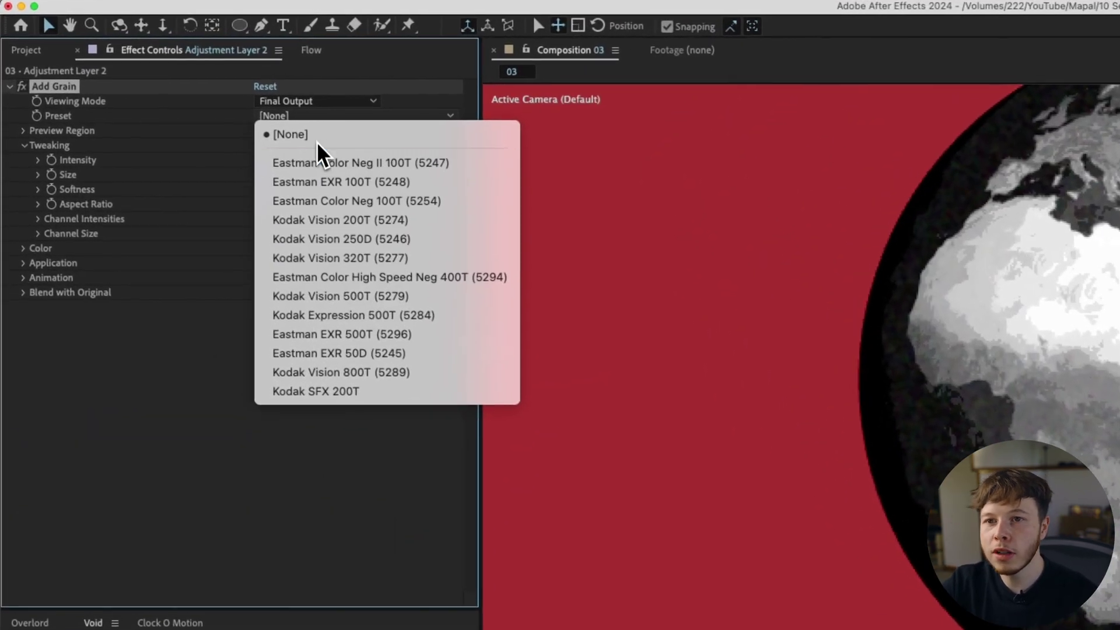
left_click(316, 167)
left_click(328, 119)
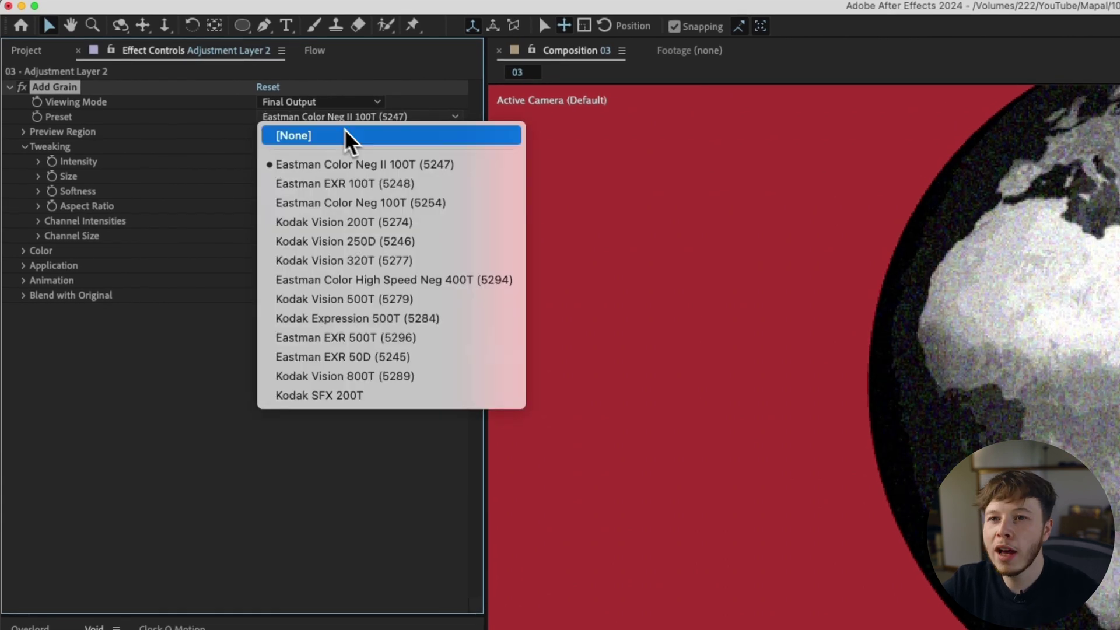
left_click(331, 183)
left_click(380, 118)
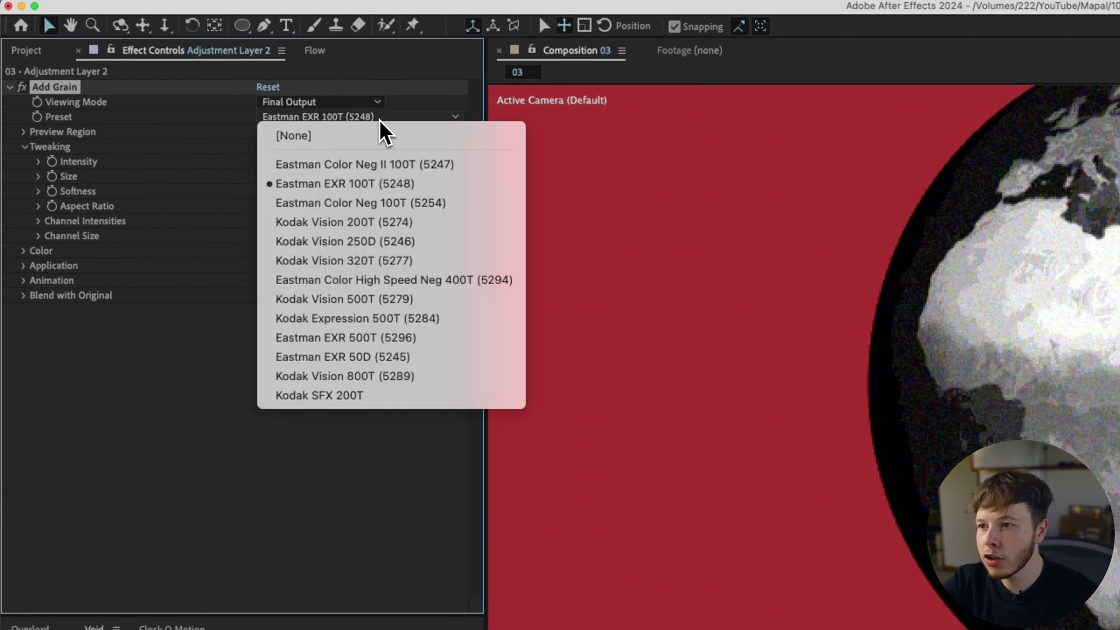
left_click(372, 243)
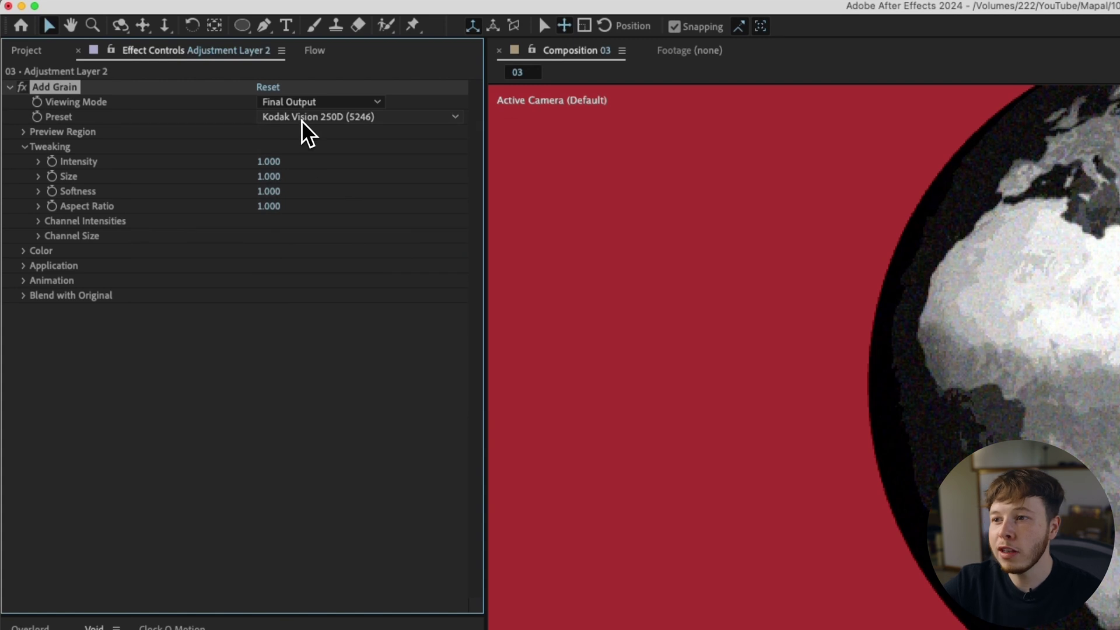
left_click(302, 121)
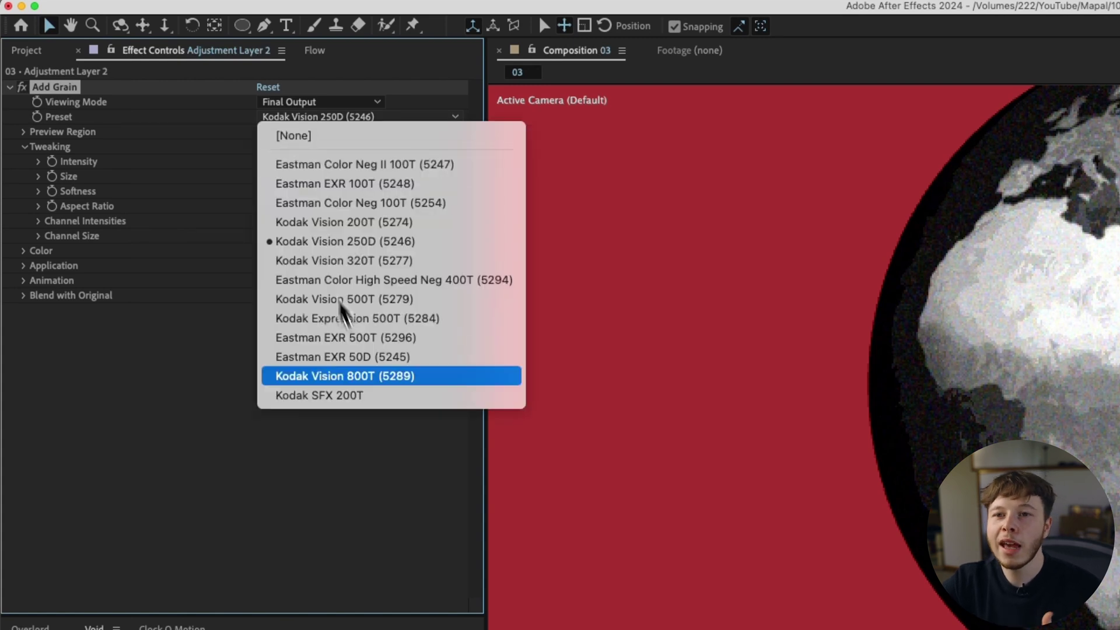
left_click(344, 225)
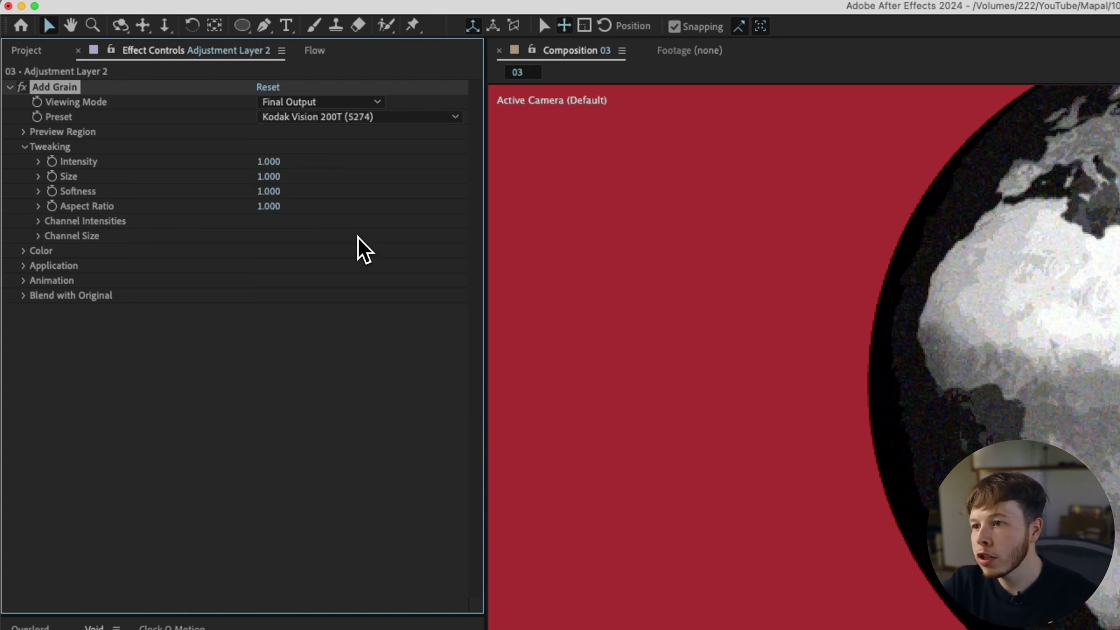
- Set the Add Grain preset to Kodak Vision 800T (5289)
left_click(310, 119)
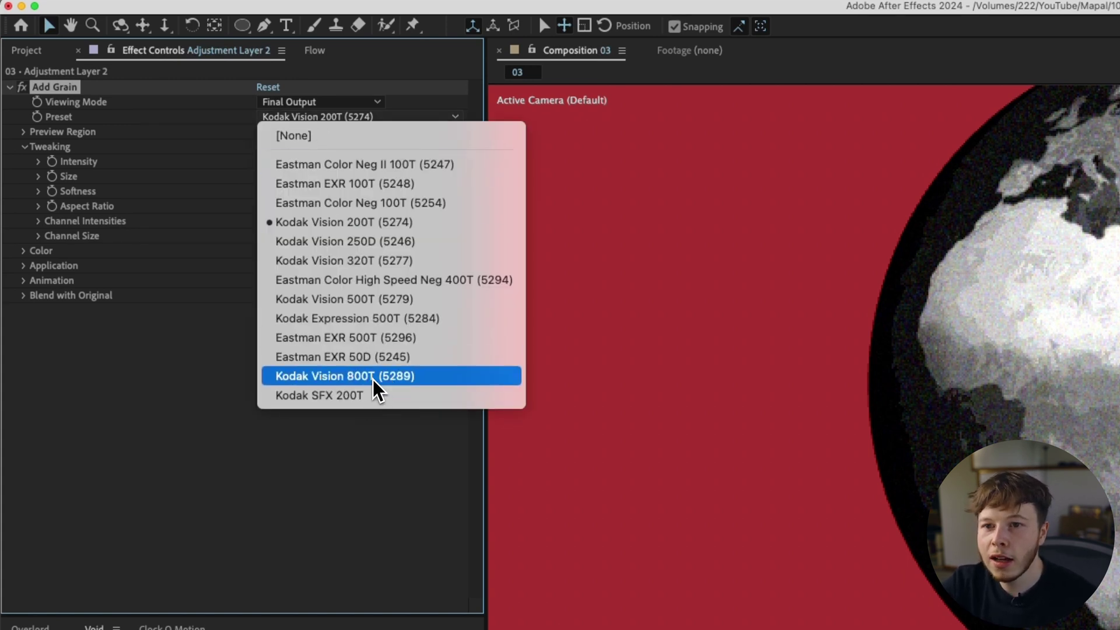
left_click(371, 378)
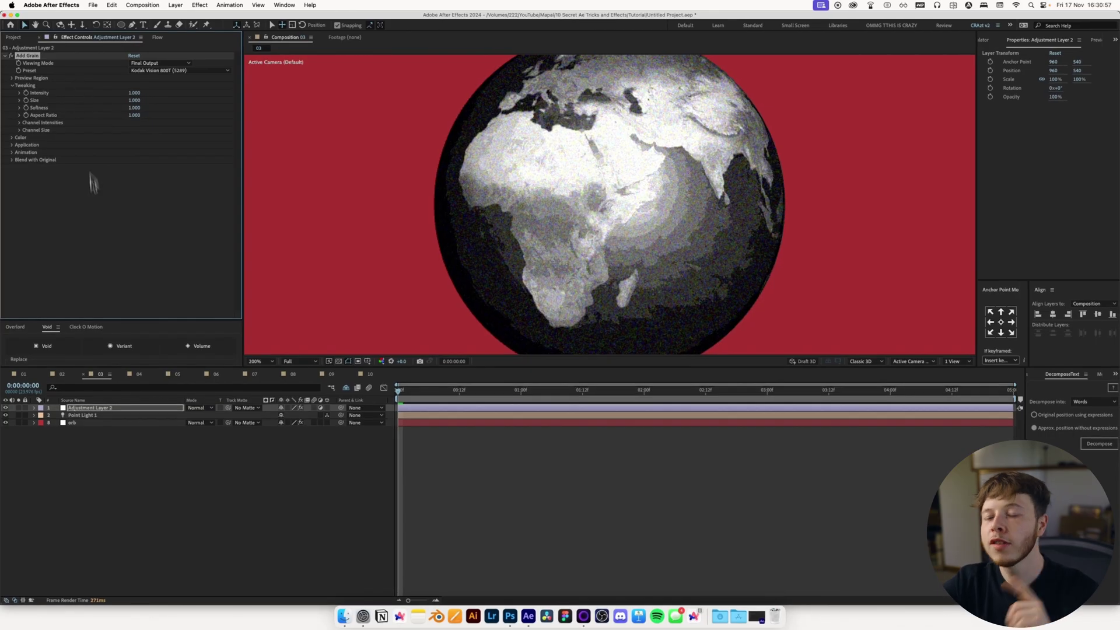
- Make the adjustment layer's grain monochromatic in the Add Grain color settings
left_click(88, 408)
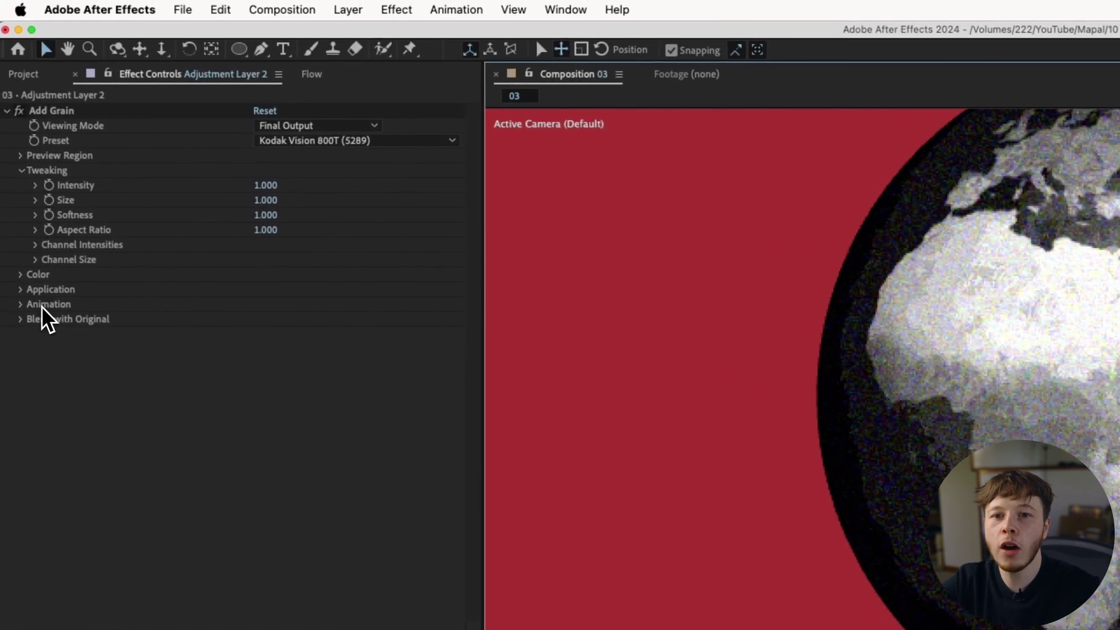
left_click(24, 304)
left_click(24, 304)
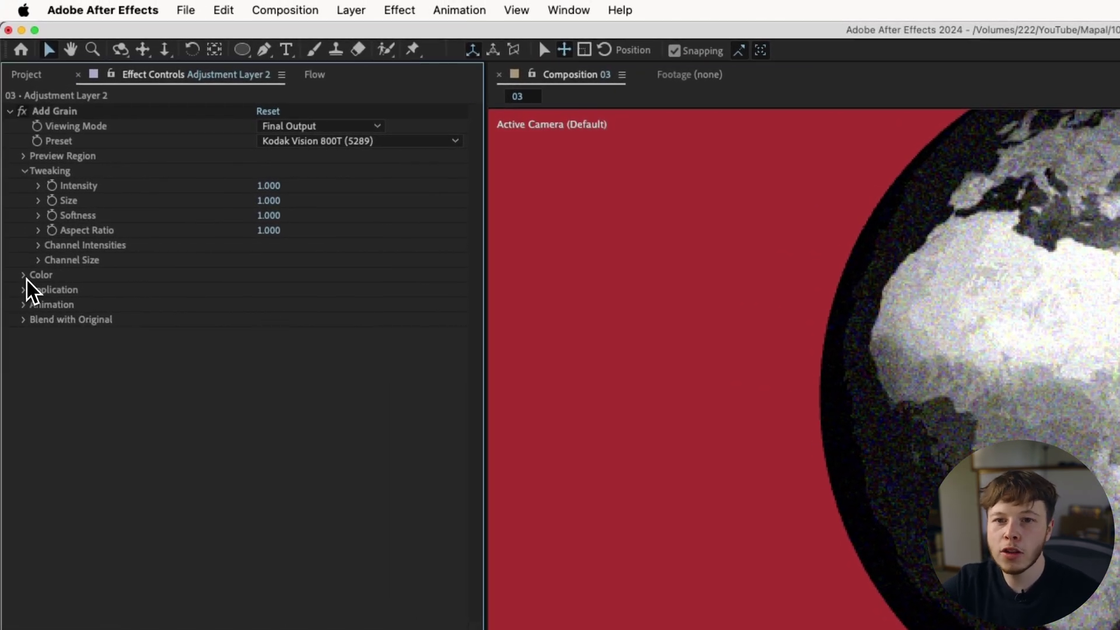
left_click(24, 275)
left_click(262, 290)
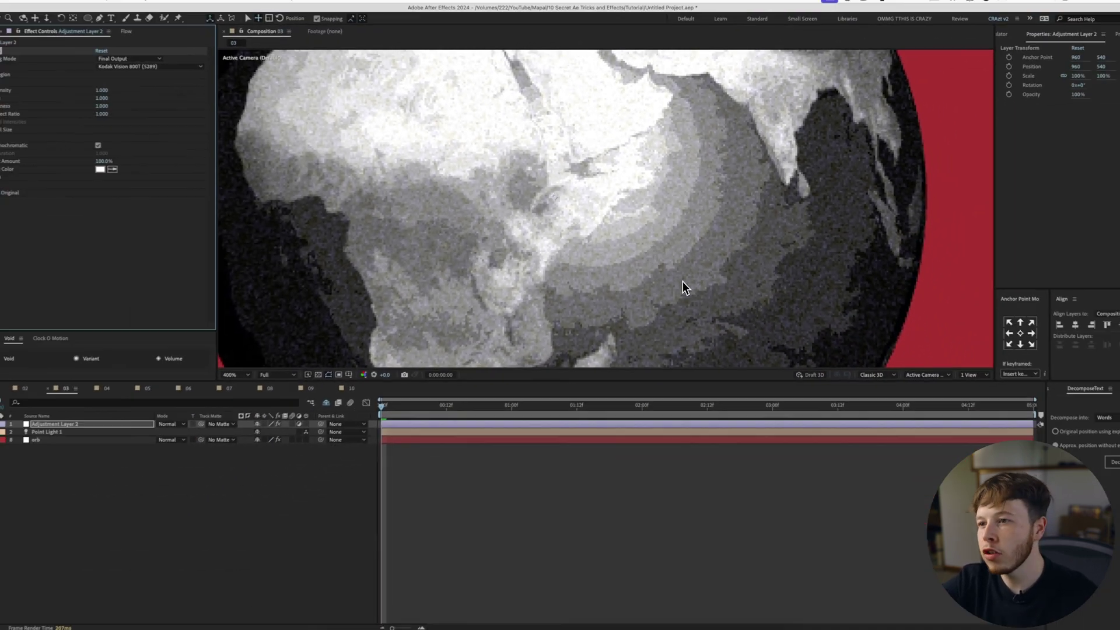
- Inspect the monochromatic grain on the globe up close and delete the adjustment layer carrying Add Grain
scroll(682, 281, "up", 3)
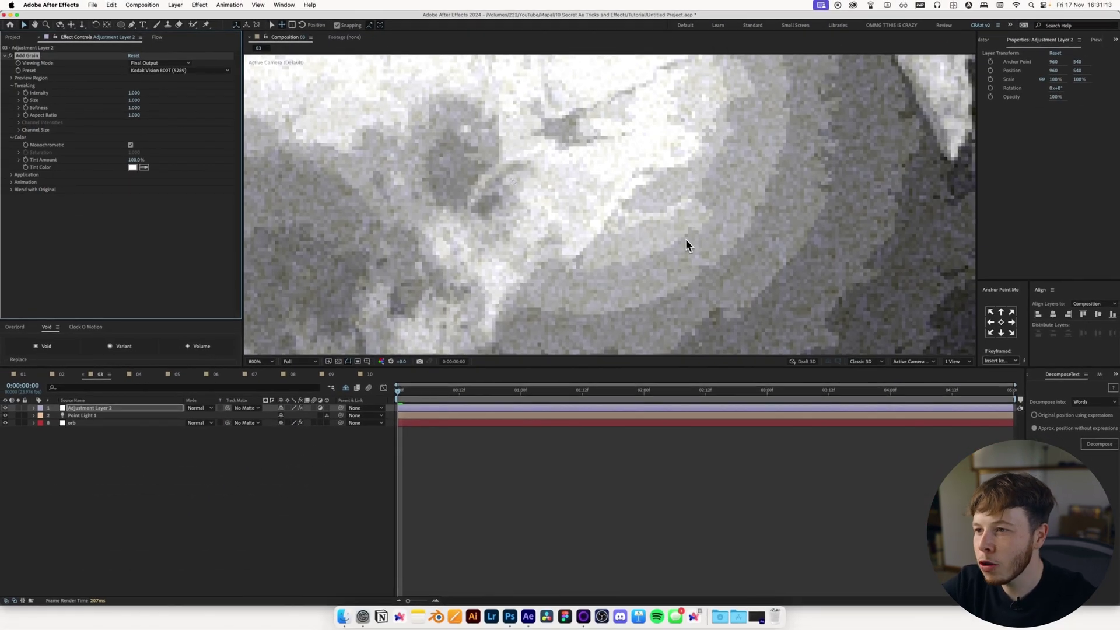
scroll(686, 261, "down", 5)
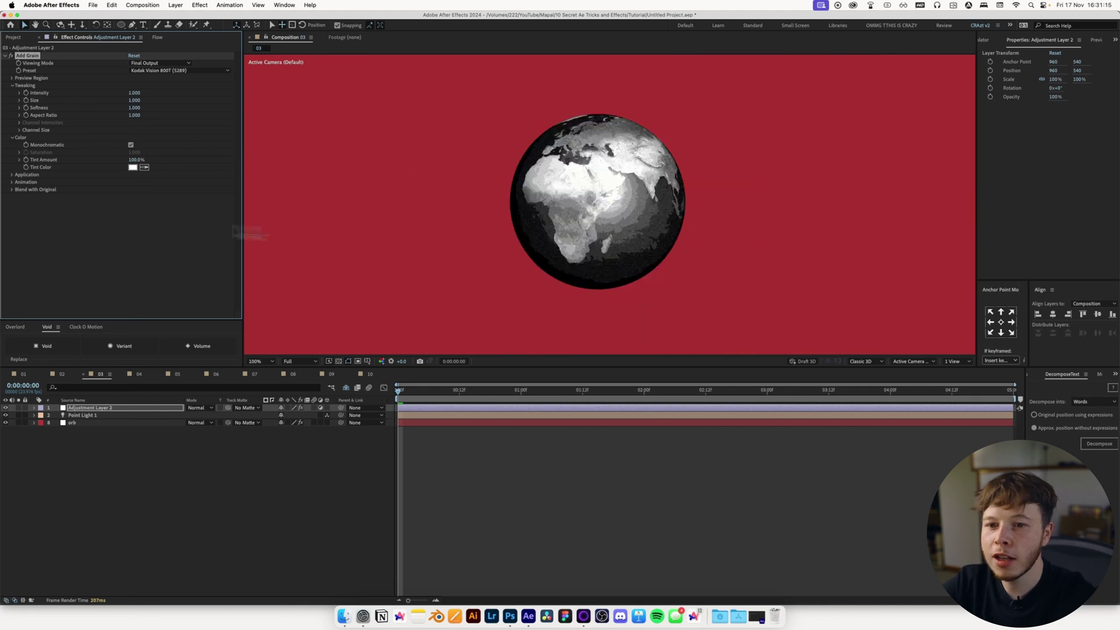
key("Delete")
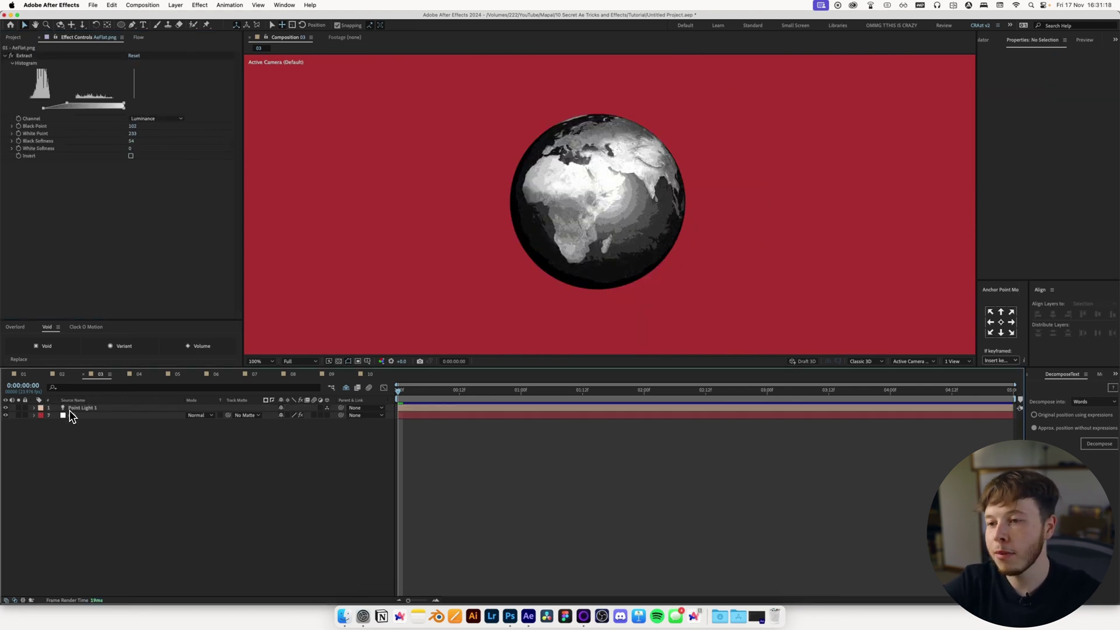
- Create a composition-sized solid in mid-gray, colour 808080, above the globe layers
key("super+y")
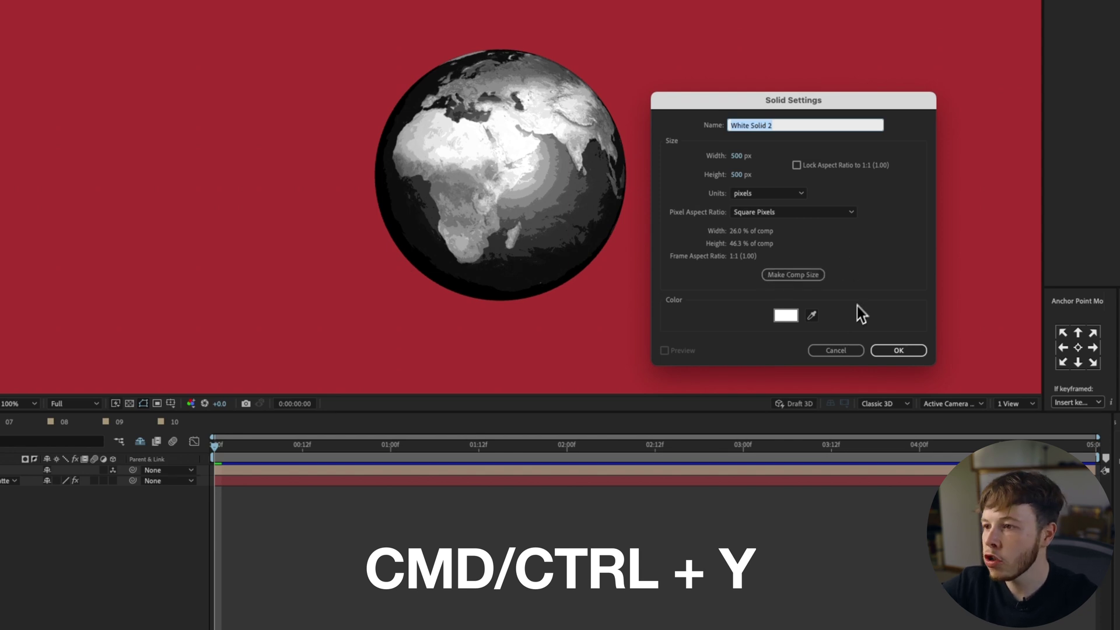
left_click(788, 316)
left_click_drag(609, 526, 404, 507)
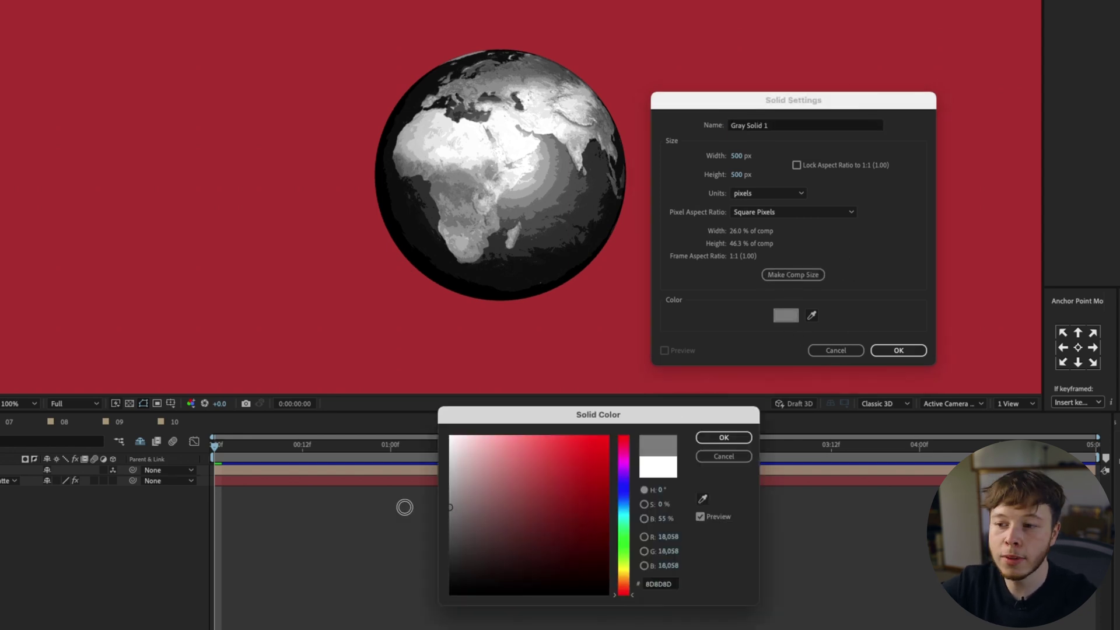
type("808080")
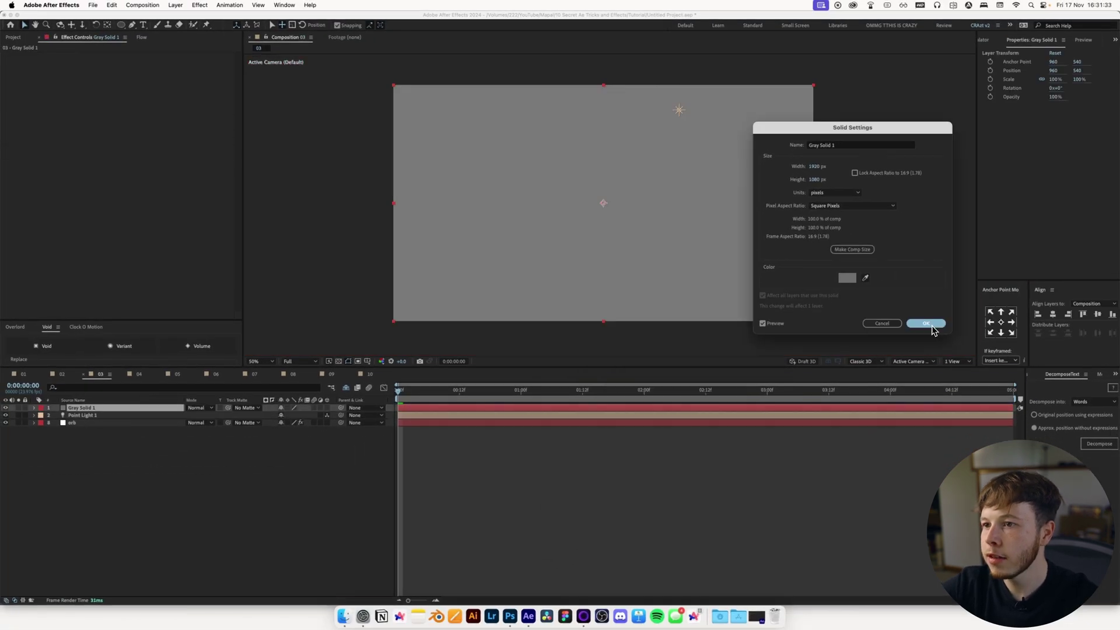
left_click(930, 325)
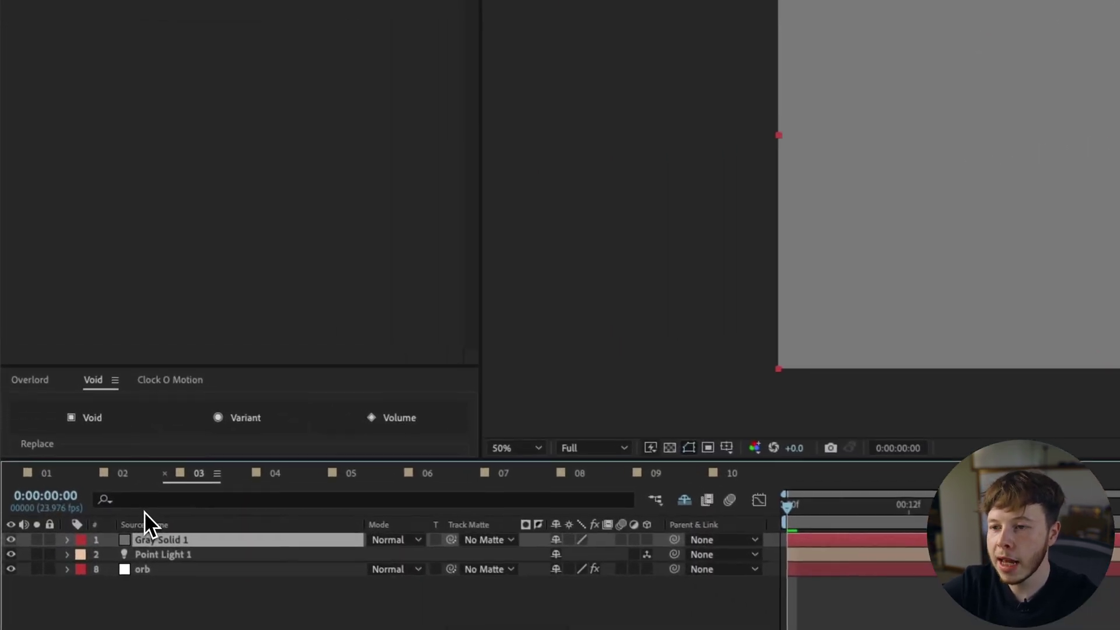
- Apply Add Grain to the gray solid with the Final Output viewing mode and the Kodak Vision 200T (5274) preset
key("ctrl+space")
type("add")
left_click(146, 514)
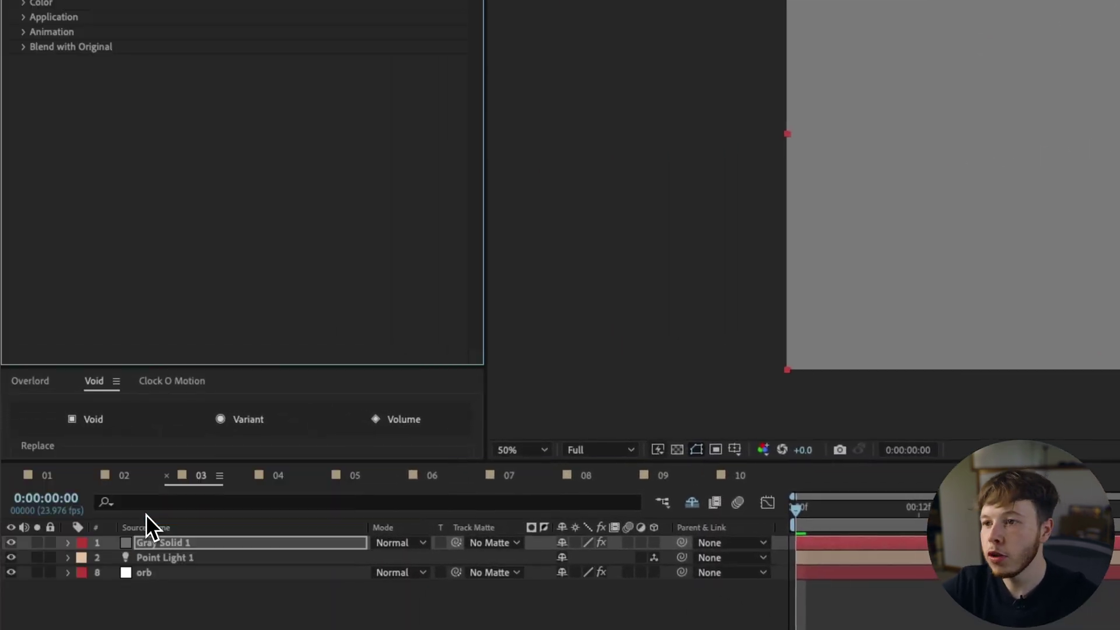
left_click(304, 114)
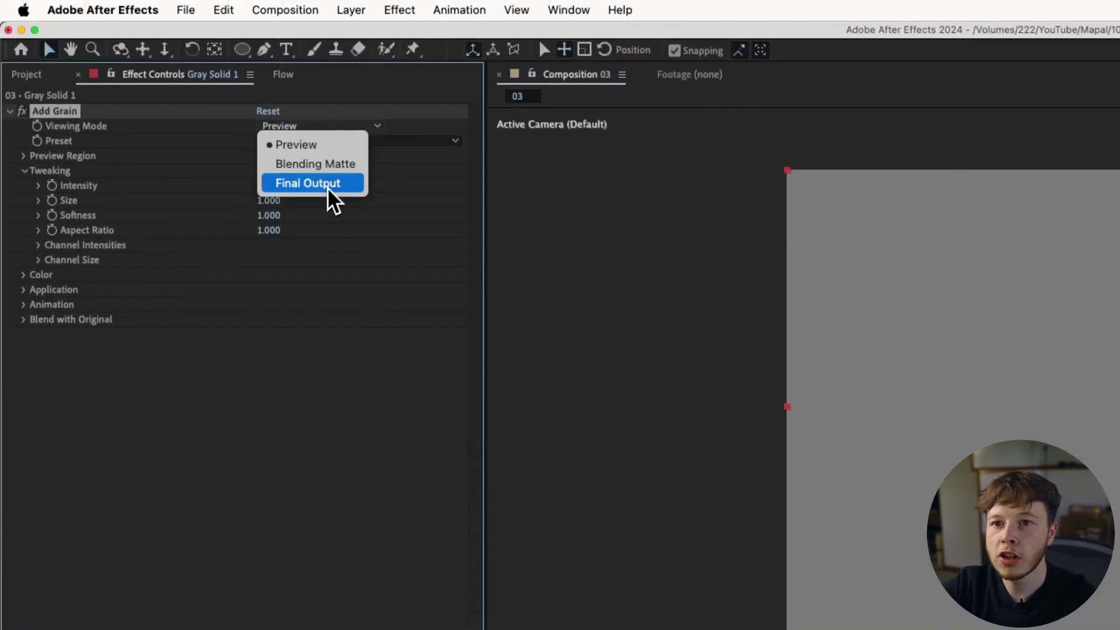
left_click(323, 170)
left_click(319, 129)
left_click(345, 244)
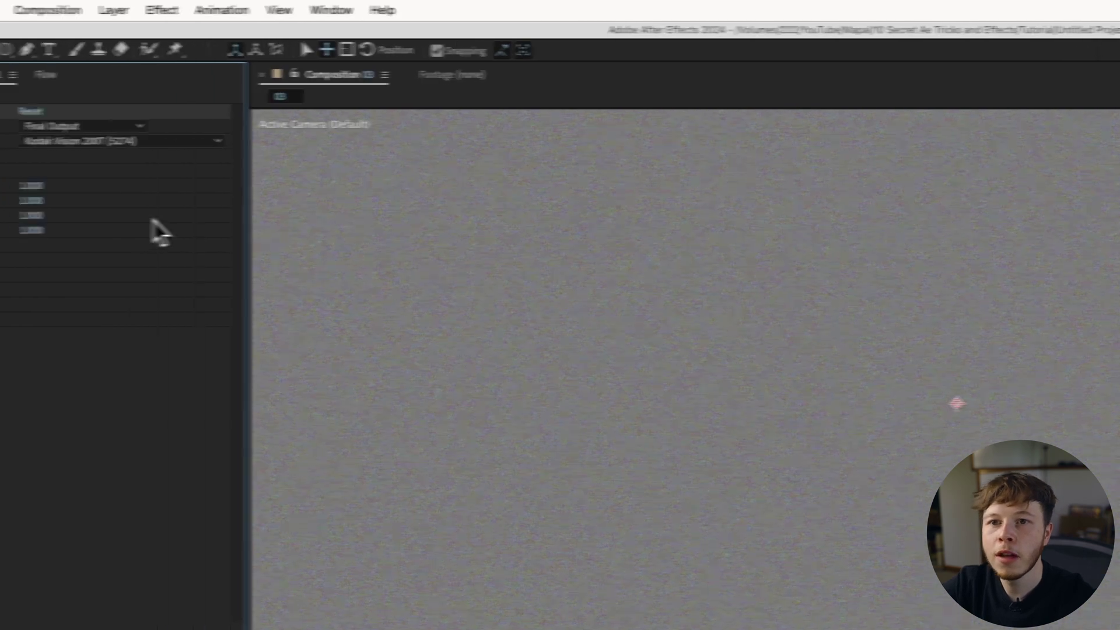
- Set the gray solid's Add Grain size to 1.3
left_click_drag(266, 194, 663, 192)
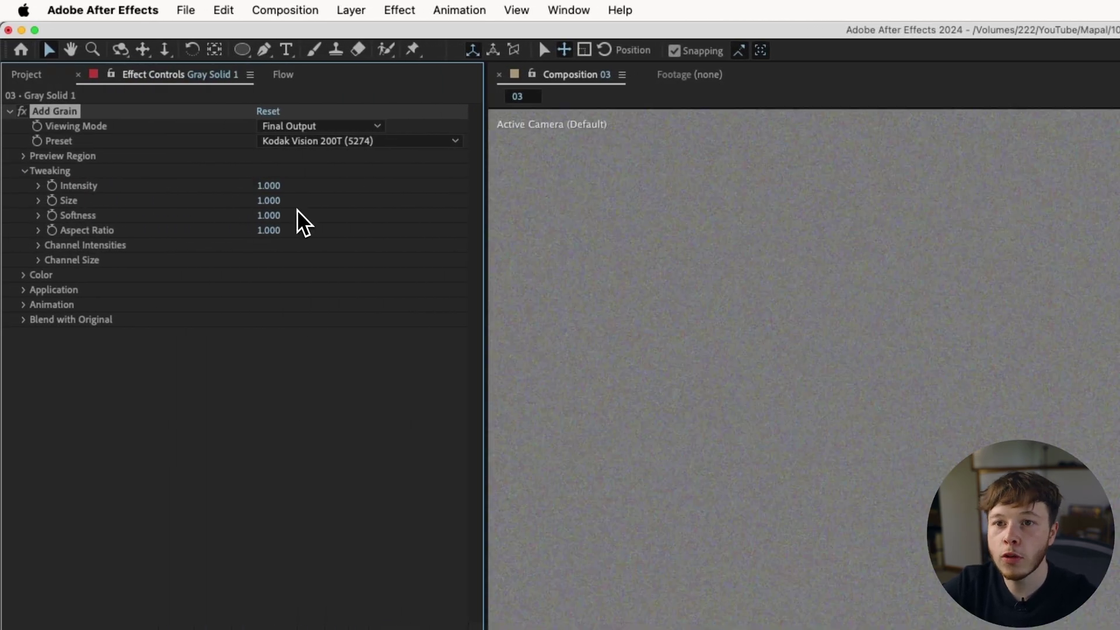
left_click_drag(275, 200, 490, 236)
left_click(277, 204)
type("1.3")
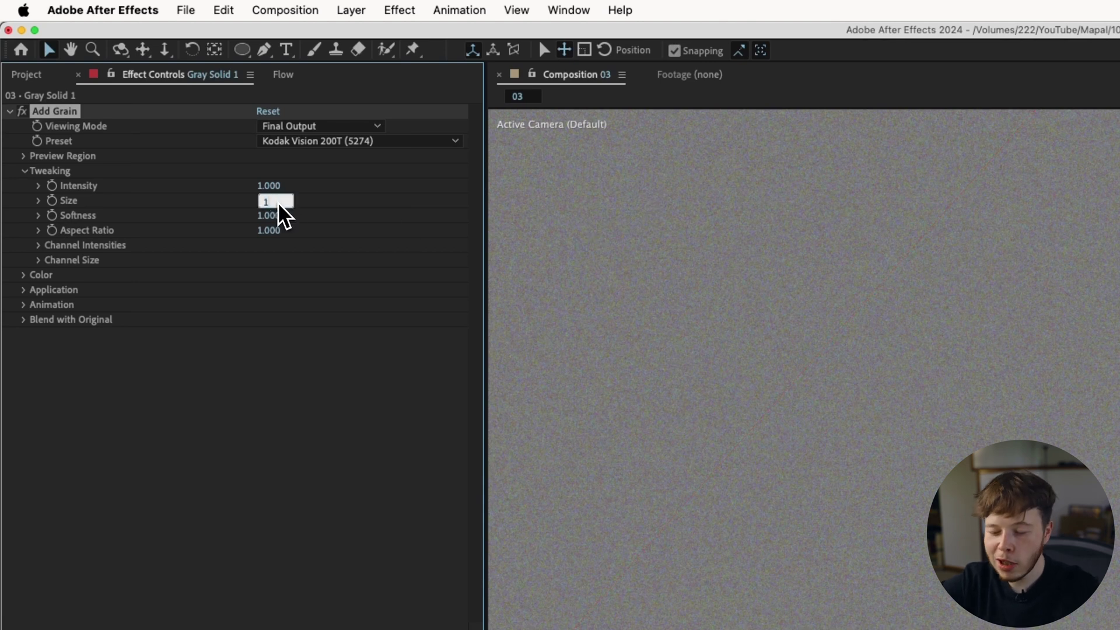
key("Return")
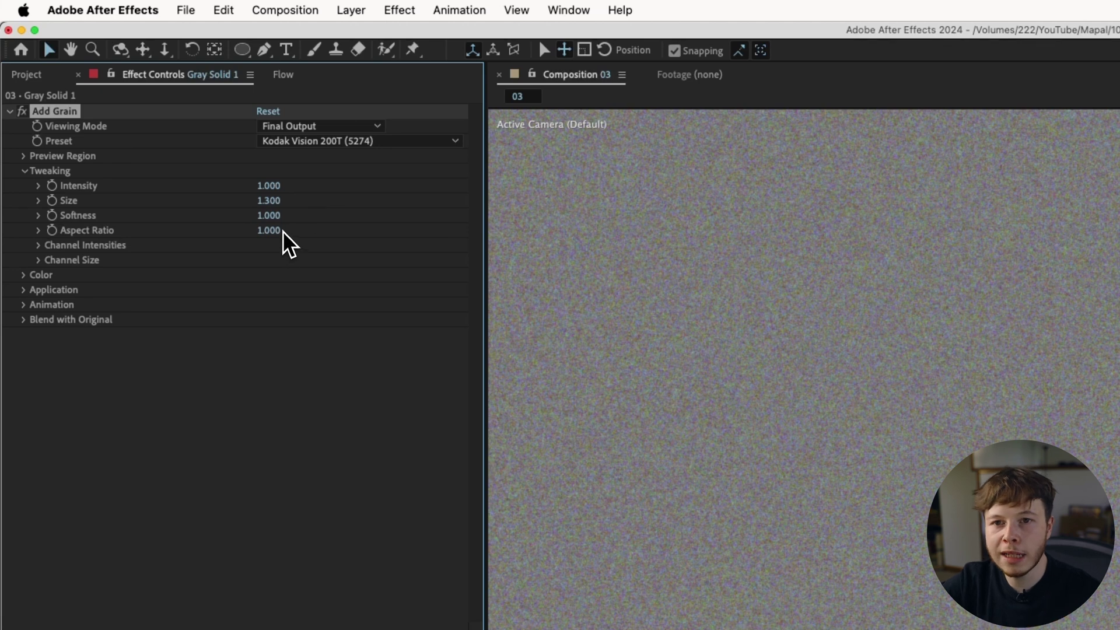
left_click_drag(280, 223, 337, 221)
left_click_drag(182, 238, 345, 239)
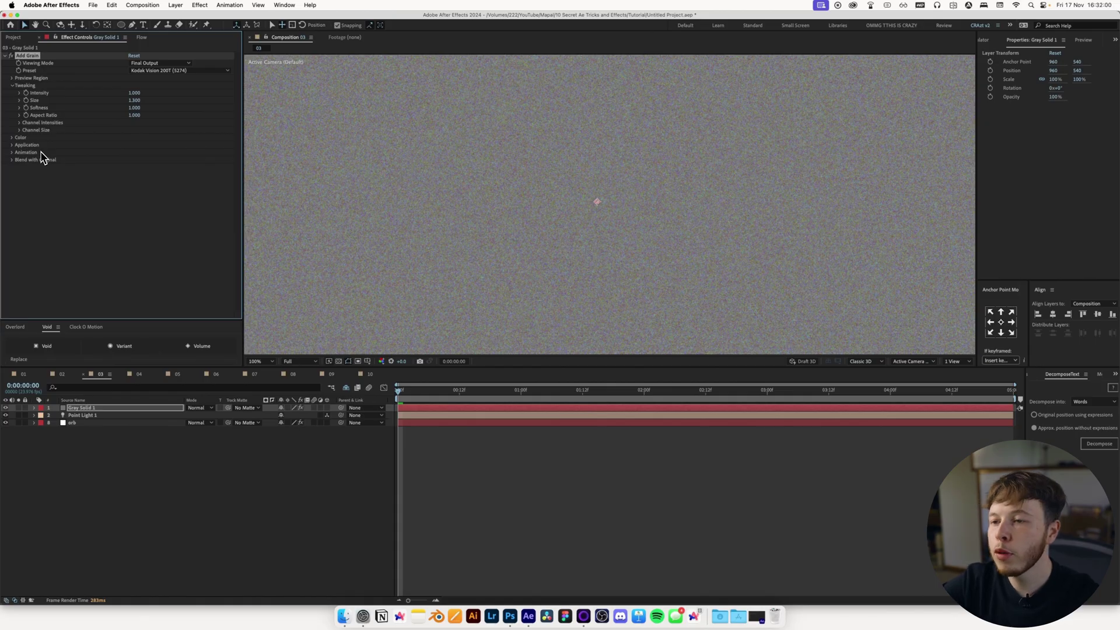
- Apply the Tint effect to the gray solid to remove the grain's colour
key("ctrl+space")
type("tin")
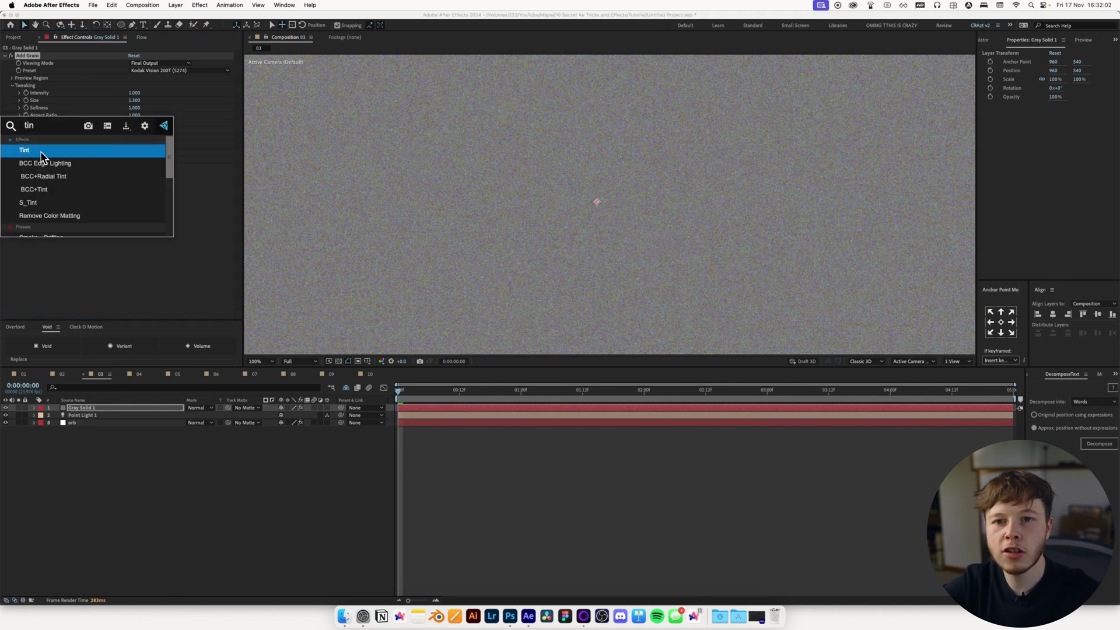
key("Return")
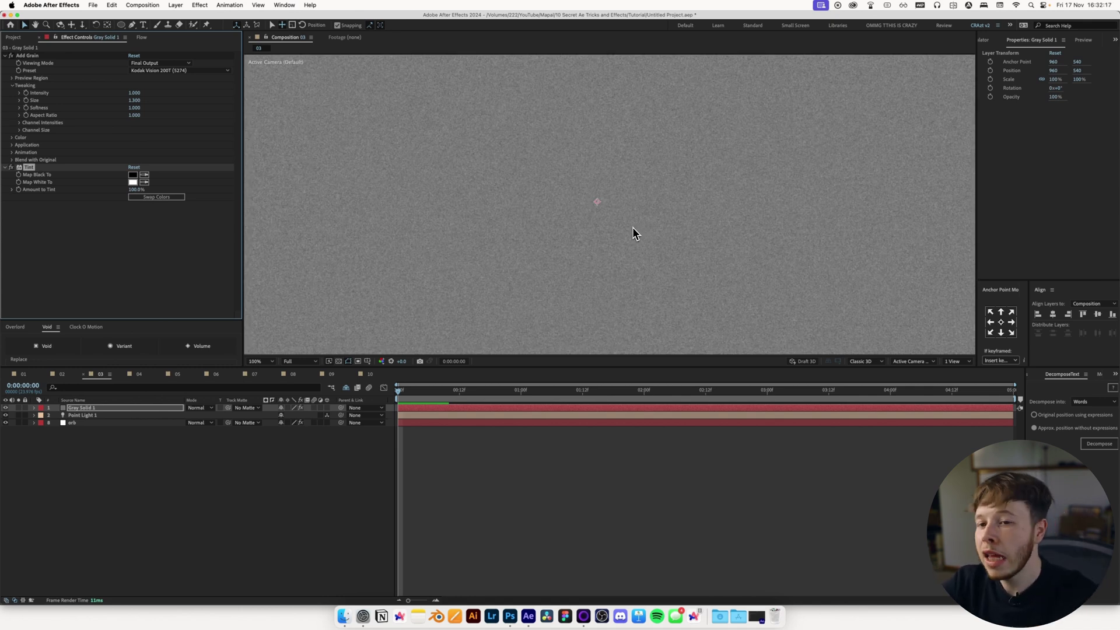
- Pre-compose the gray solid into a new composition named Grain, moving all attributes into it
key("super+shift+c")
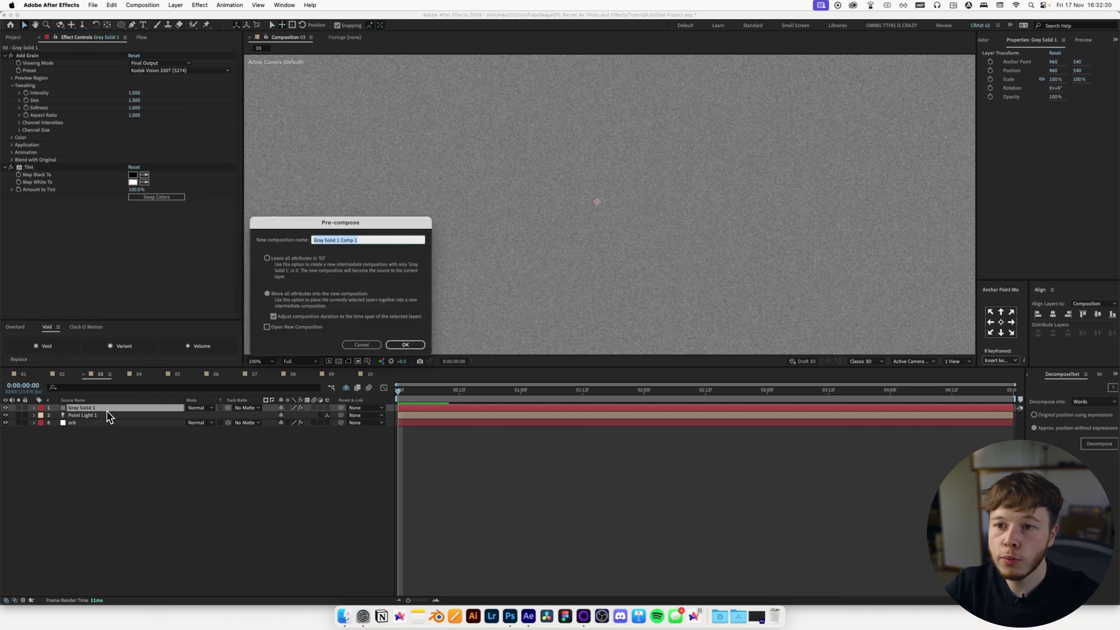
type("Grain")
key("Return")
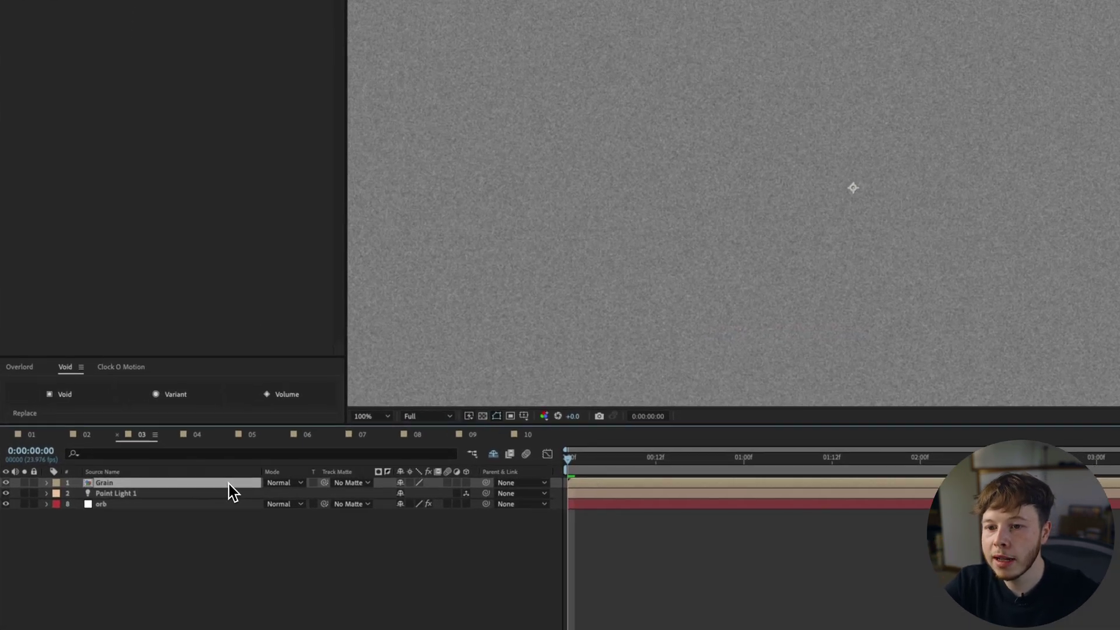
- Cycle the Grain layer through blending modes such as Alpha Add, Stencil Luma and Saturation to compare them over the globe
key("shift+minus")
key("shift+minus")
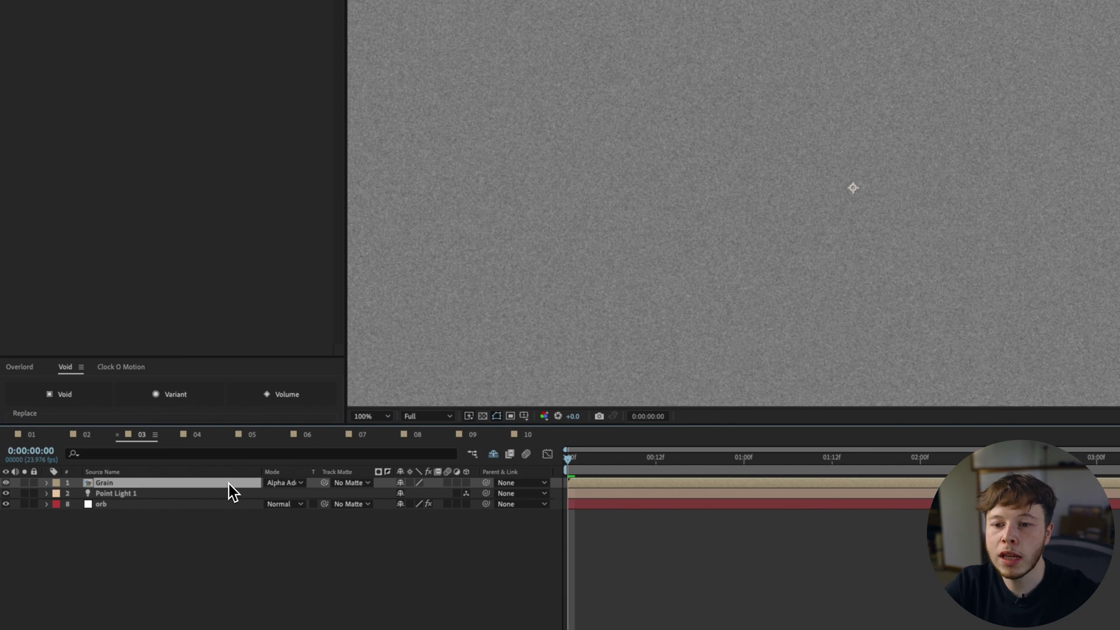
key("shift+minus")
key("shift+minus")
key("shift+minus")
key("shift+minus")
key("shift+minus")
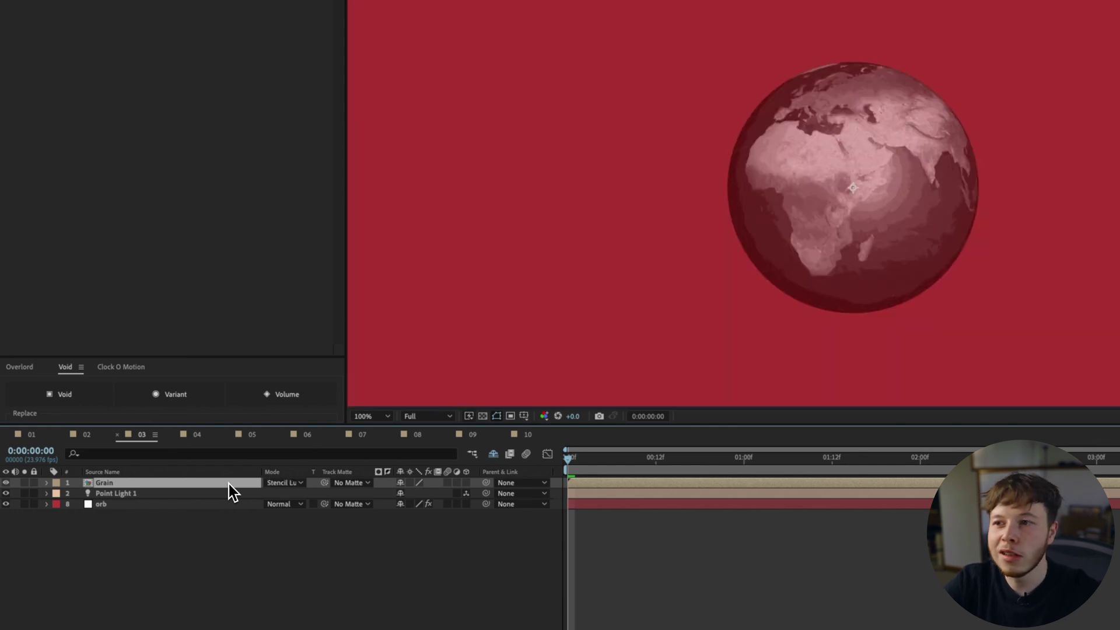
key("shift+minus")
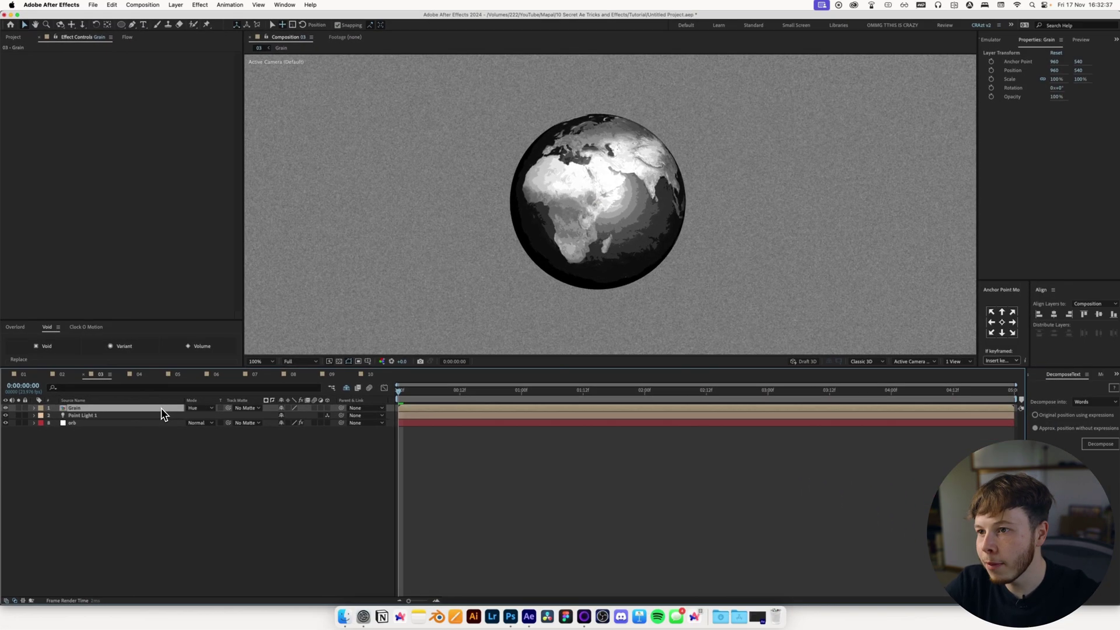
- Try Soft Light on the Grain layer and set its blending mode to Linear Light
left_click(283, 482)
left_click(204, 374)
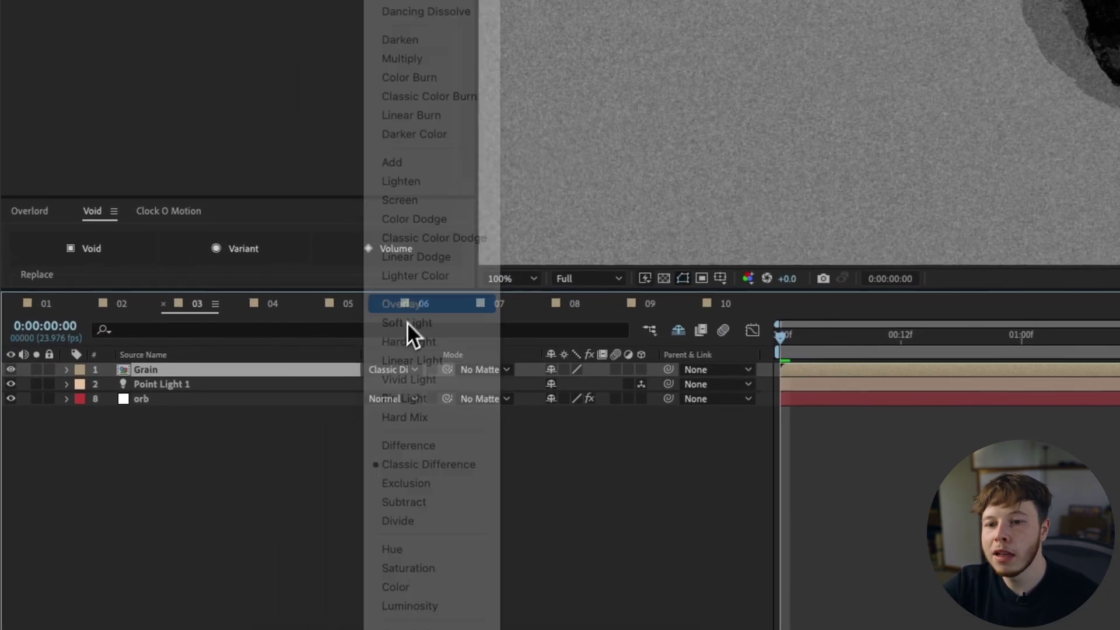
left_click(196, 411)
left_click(417, 320)
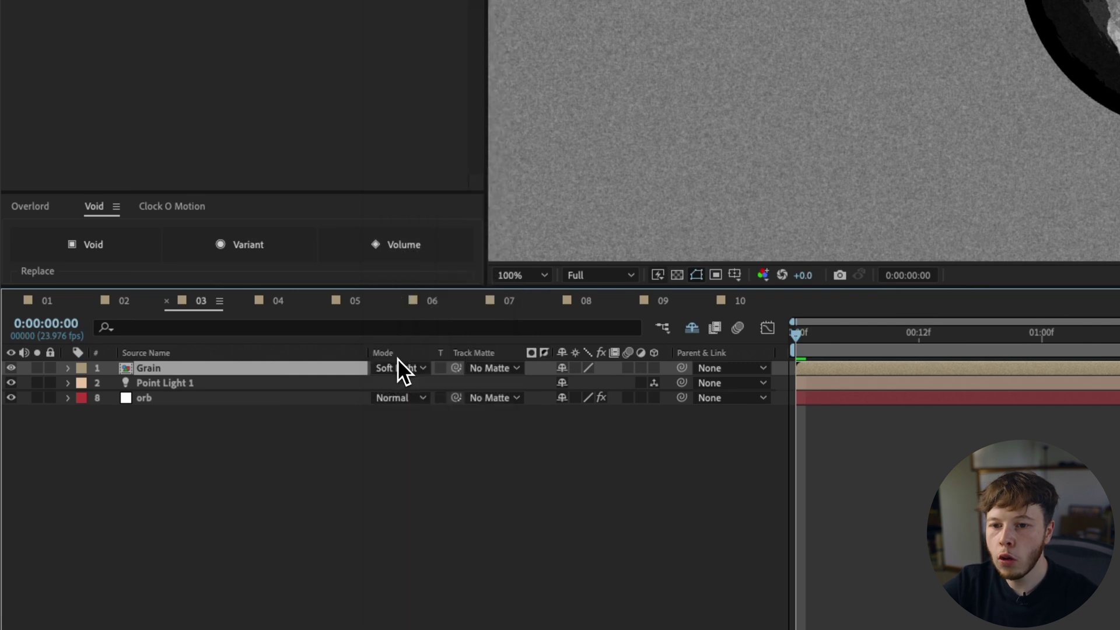
left_click(398, 368)
left_click(450, 361)
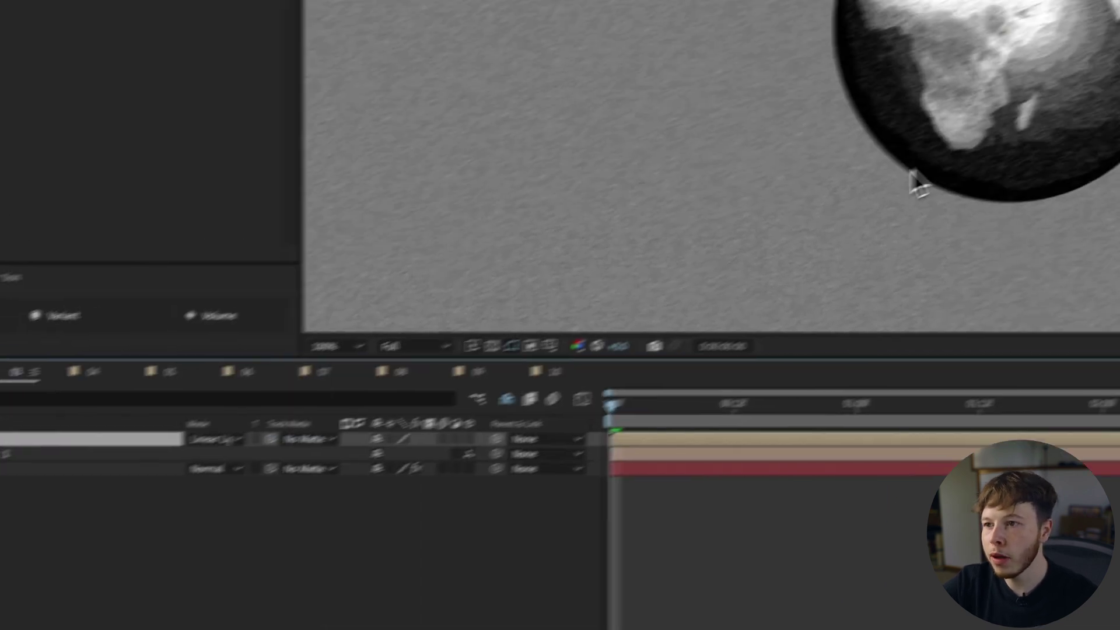
- Turn on Preserve Underlying Transparency for the Grain layer so the grain is limited to the globe
scroll(625, 265, "down", 1)
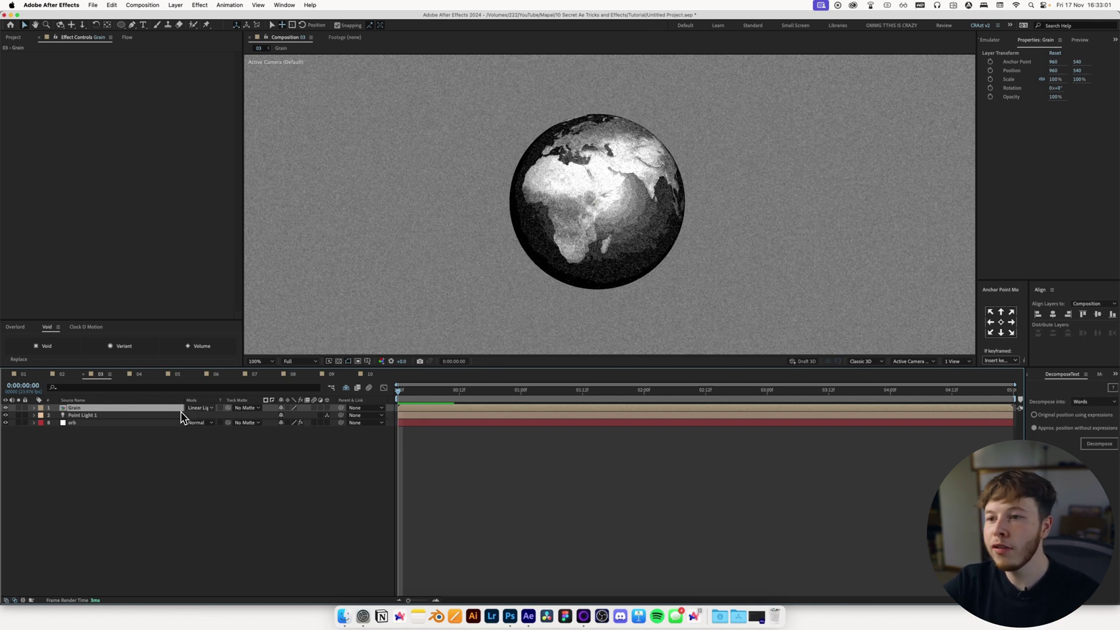
scroll(643, 218, "down", 1)
scroll(605, 251, "up", 1)
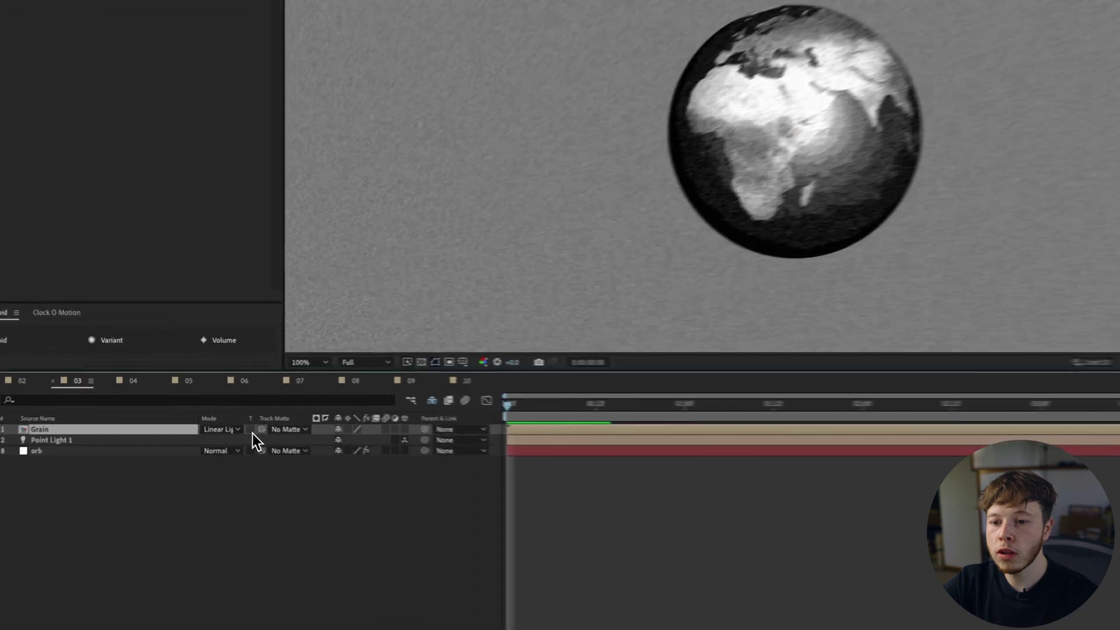
left_click(221, 407)
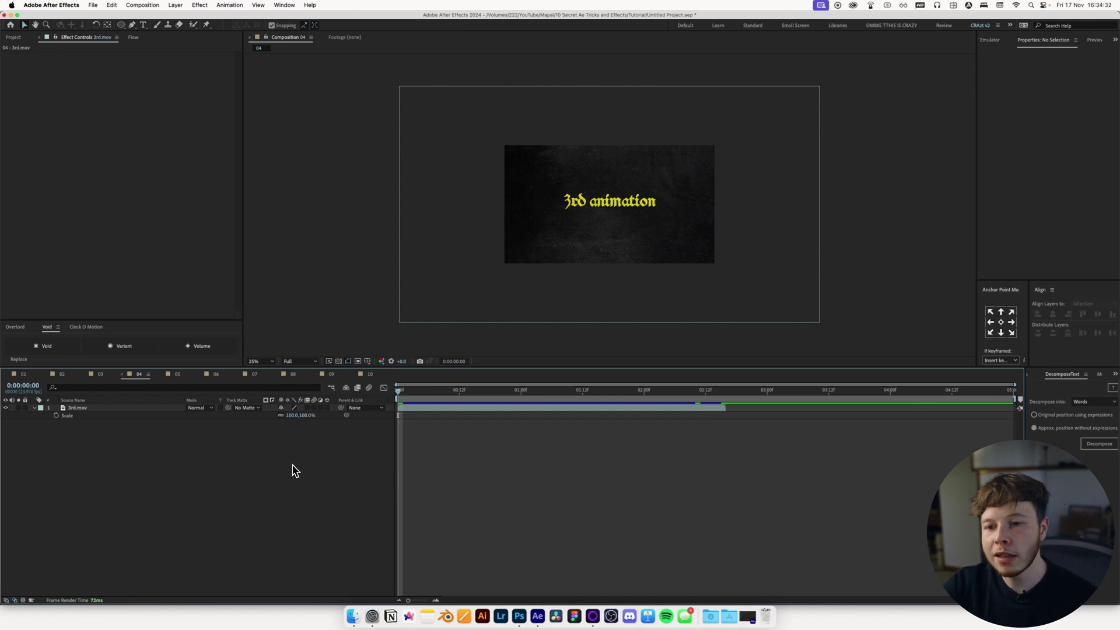
- Scale the oversized 3rd.mov layer in composition 04 with the Fit to Comp Width command
left_click(111, 408)
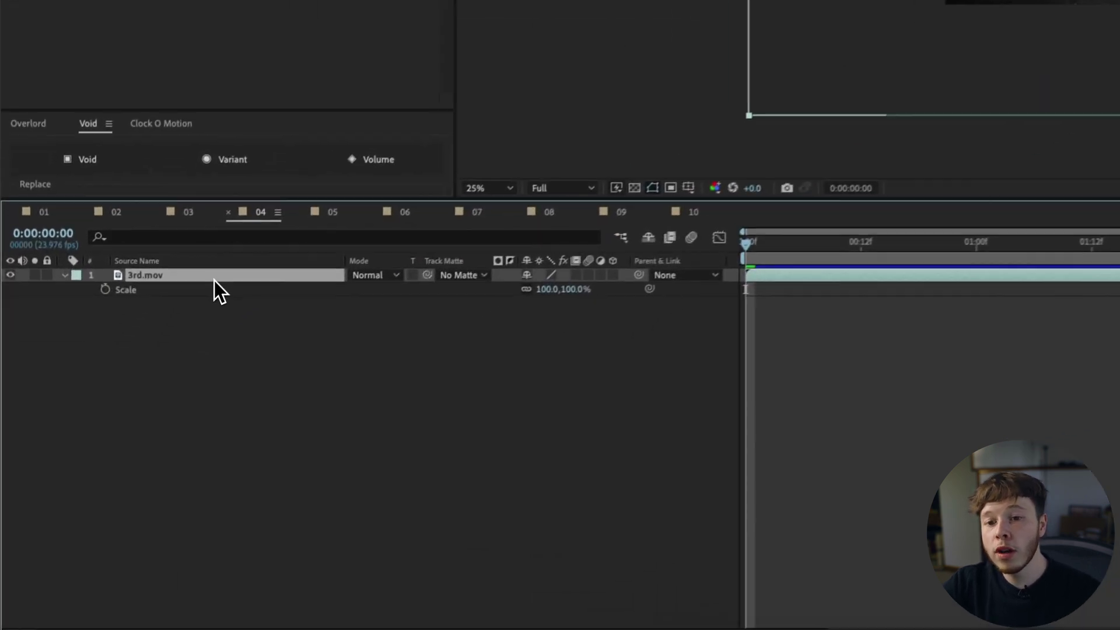
right_click(113, 409)
mouse_move(369, 190)
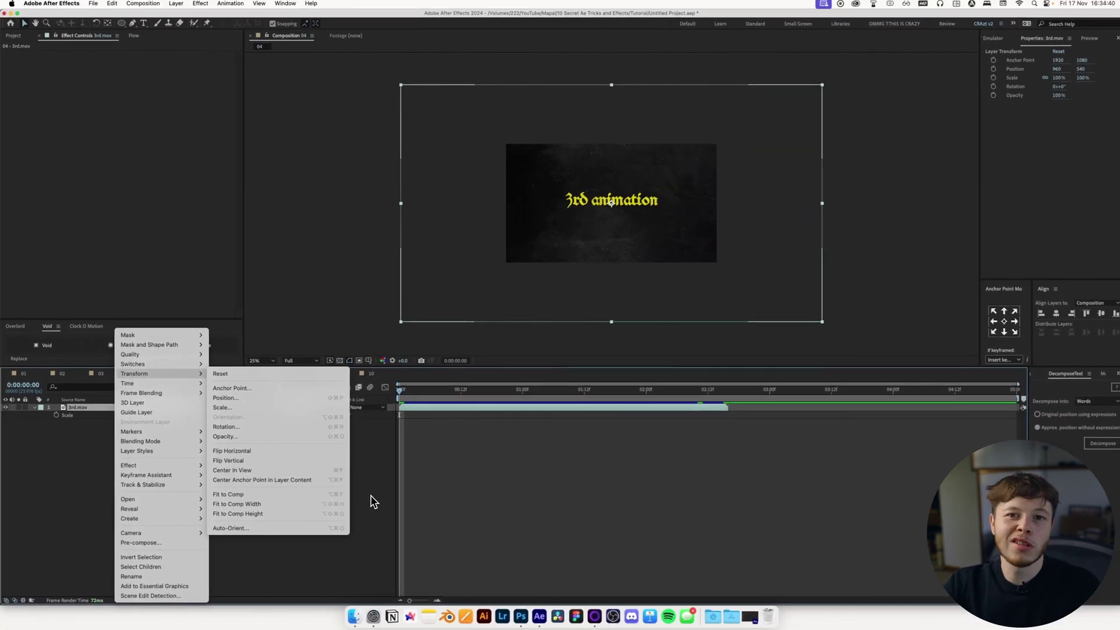
key("shift+alt+super+h")
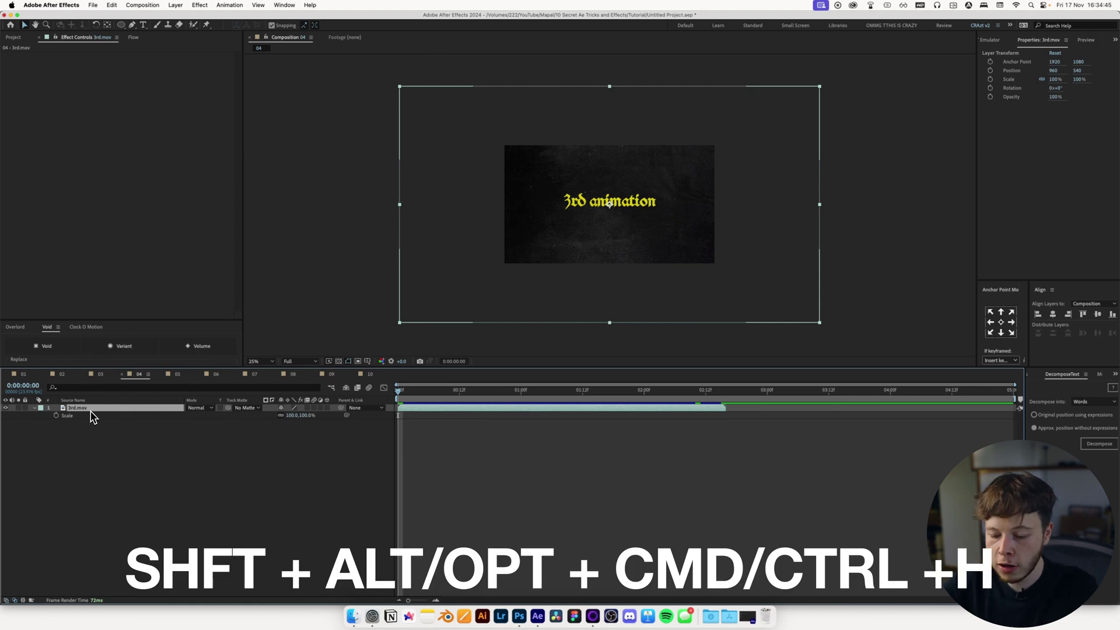
key("shift+alt+super+h")
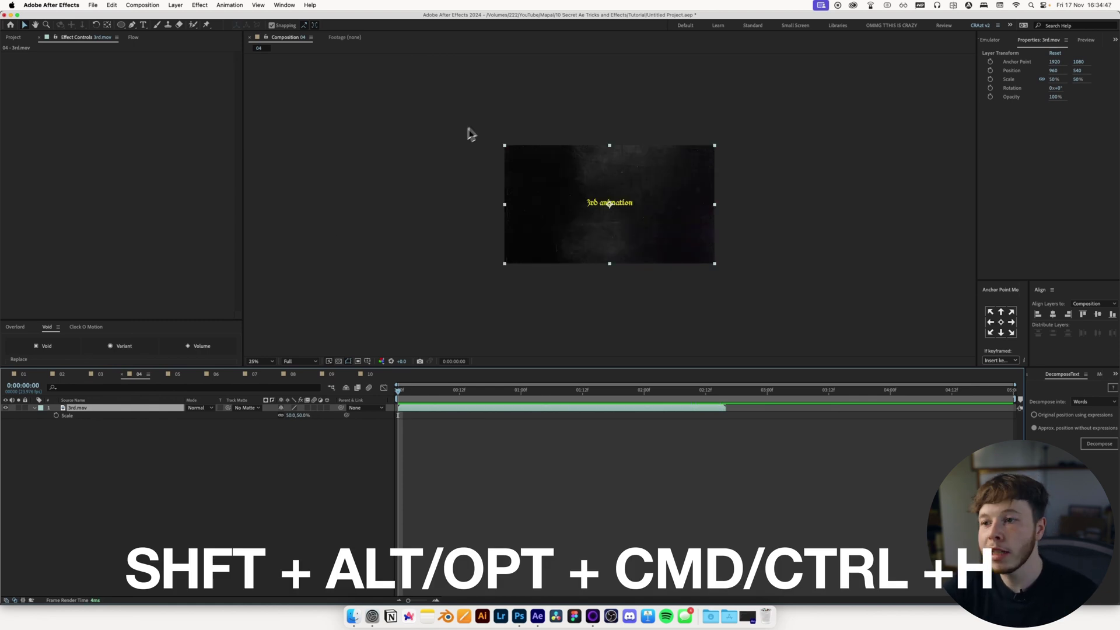
scroll(619, 185, "up", 2)
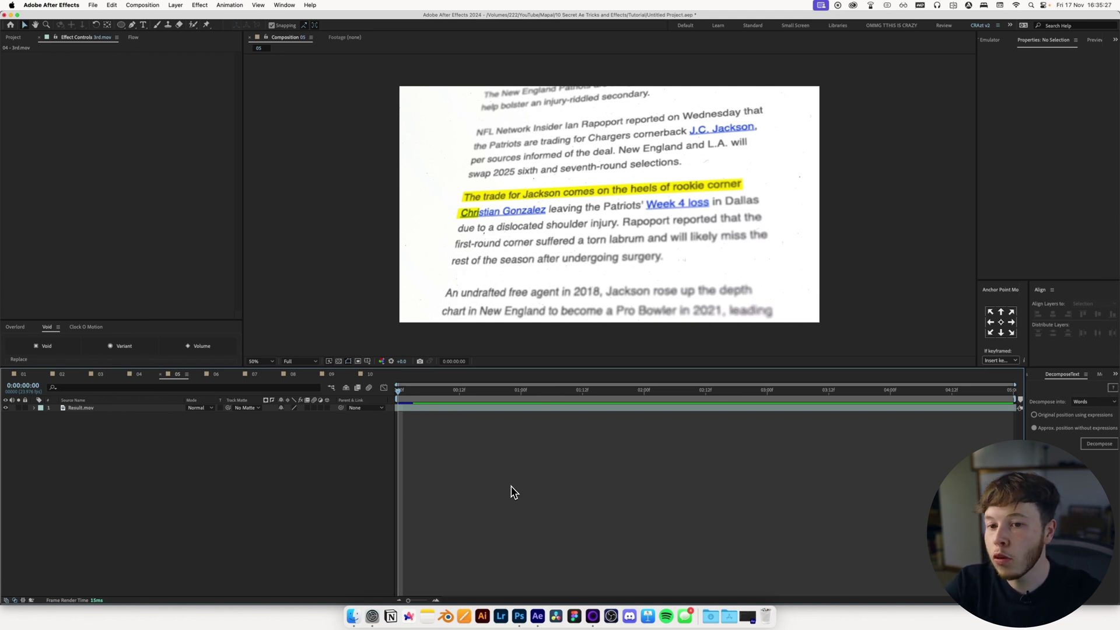
- Add an adjustment layer above Result.mov in composition 05 and apply the S_WarpChroma effect to it
key("super+alt+y")
key("ctrl+space")
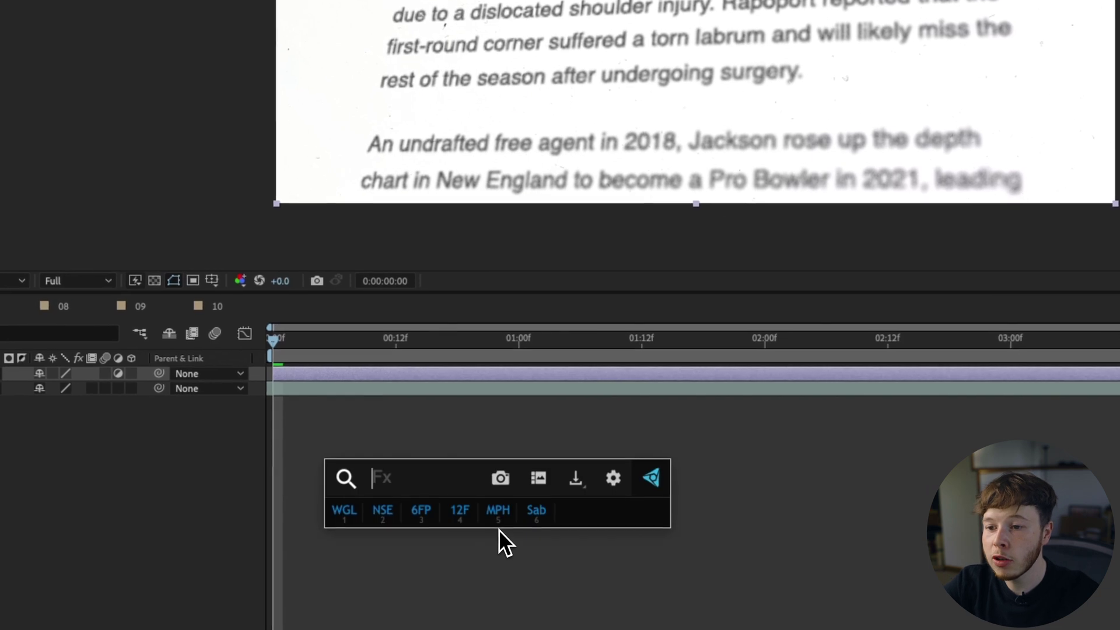
type("warp")
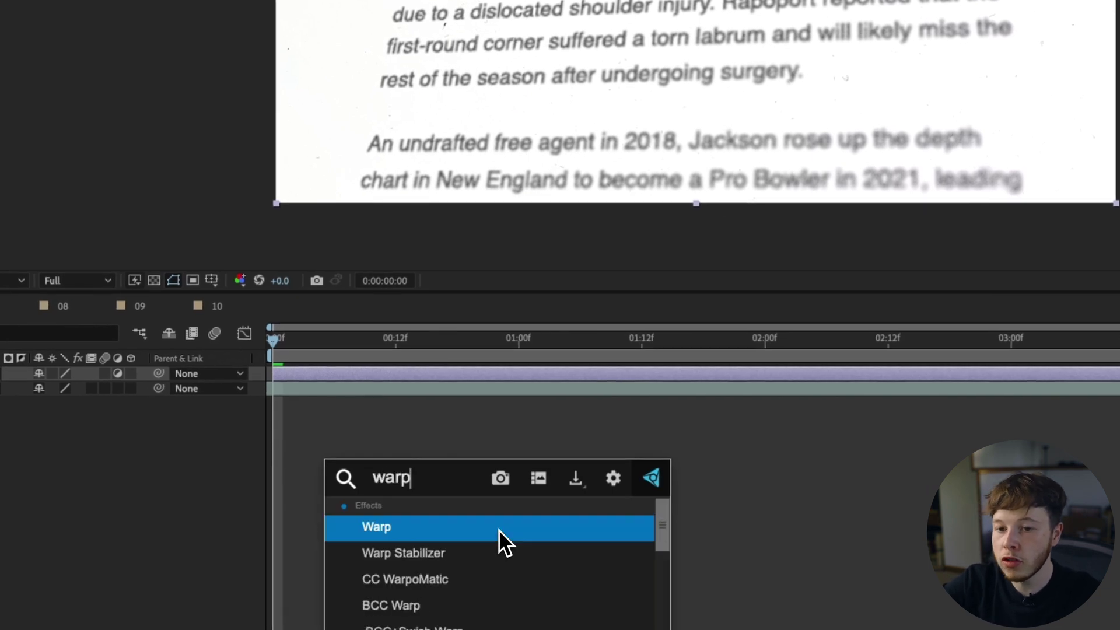
type("chro")
key("Return")
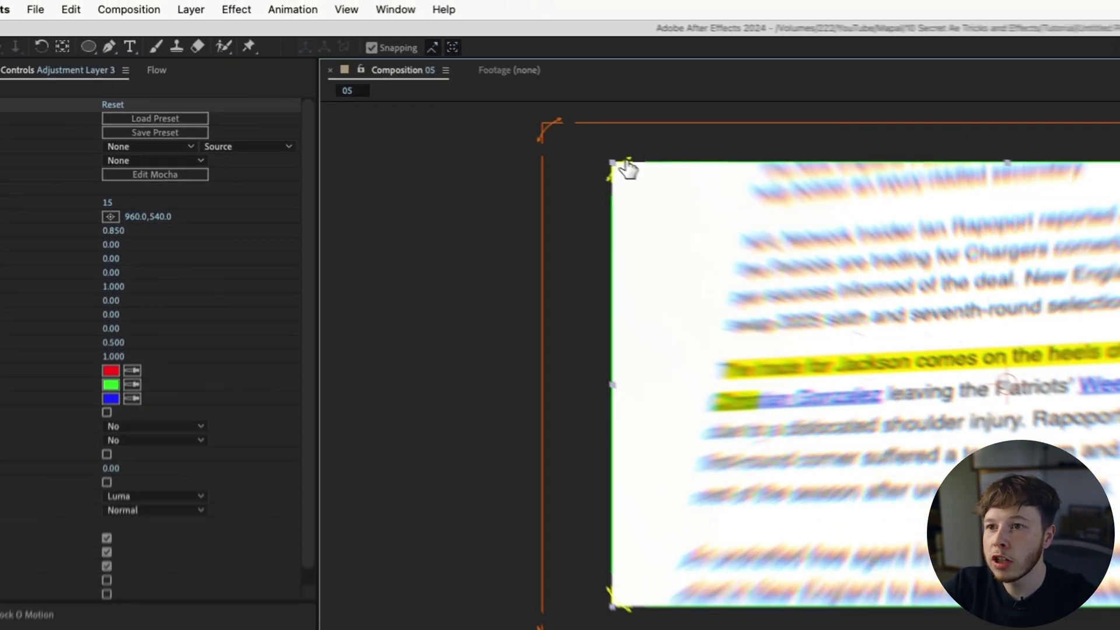
- Try rotating the S_WarpChroma To transform with its on-canvas corner handles, and undo the change
left_click_drag(807, 163, 763, 227)
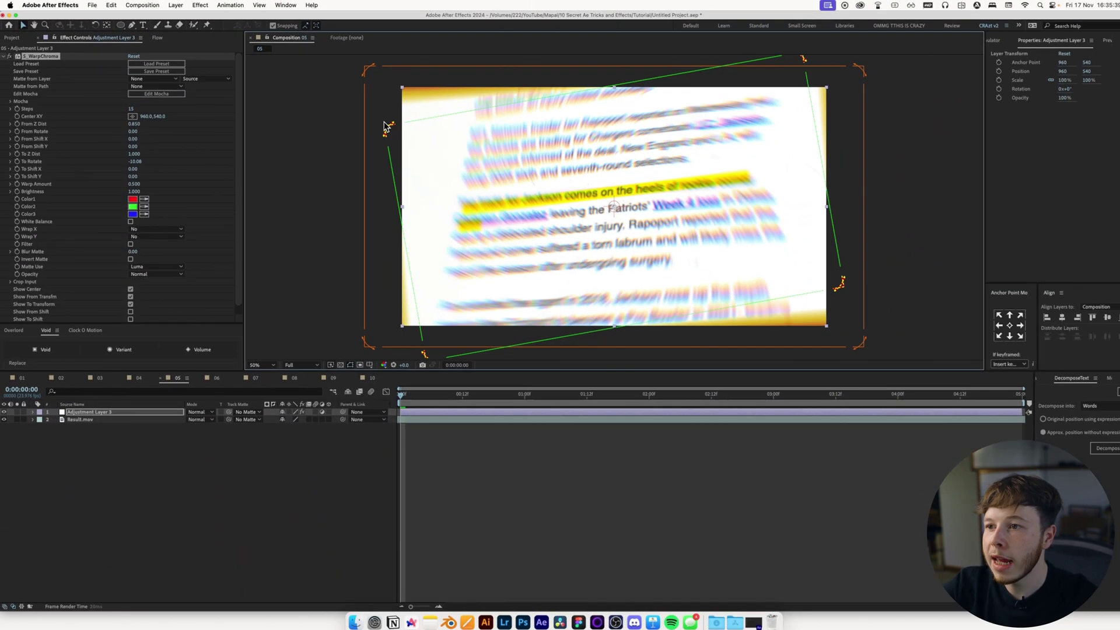
left_click_drag(385, 123, 477, 312)
key("super+z")
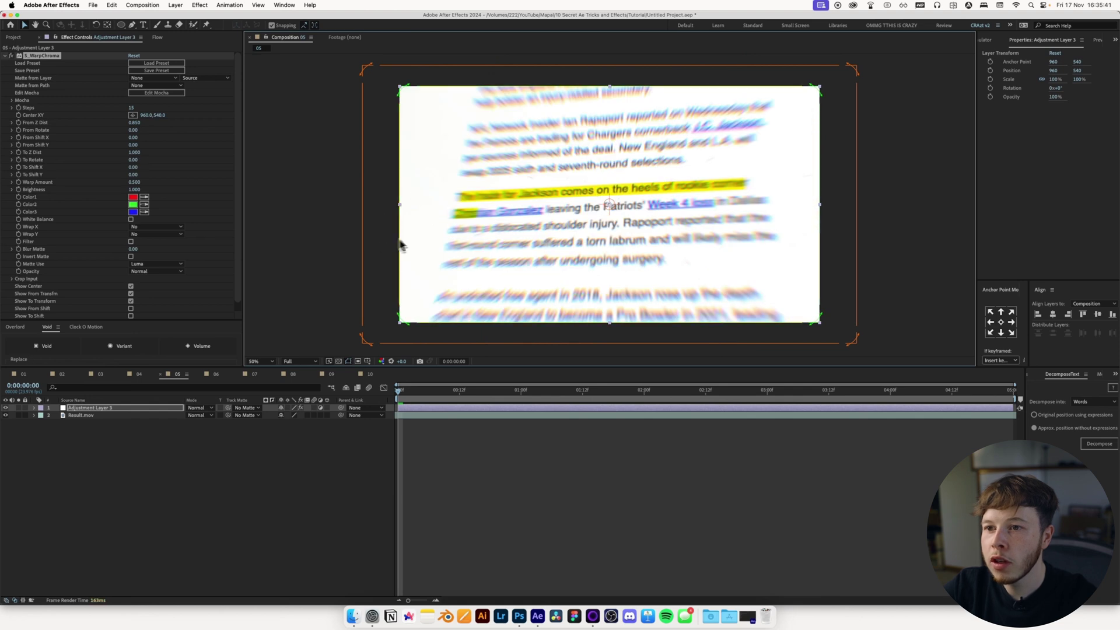
- Reduce the chromatic warp by resizing the S_WarpChroma From frame until From Z Dist is 0.981
left_click_drag(365, 232, 574, 214)
key("period")
left_click_drag(418, 242, 417, 242)
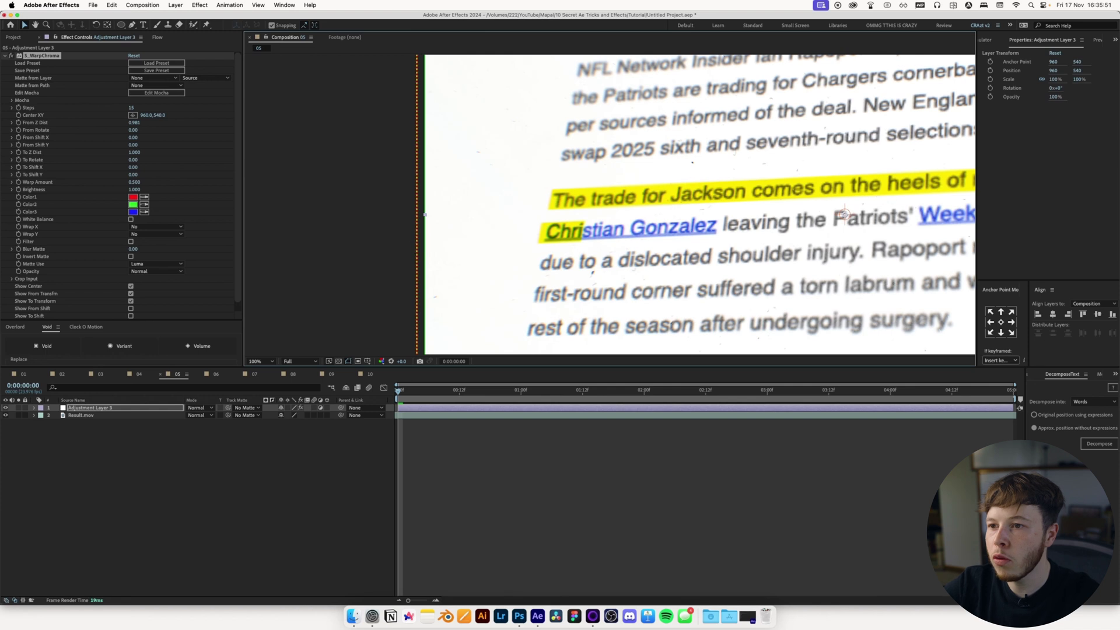
key("comma")
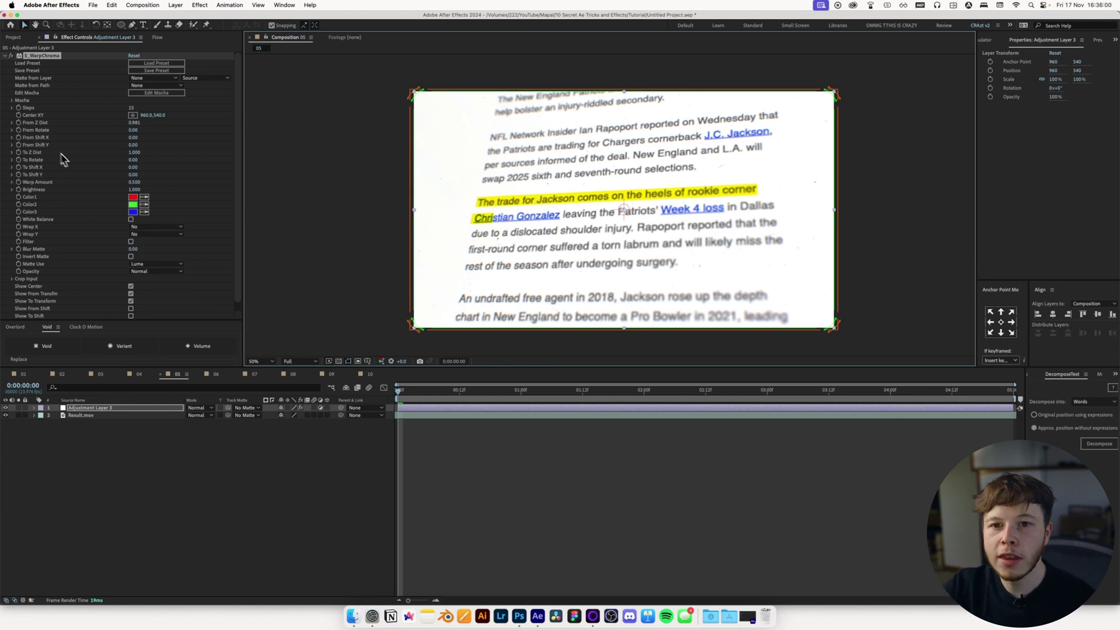
- Look through the S_WarpChroma parameters and view the Color1 colour picker without changing the colour
scroll(62, 158, "down", 1)
scroll(75, 262, "up", 1)
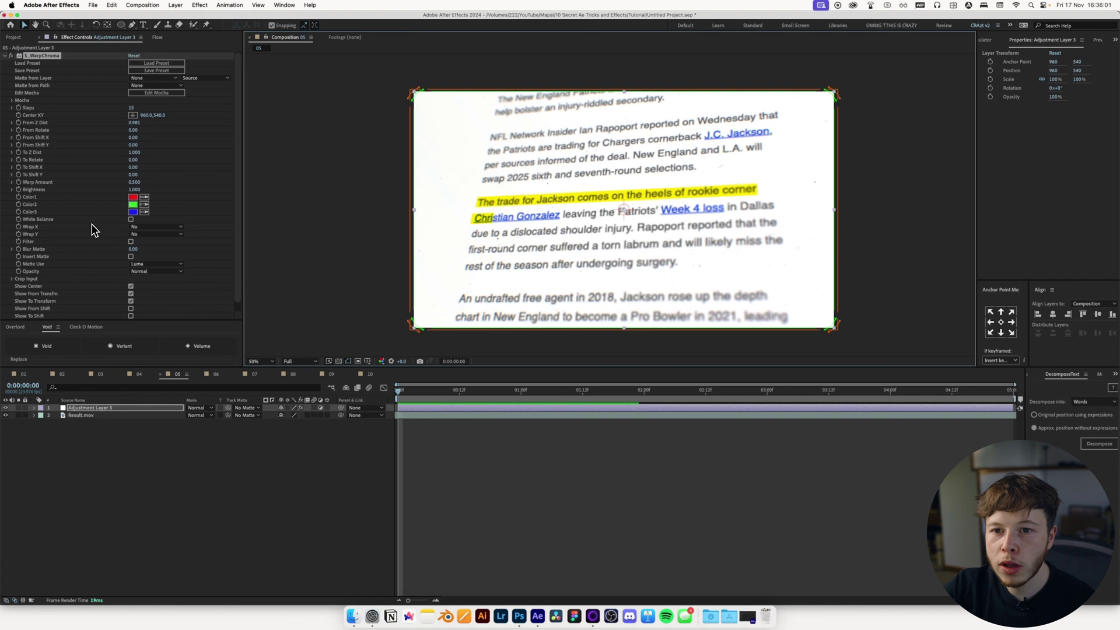
left_click(133, 197)
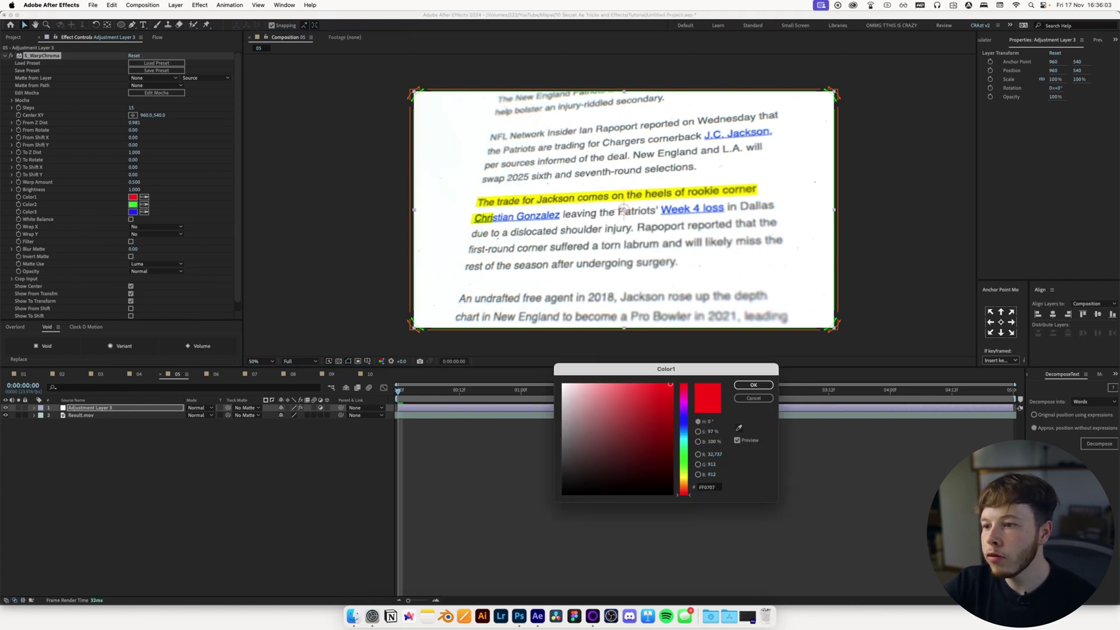
left_click(753, 398)
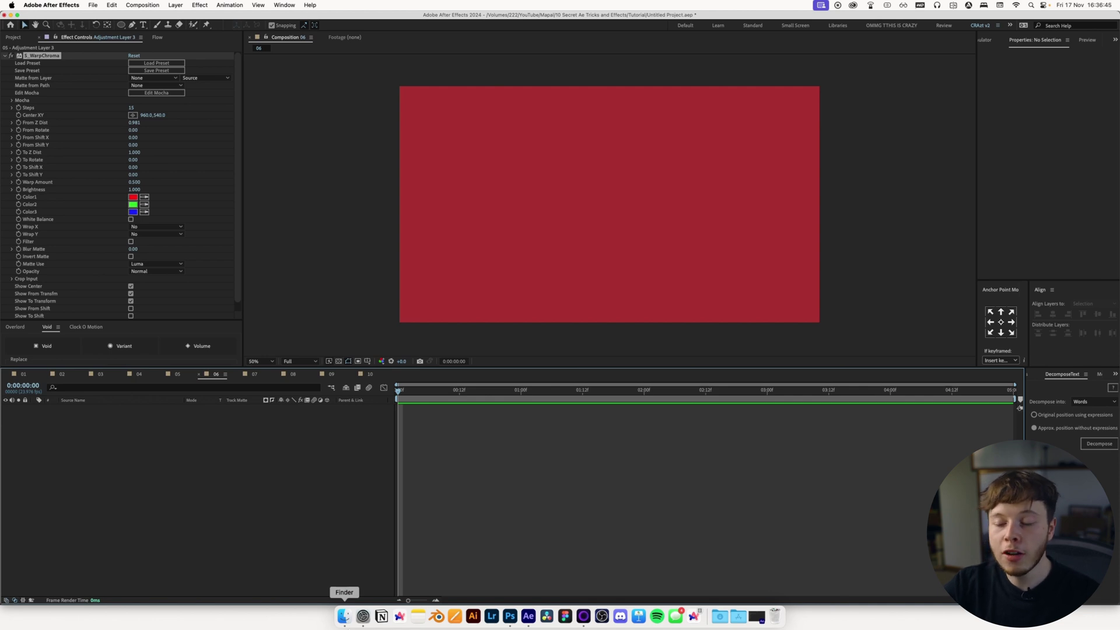
- Import Happymoney.psd into composition 06 as a Composition with Merge Layer Styles into Footage
left_click(345, 622)
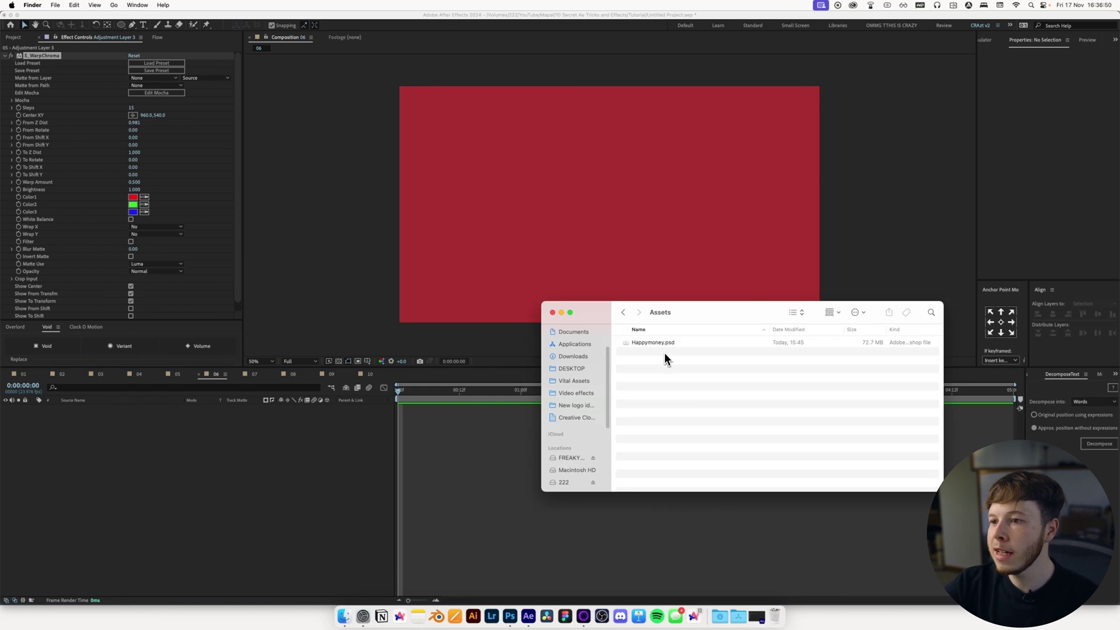
left_click_drag(666, 347, 250, 459)
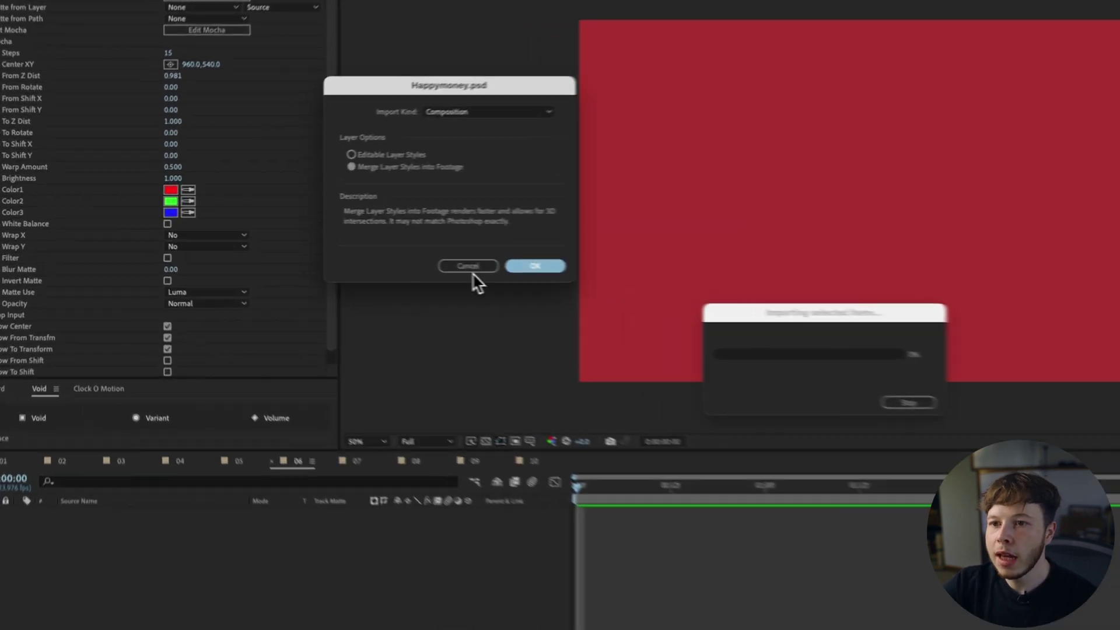
left_click(474, 111)
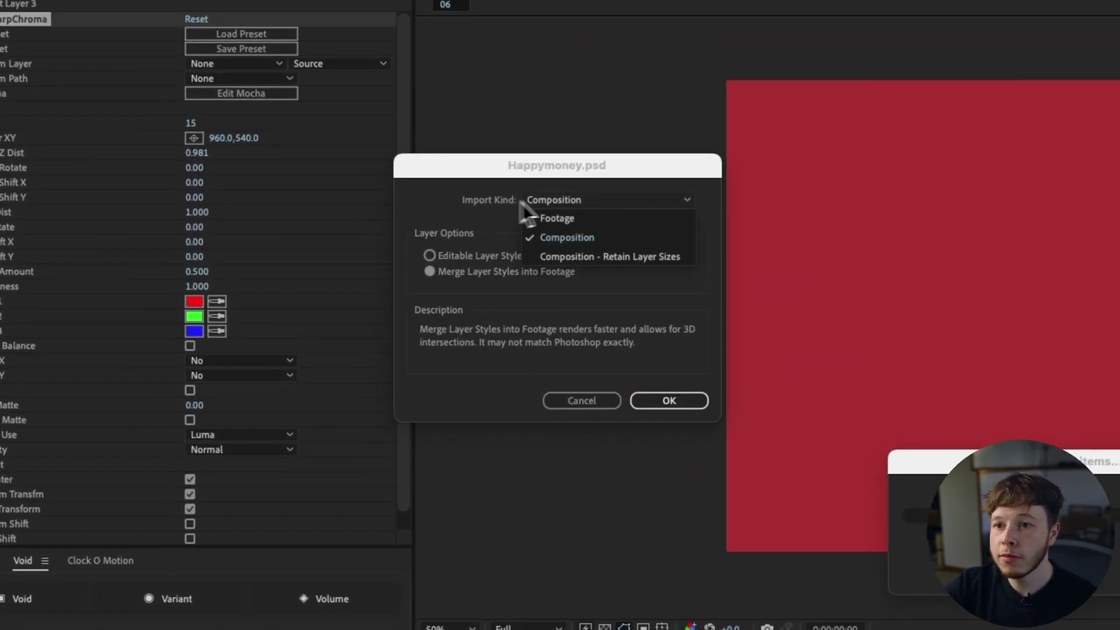
left_click(459, 146)
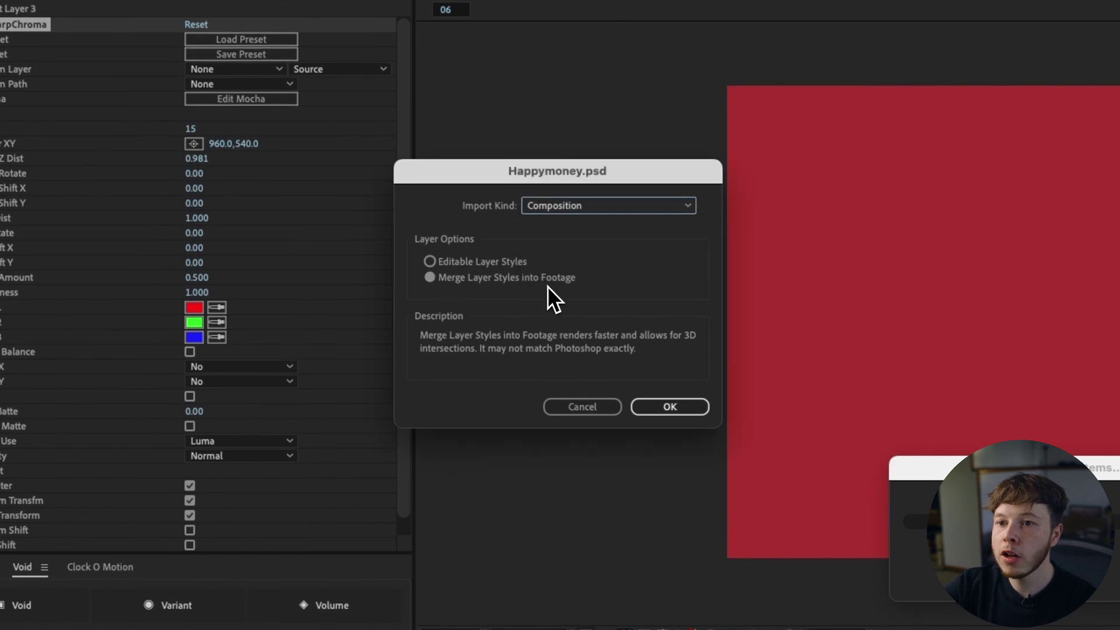
left_click(685, 411)
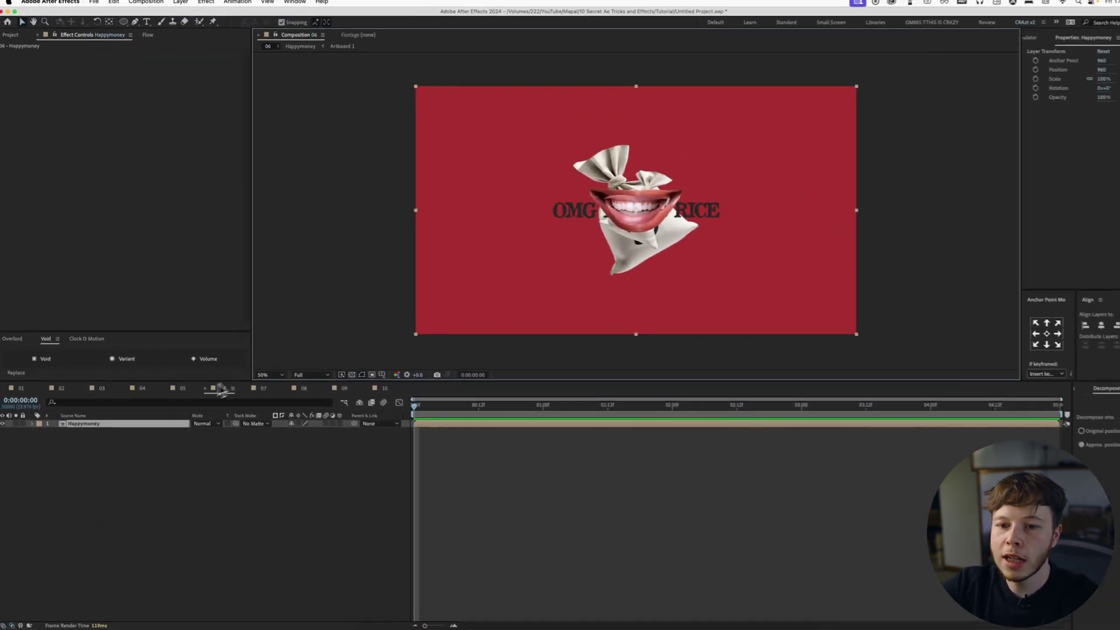
- Open the Happymoney precomp and its nested Artboard 1, and turn on the transparency grid
double_click(111, 424)
double_click(112, 424)
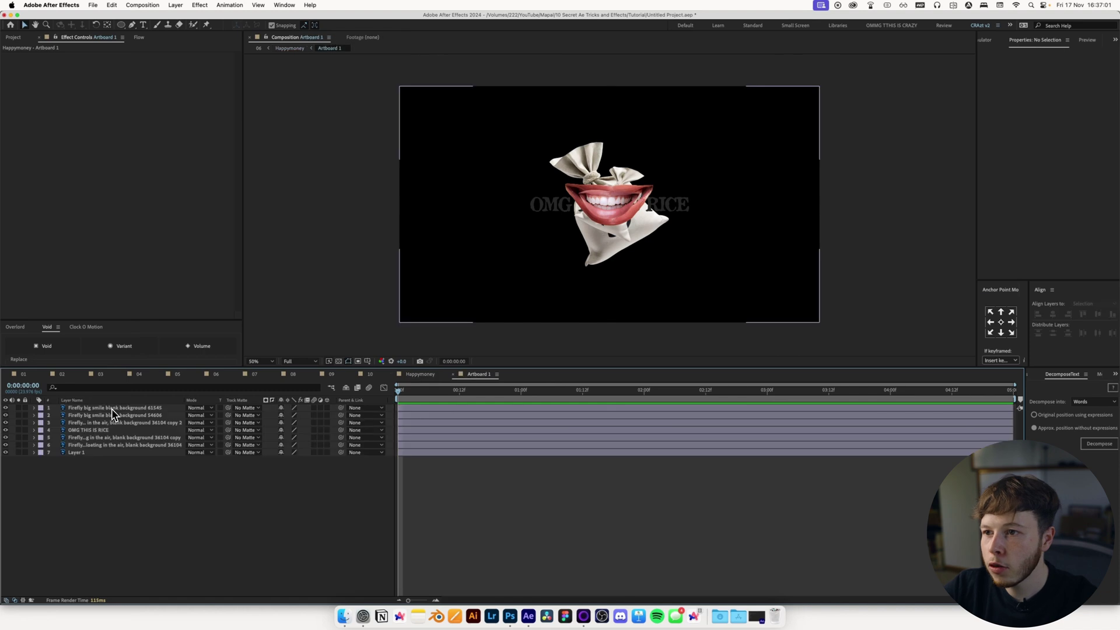
left_click(348, 361)
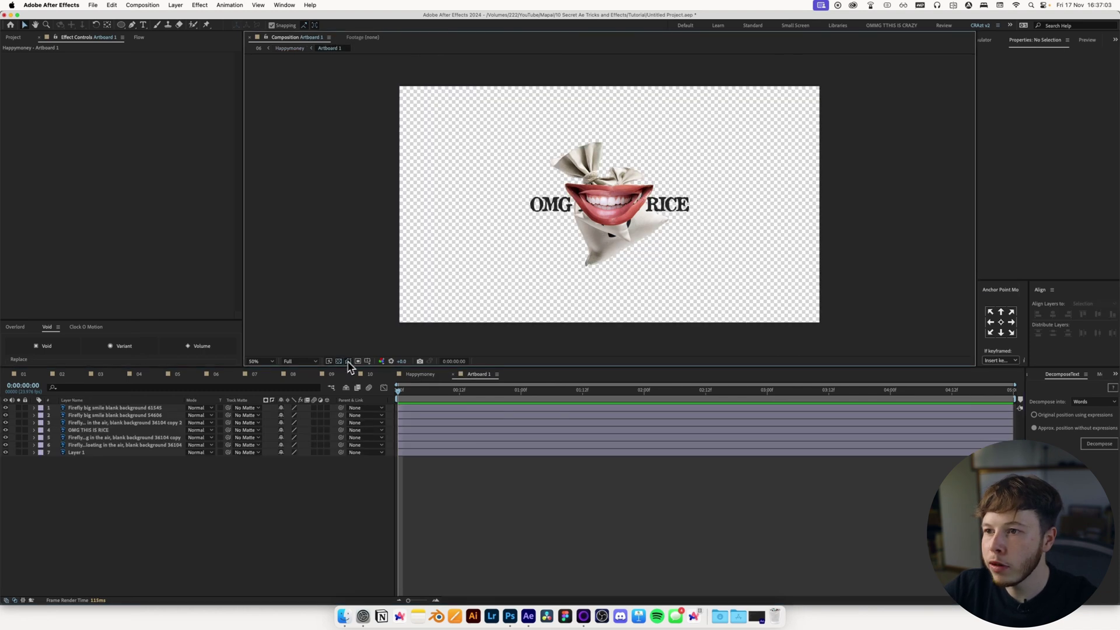
scroll(623, 209, "up", 1)
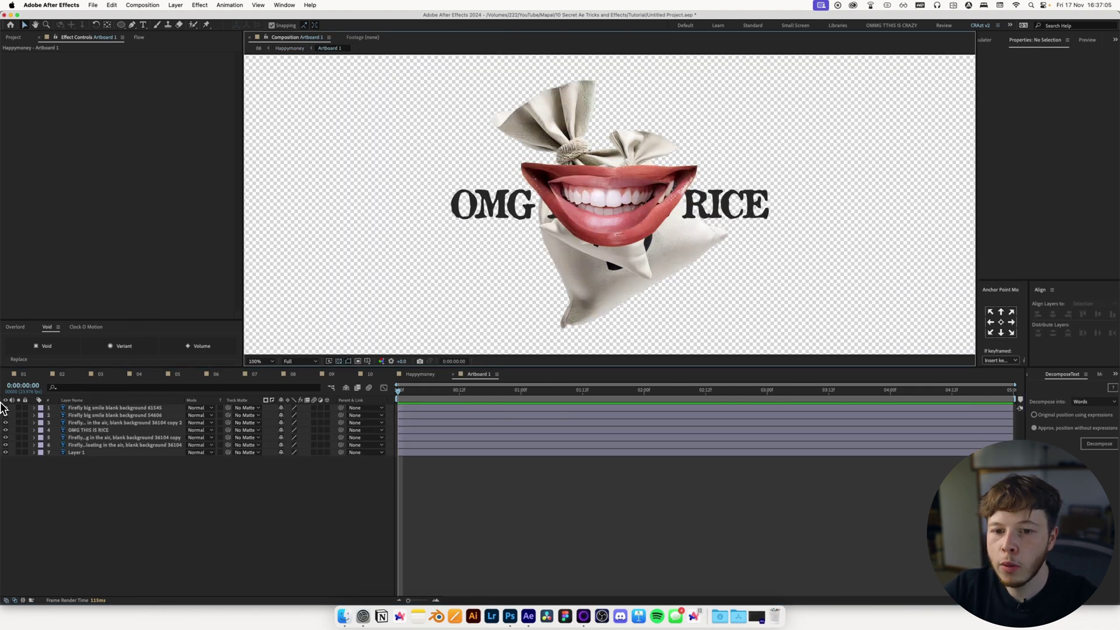
- Try moving the OMG THIS IS RICE layer in Artboard 1, and undo the move
left_click(99, 432)
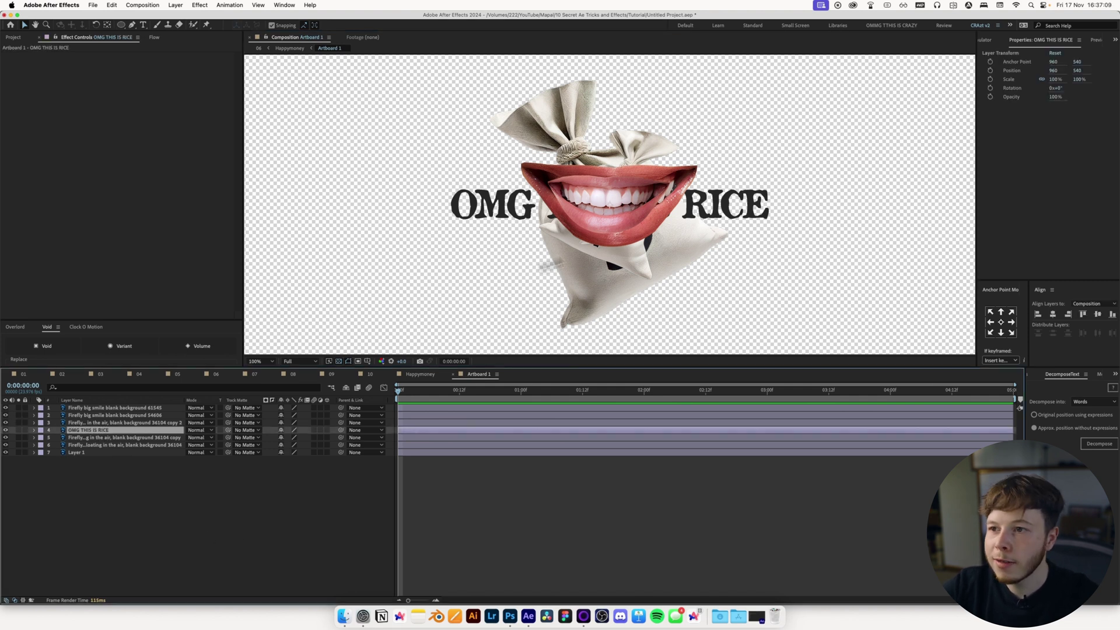
left_click_drag(610, 205, 716, 259)
key("super+z")
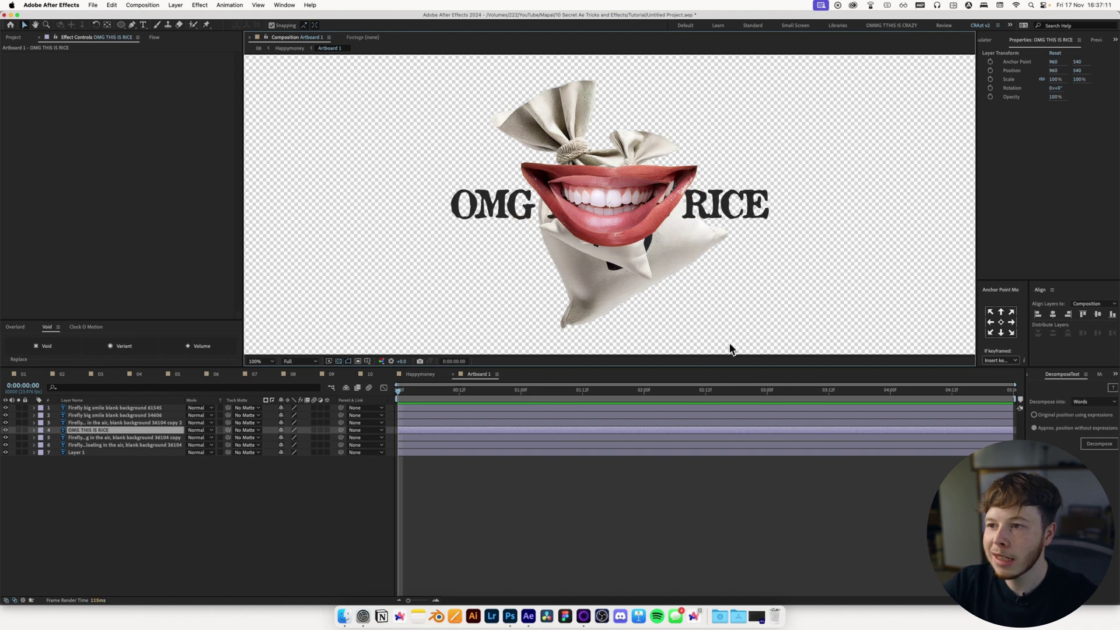
- Switch to Photoshop and change the headline text from RICE to NICE so it reads OMG THIS IS NICE
left_click(512, 616)
double_click(592, 340)
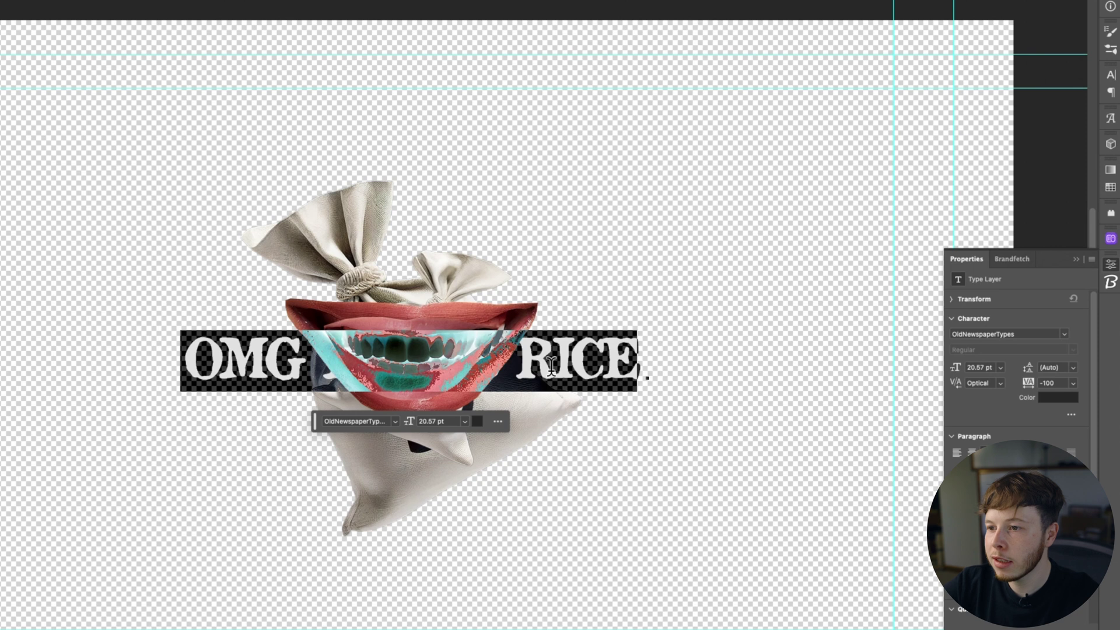
left_click(551, 365)
key("BackSpace")
type("M")
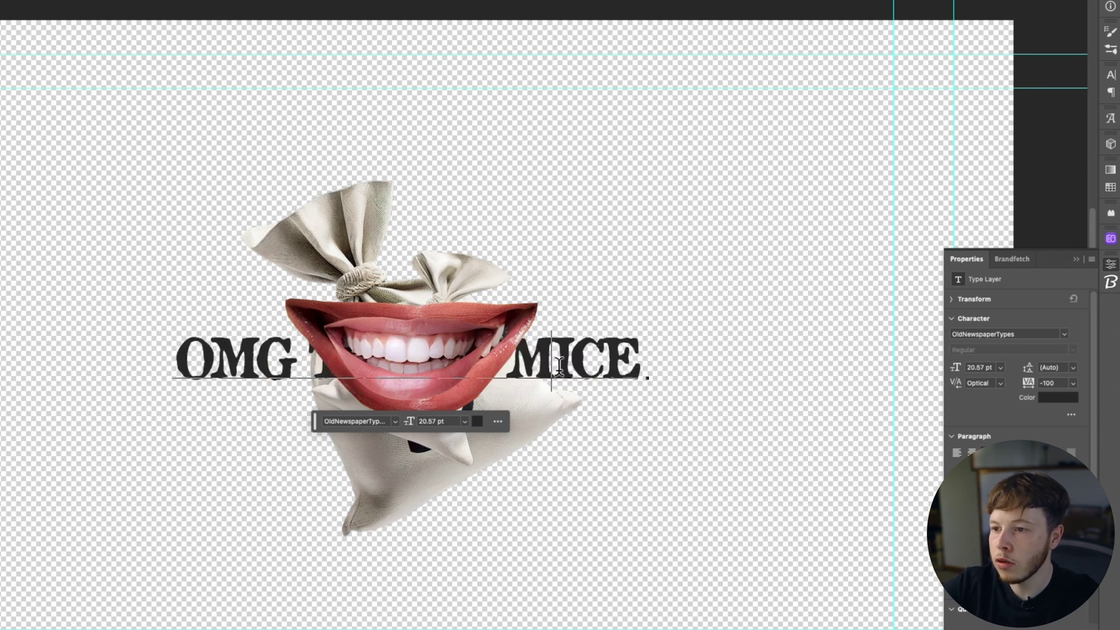
key("BackSpace")
type("N")
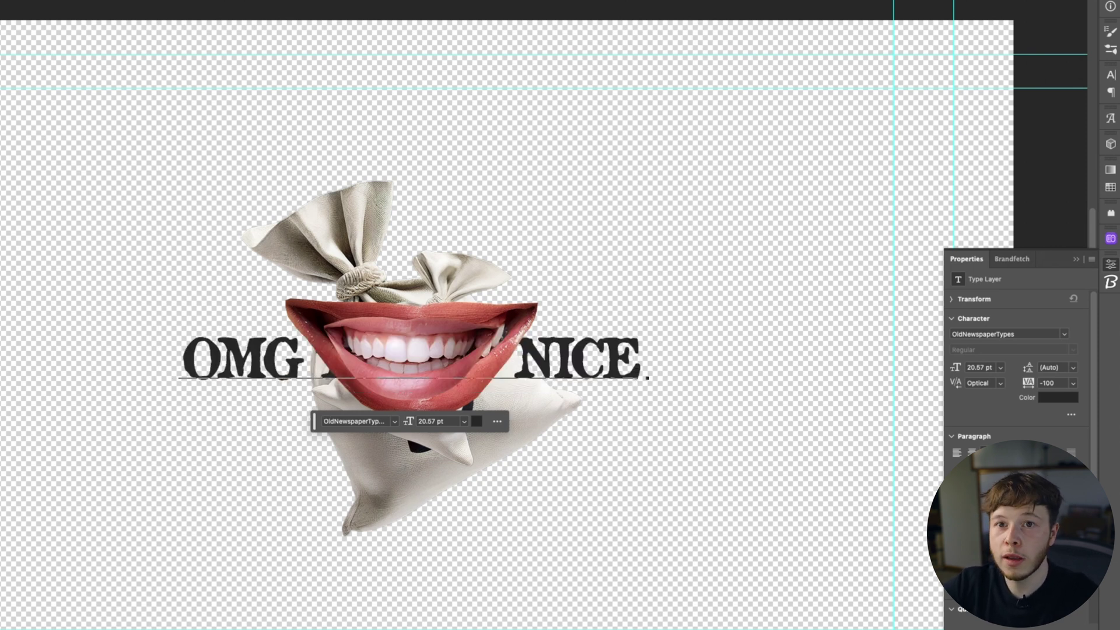
- Move the headline above the smiling mouth and set its font to Kaneda Gothic Bold Italic
left_click_drag(583, 370, 809, 183)
left_click(1010, 337)
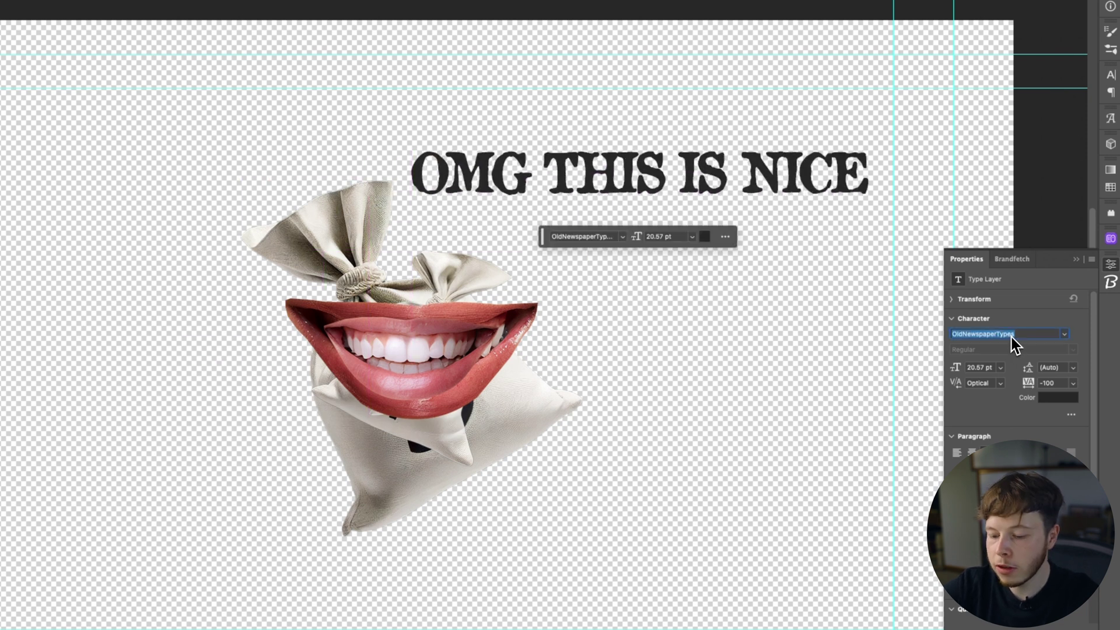
type("kaneda")
key("Down")
key("Down")
key("Down")
key("Down")
key("Down")
key("Down")
key("Down")
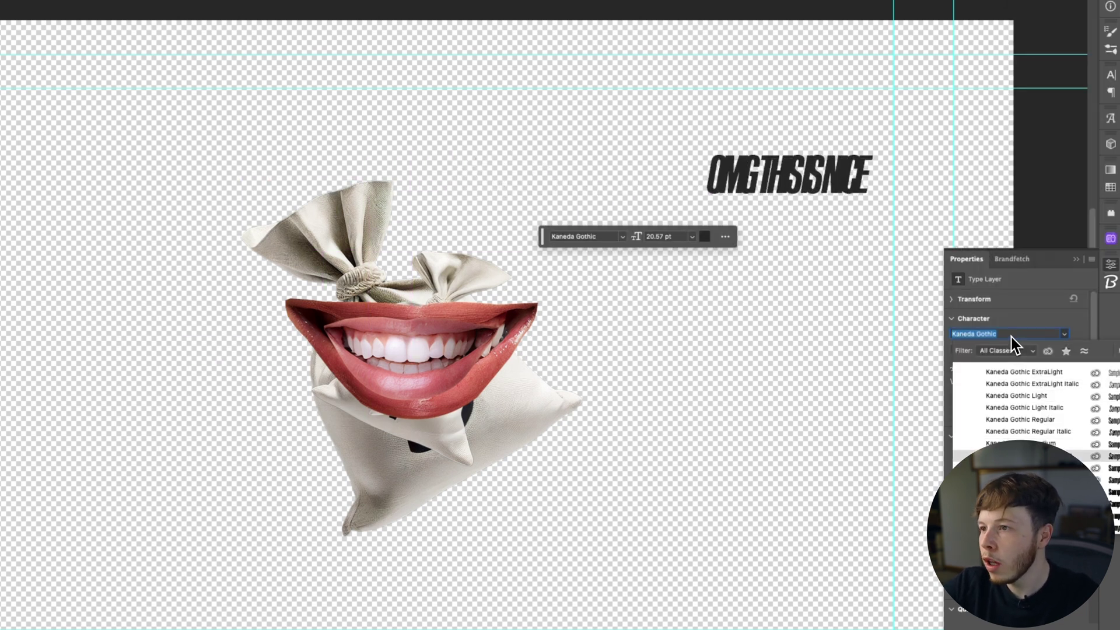
key("Down")
key("Down")
key("Return")
- Set the headline's letter tracking to 420
left_click(1029, 384)
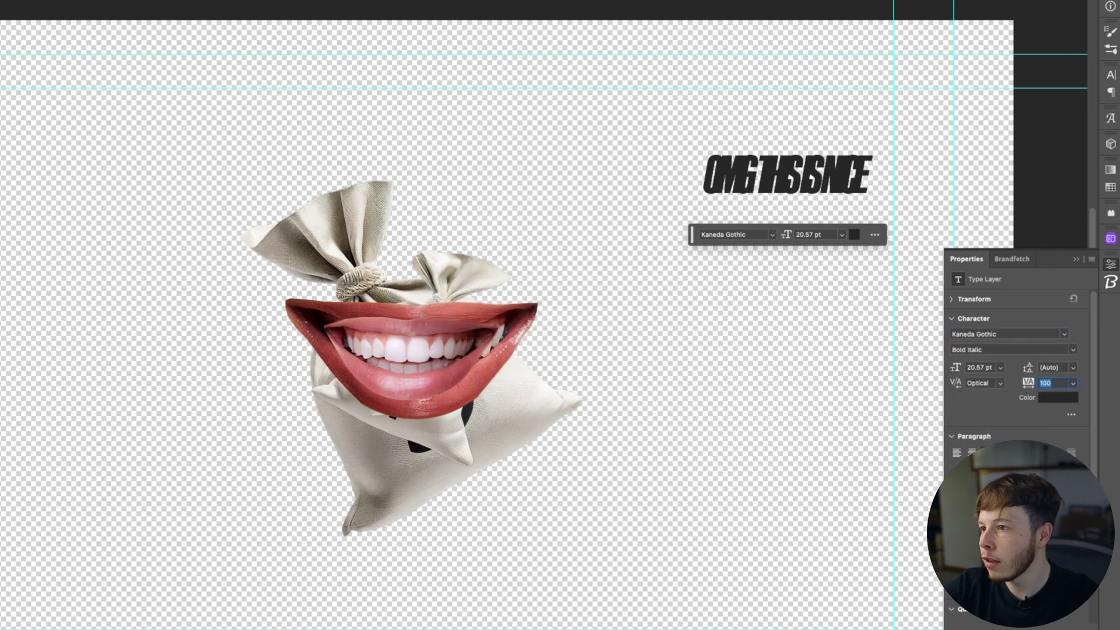
type("420")
key("Return")
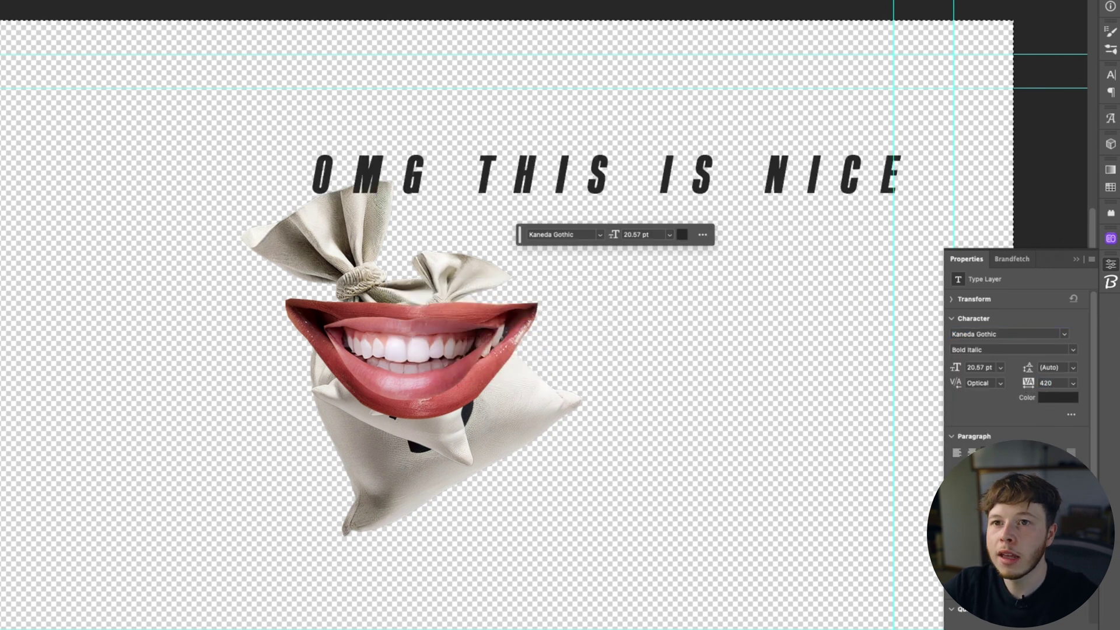
- Save Happymoney.psd and switch back to After Effects to view the updated artwork in Artboard 1
left_click(188, 25)
key("super+d")
key("super+s")
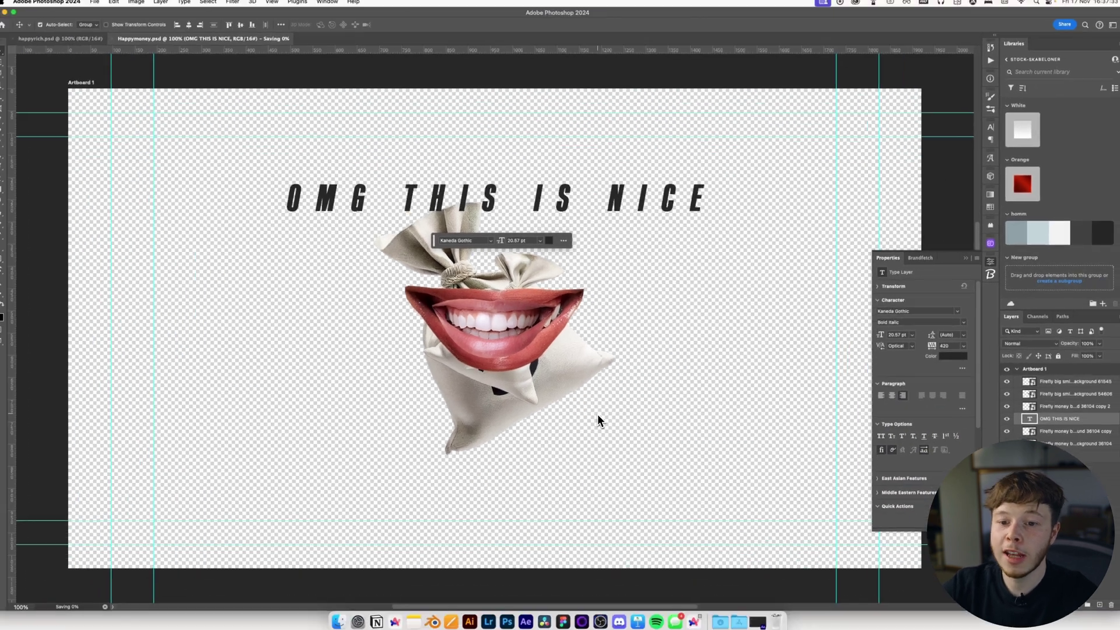
key("super+Tab")
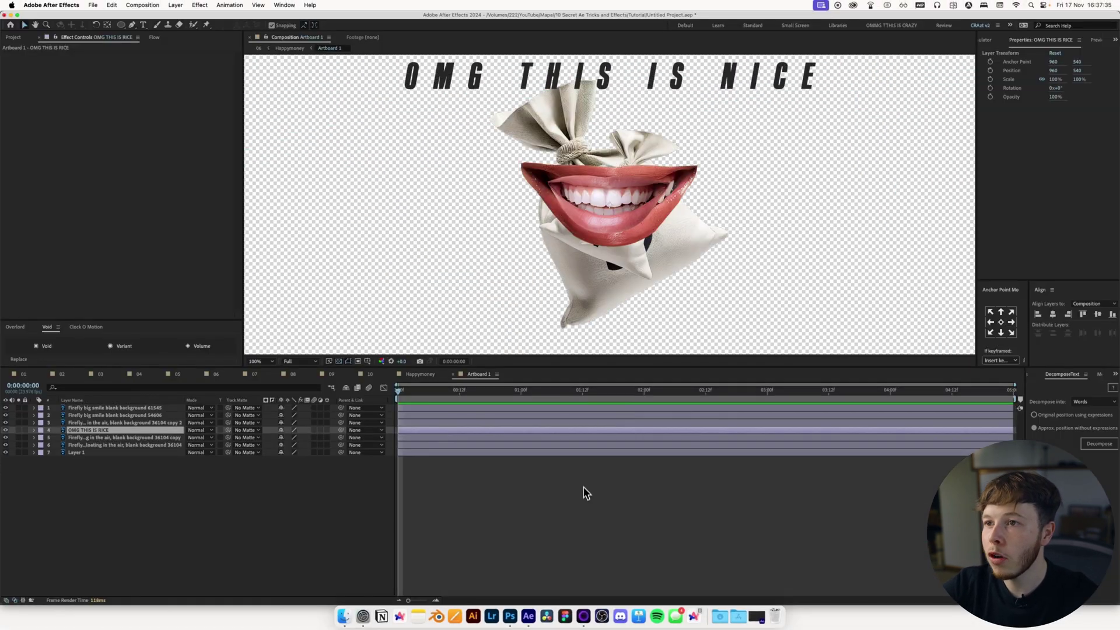
left_click(584, 488)
scroll(600, 221, "down", 2)
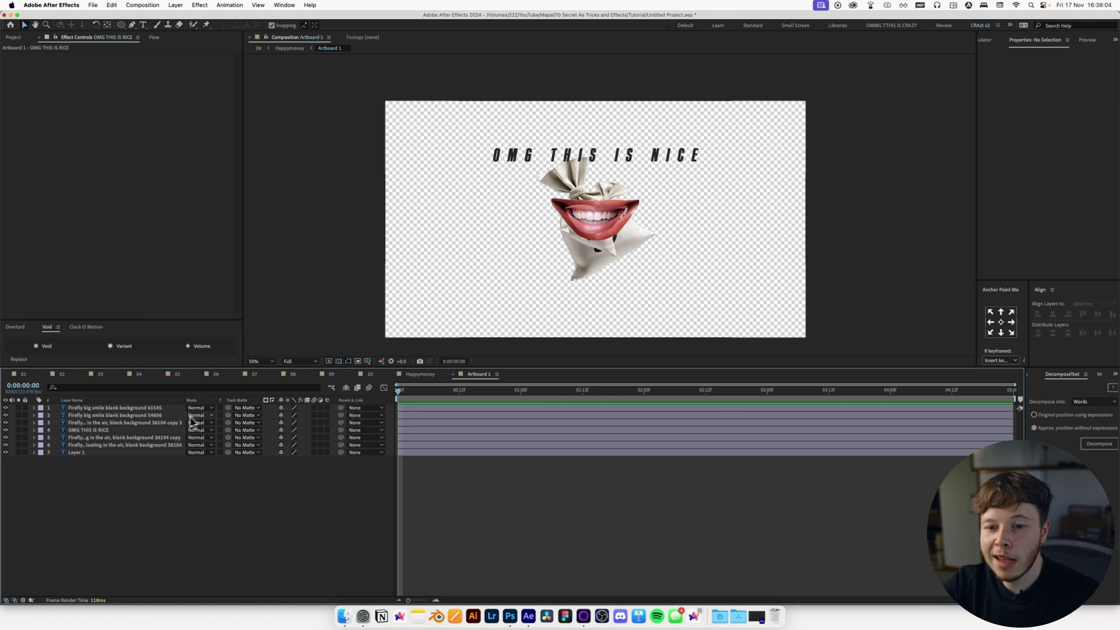
- Convert the OMG THIS IS RICE layer in Artboard 1 to editable text and enter its text for editing
left_click(115, 430)
right_click(95, 430)
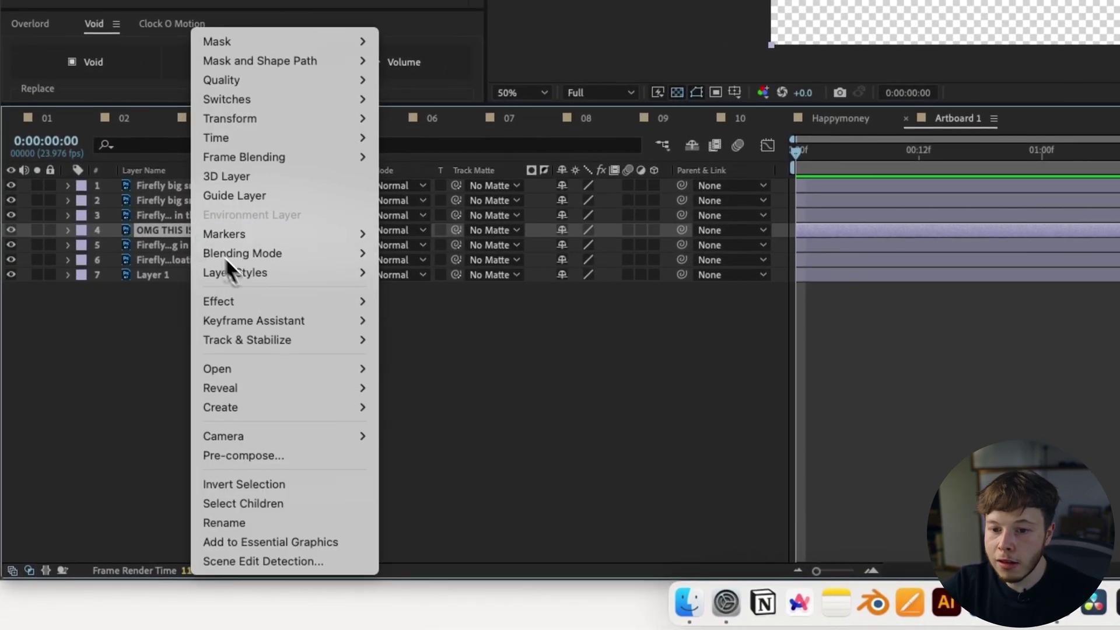
mouse_move(366, 403)
left_click(407, 408)
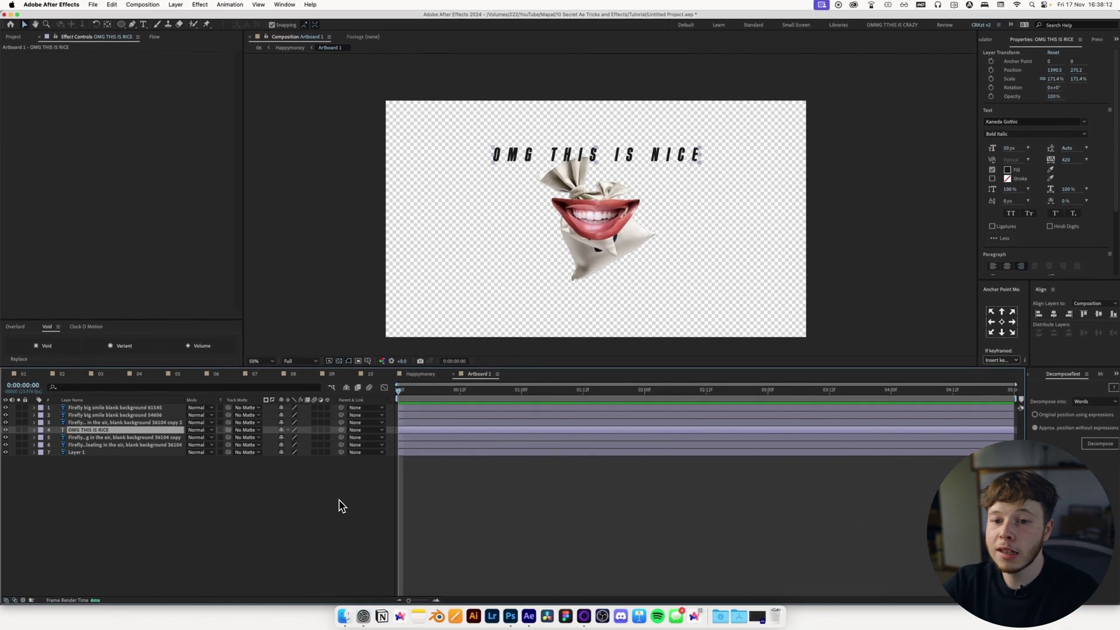
double_click(568, 152)
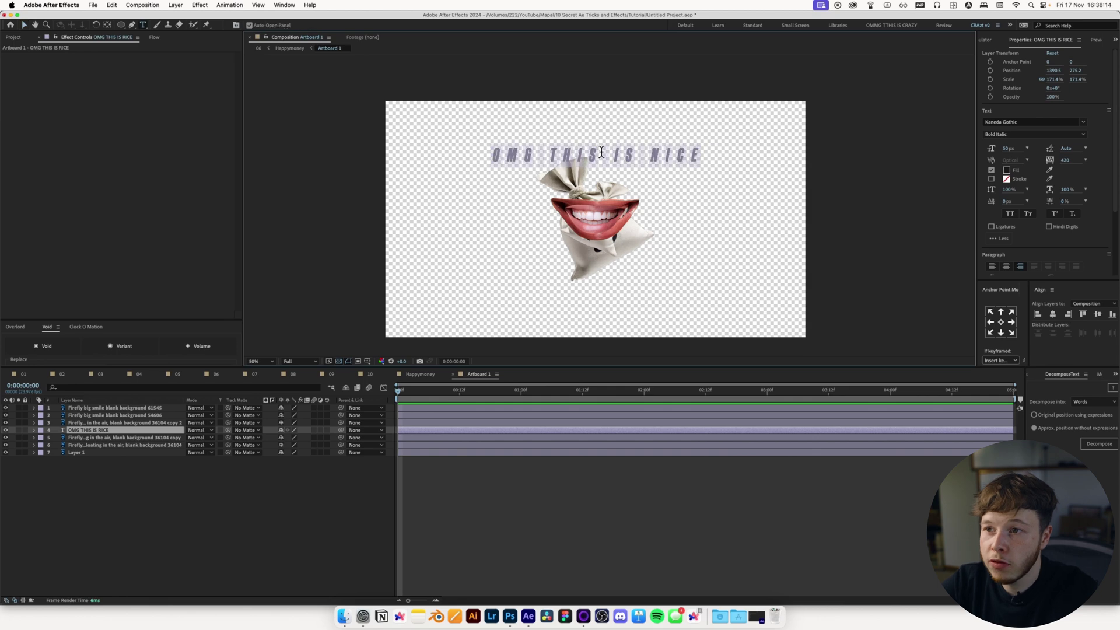
left_click(635, 157)
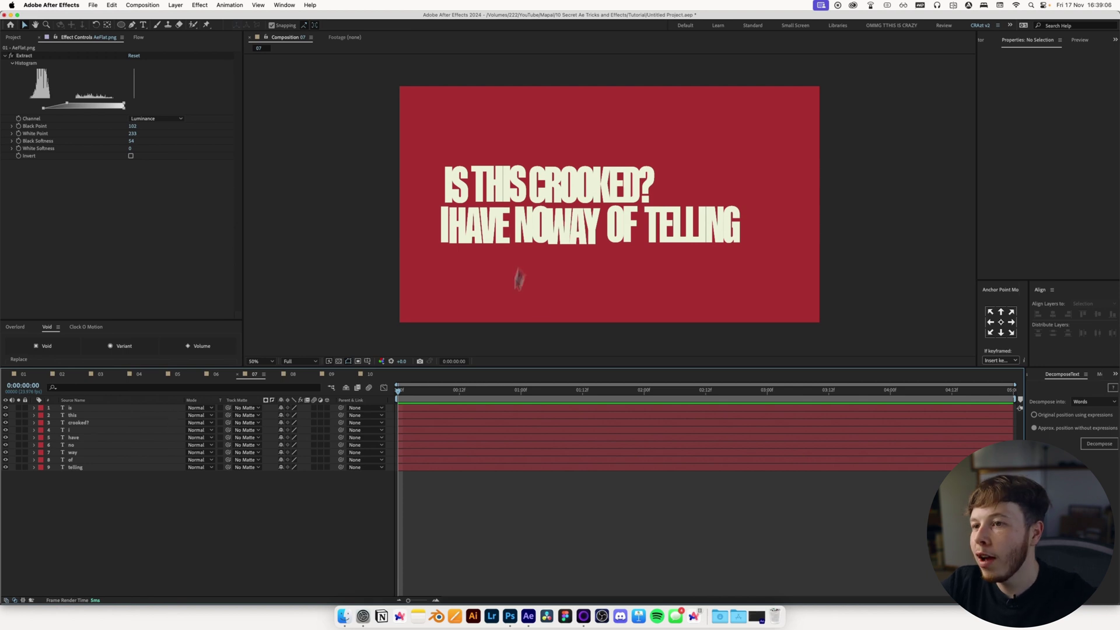
- Display the grid over the crooked text in composition 07 as an alignment reference
key(".")
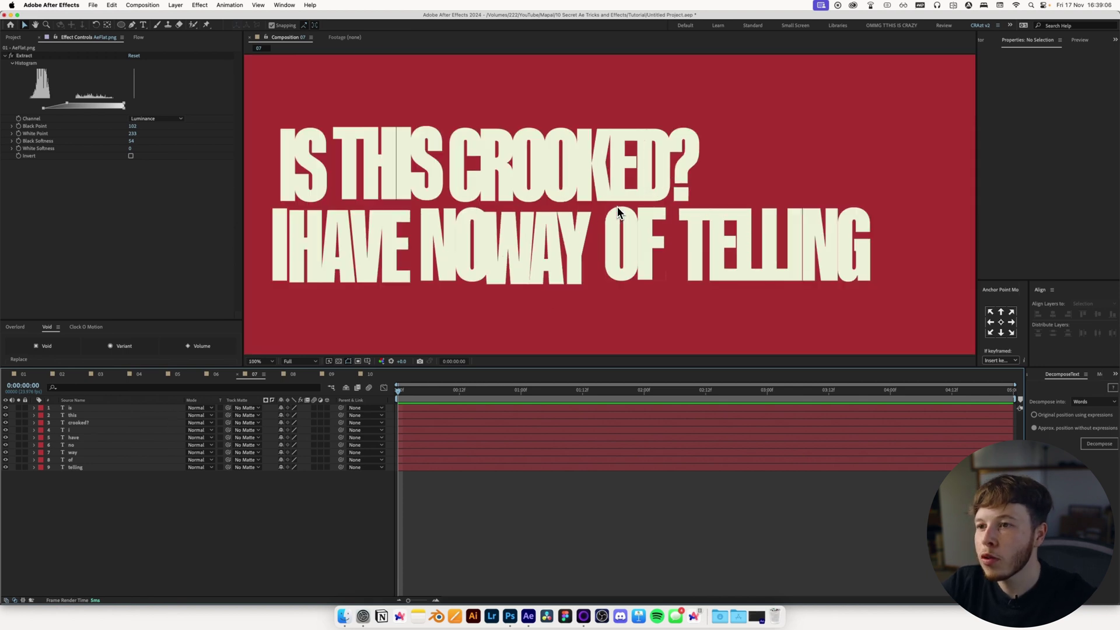
key("comma")
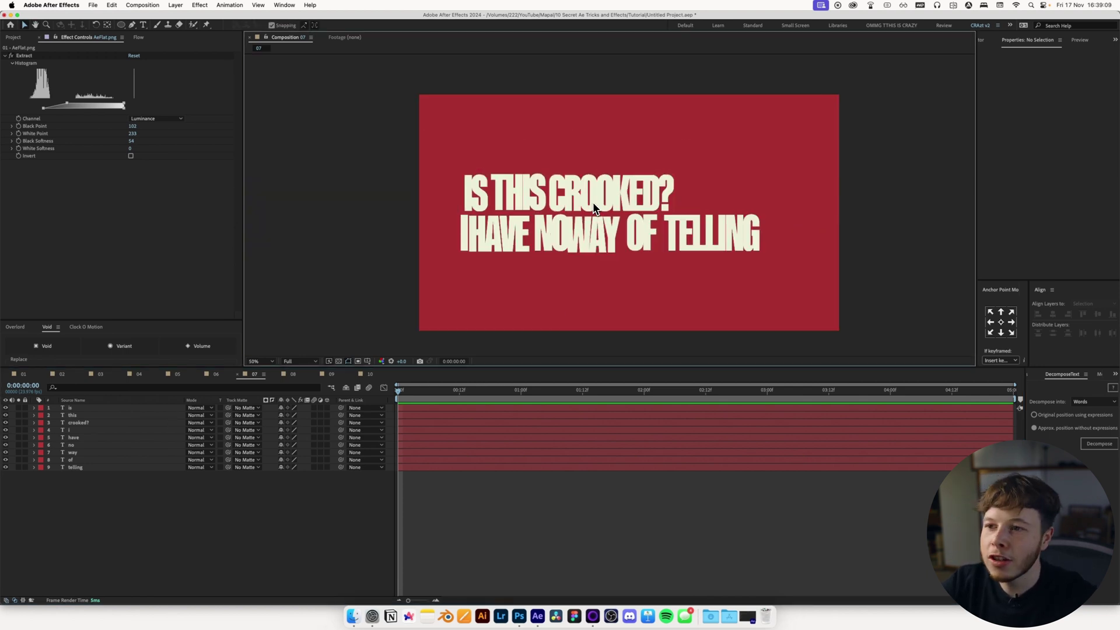
key("slash")
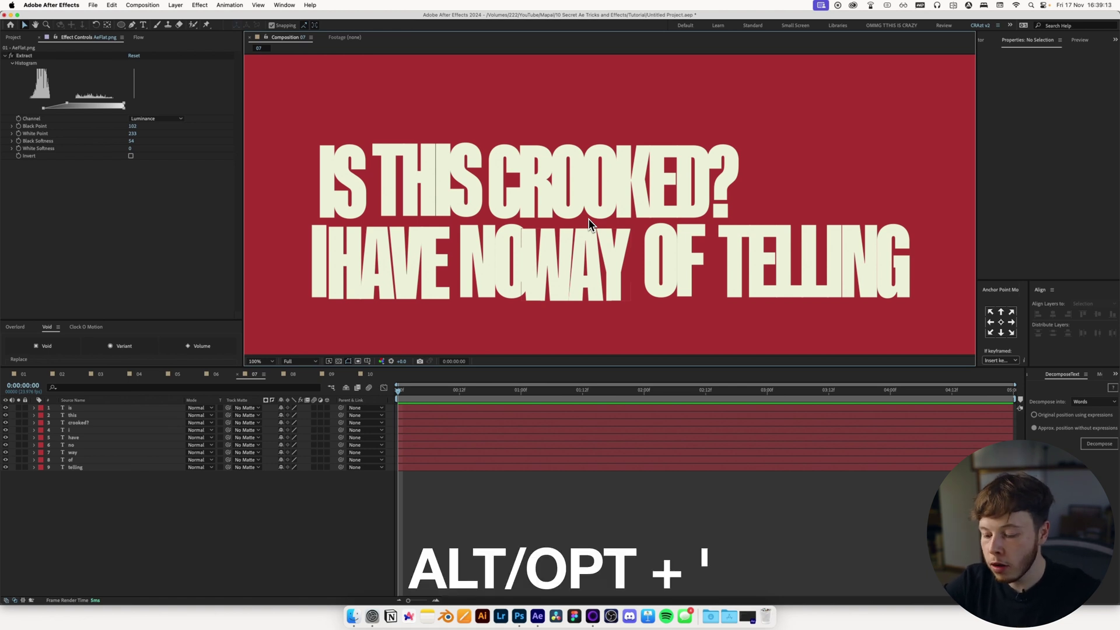
key("alt+apostrophe")
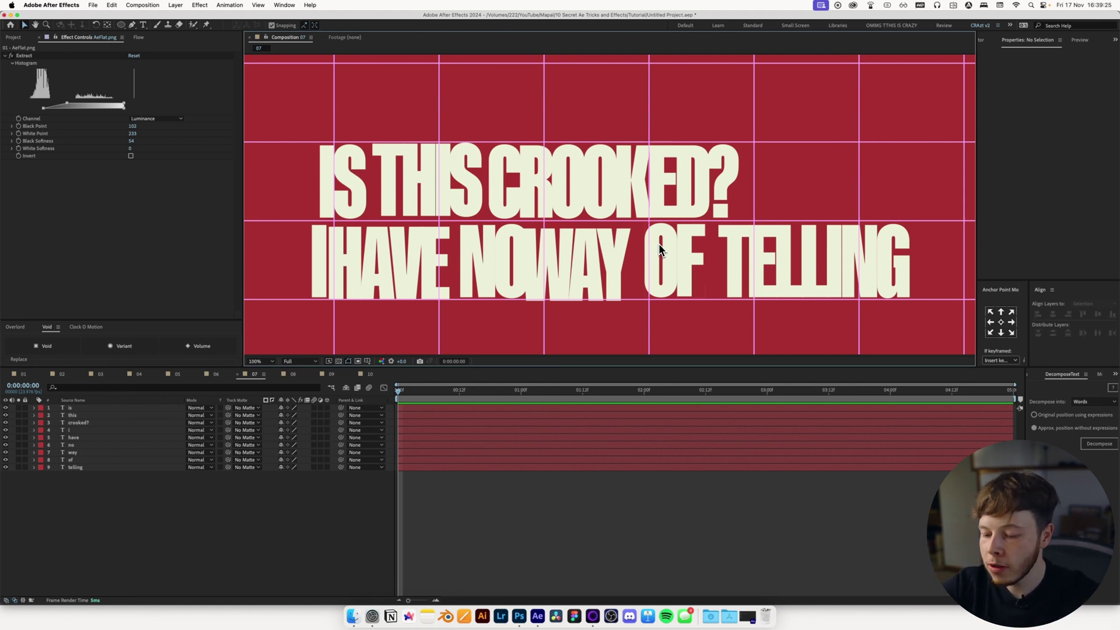
- Switch from the coarse grid to the finer grid and move the word "is" onto its lines
key("super+apostrophe")
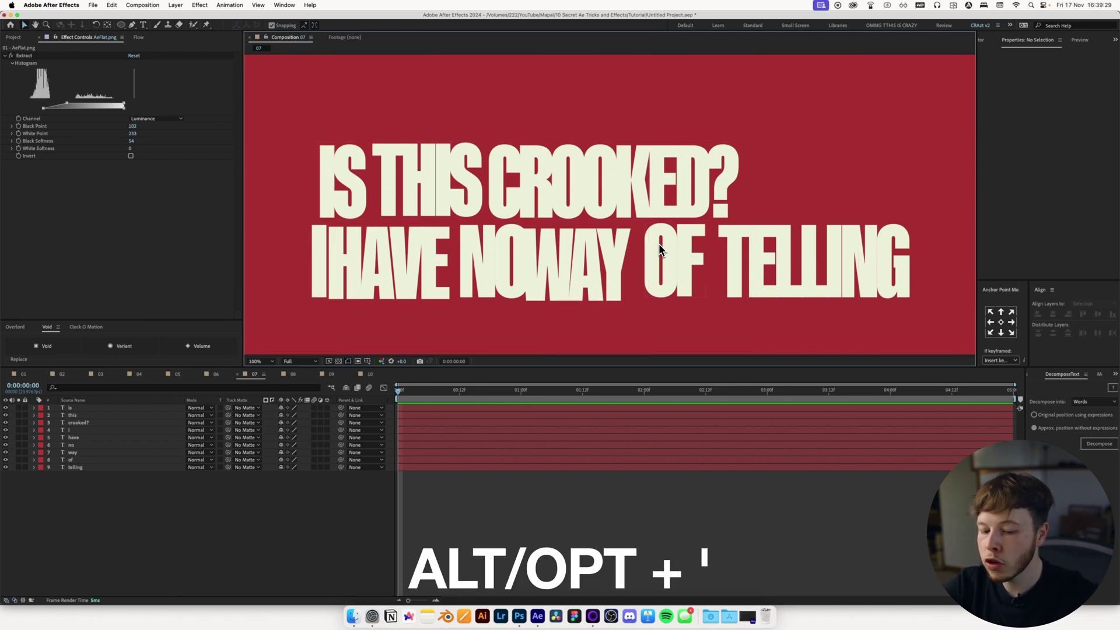
key("super+apostrophe")
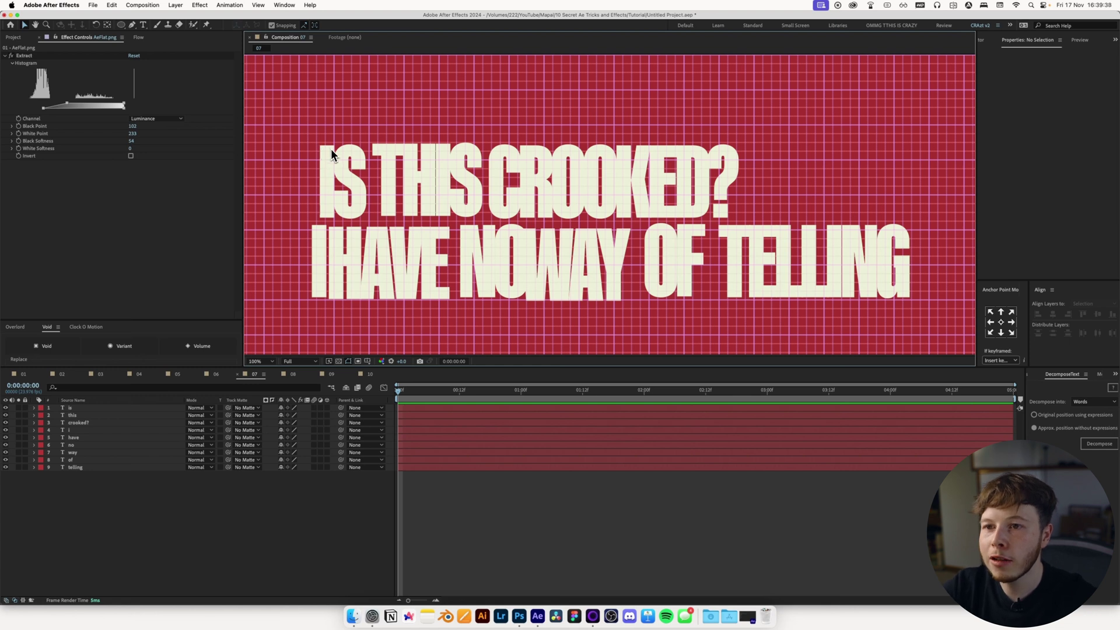
scroll(344, 178, "up", 2)
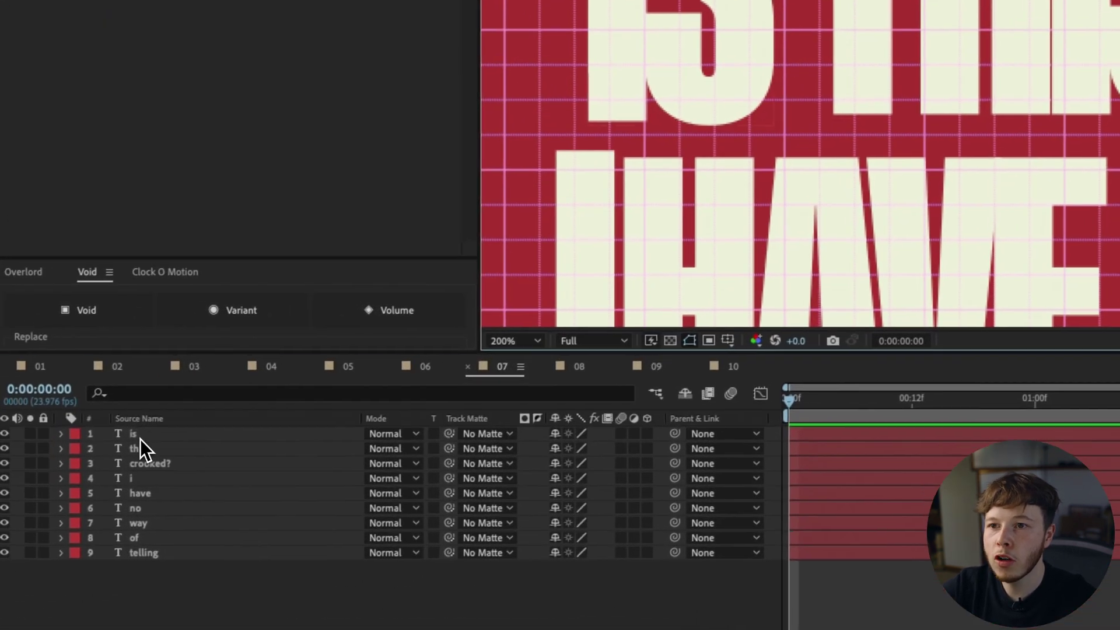
left_click(140, 440)
left_click_drag(602, 181, 594, 193)
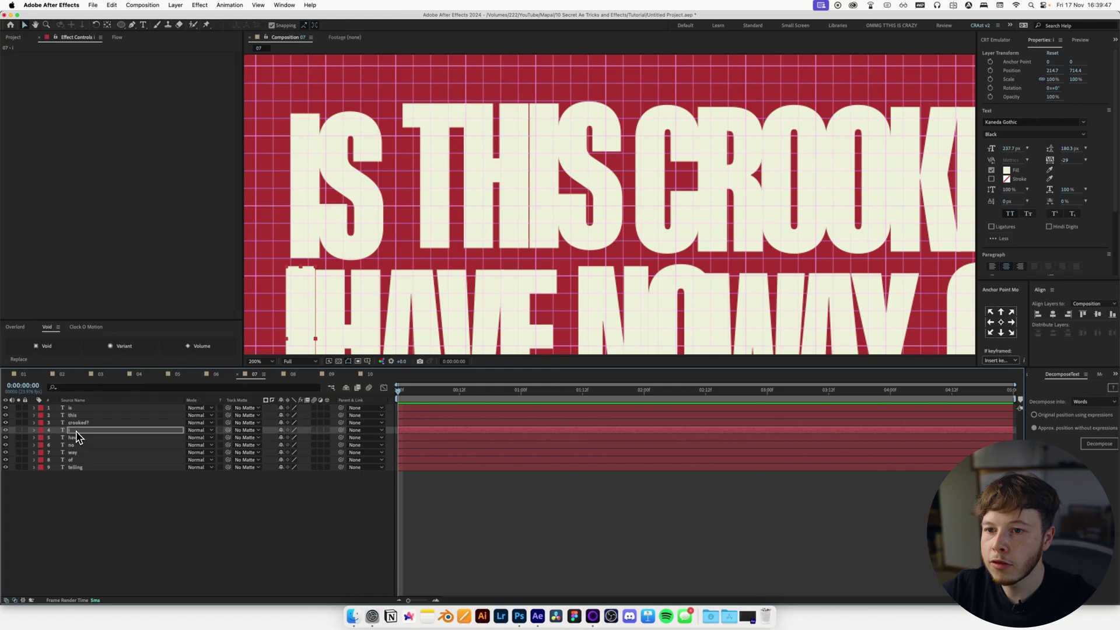
- Shift the words after "is", including "crooked?", to line them up with the grid
left_click(75, 429)
key("Down")
key("Down")
key("Down")
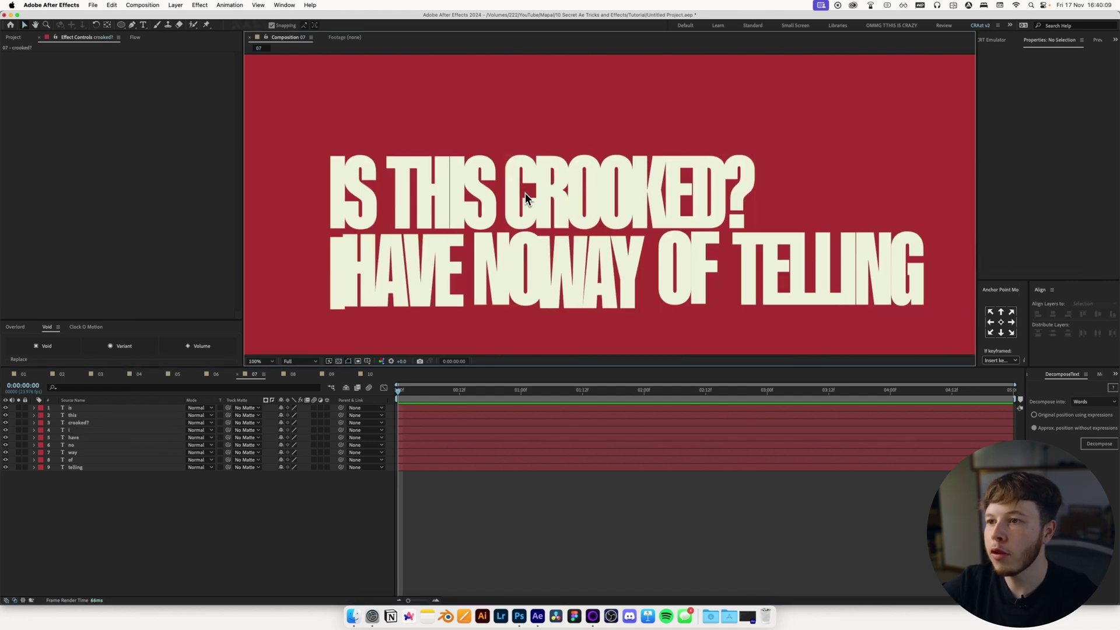
scroll(524, 193, "down", 1)
left_click_drag(489, 202, 533, 199)
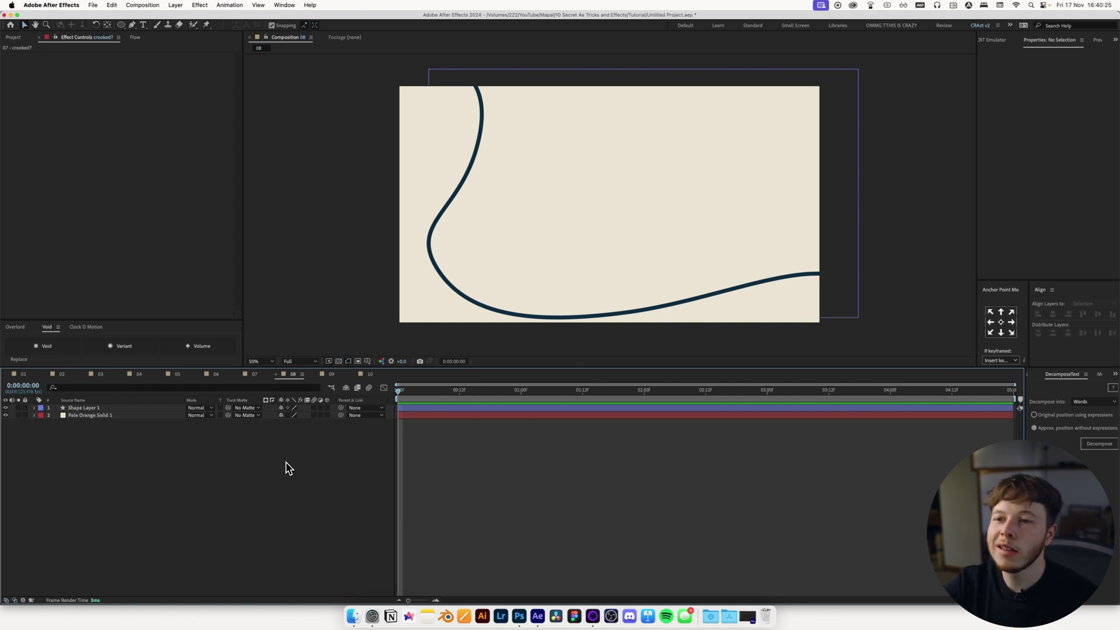
- Delete Shape Layer 1, the existing curved line, from composition 08
left_click(84, 408)
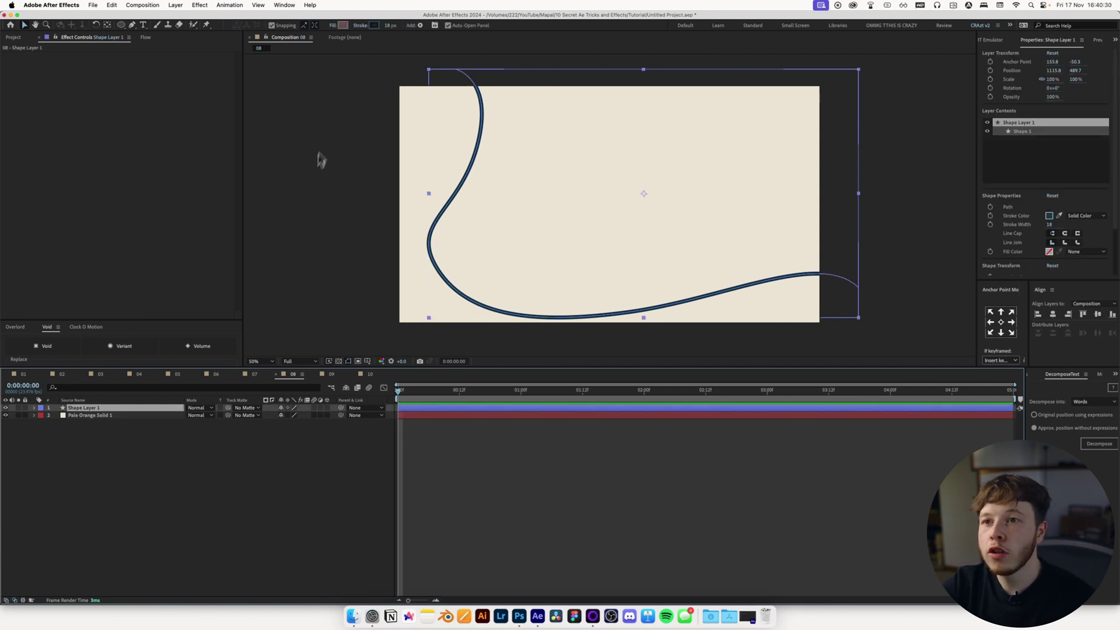
left_click(220, 485)
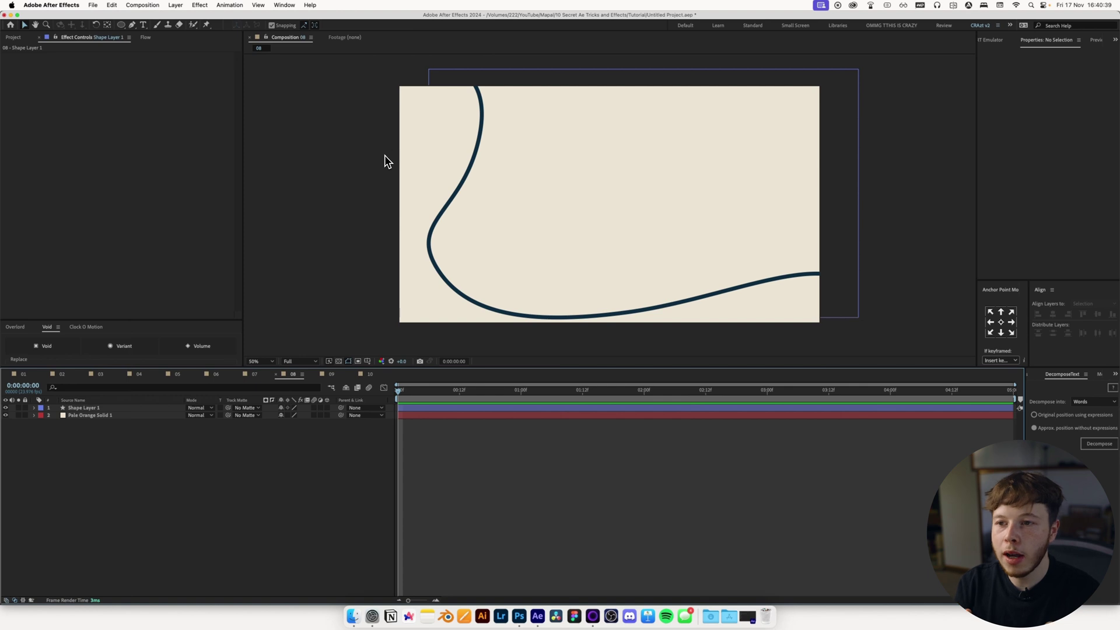
left_click(83, 409)
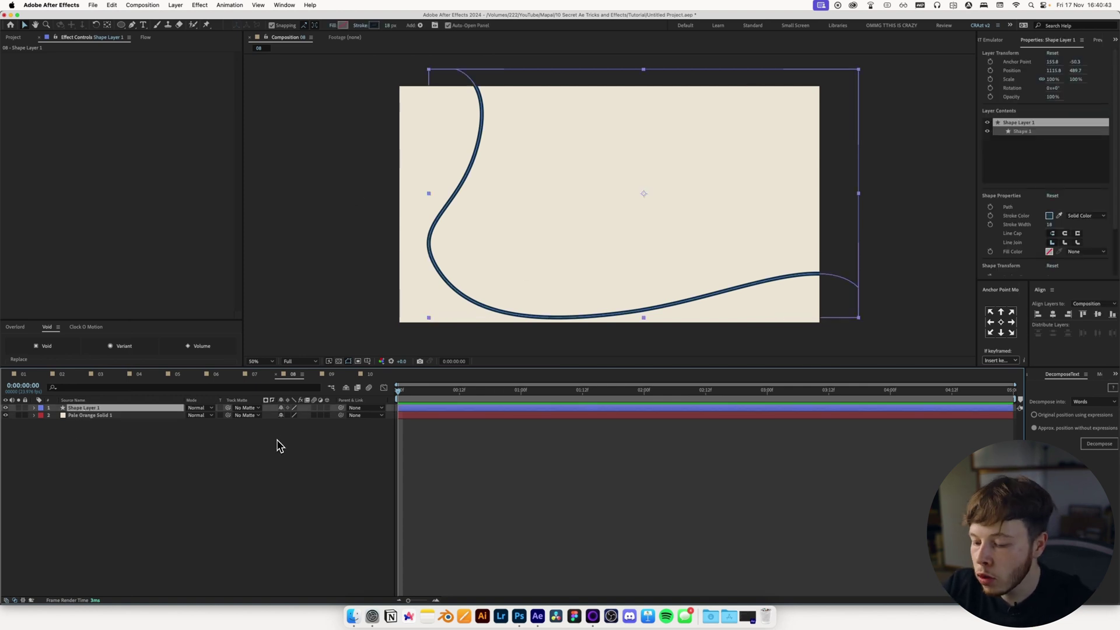
key("Delete")
- Set up the Pen tool with no fill and an 18 px dark blue stroke in colour 1A364A
left_click(133, 25)
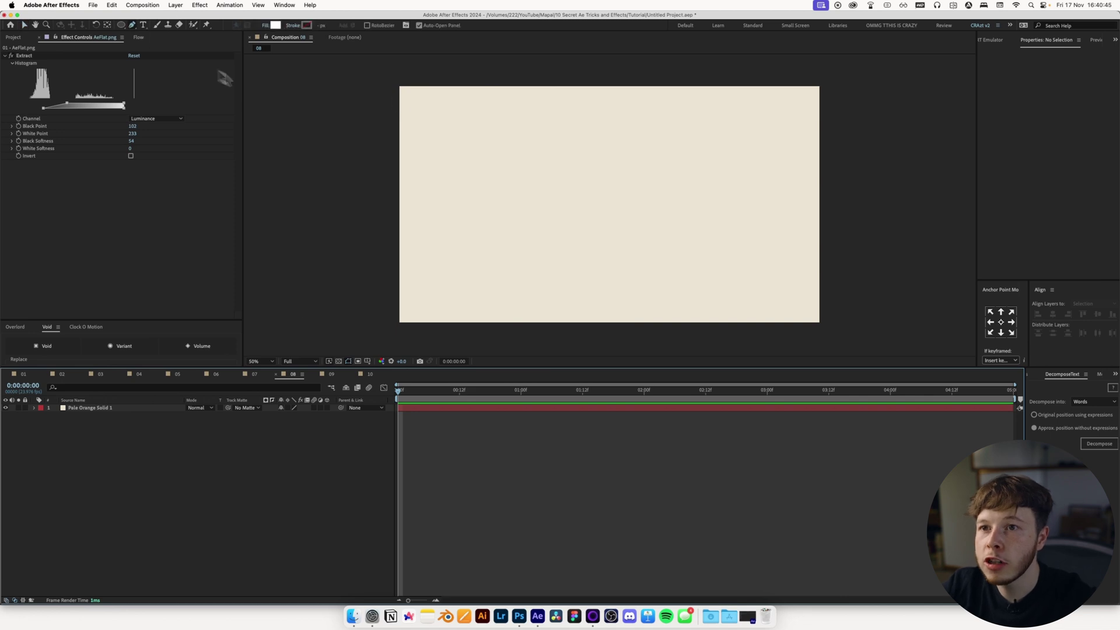
left_click(263, 27)
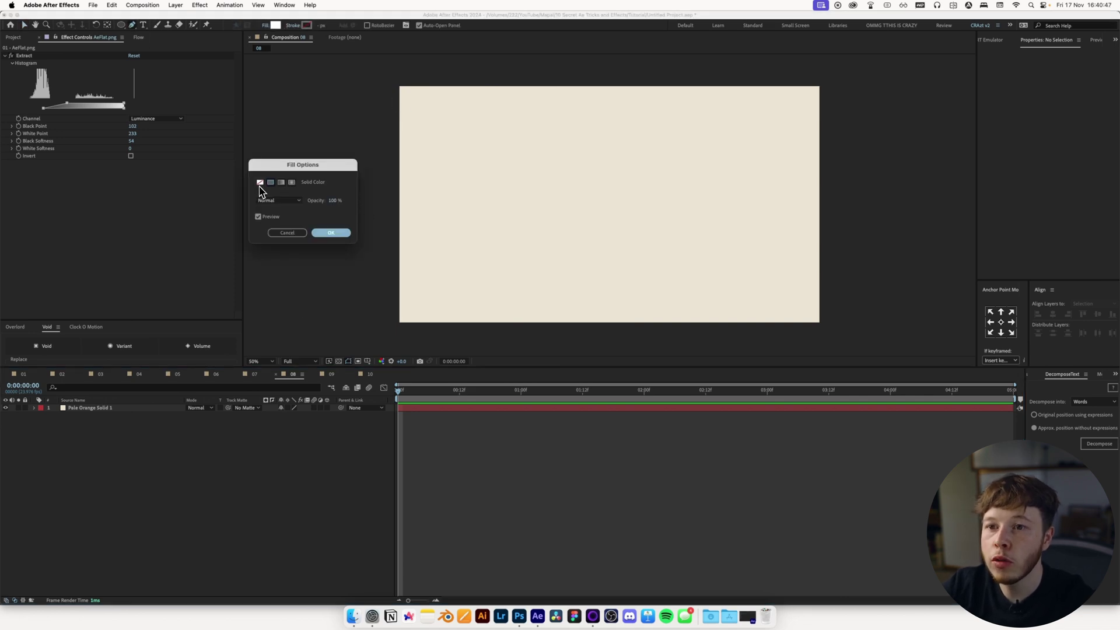
left_click(261, 182)
left_click(331, 232)
left_click(307, 26)
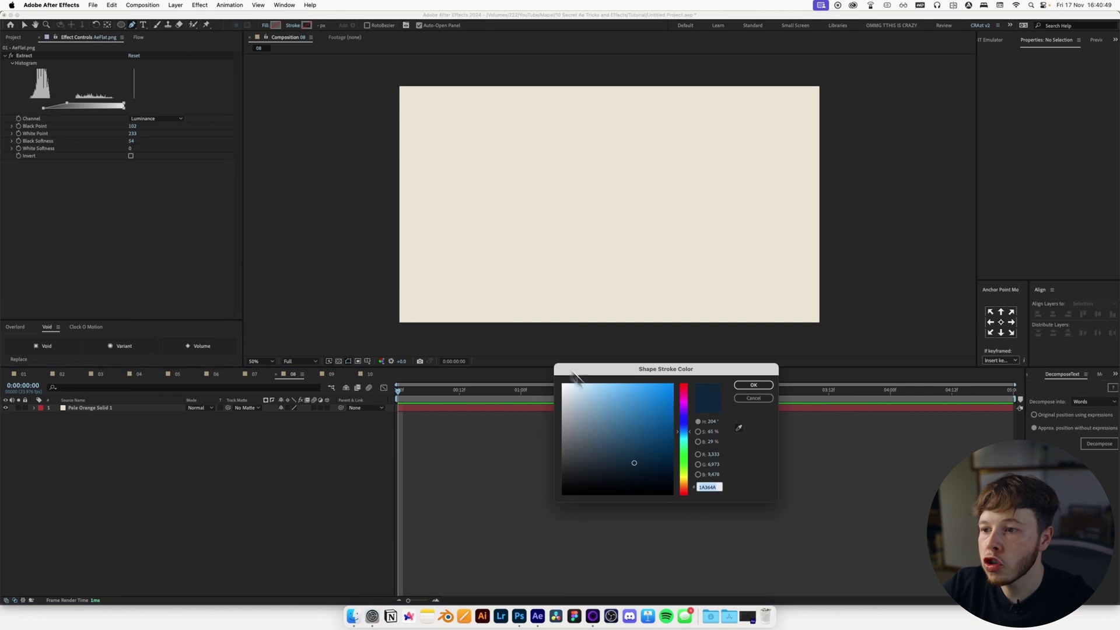
left_click(752, 385)
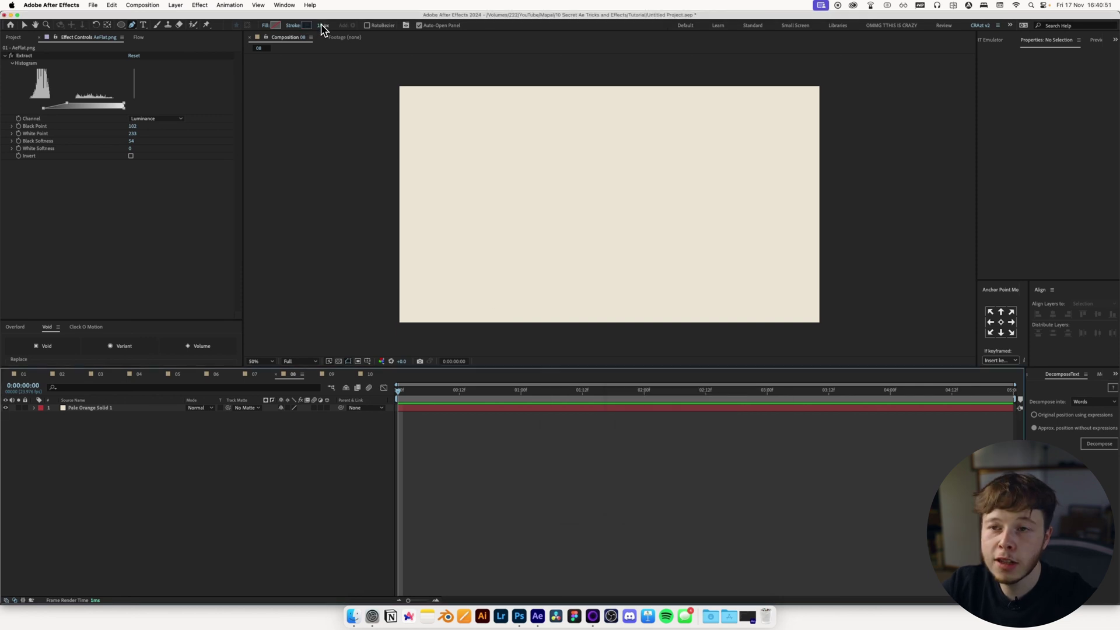
- Draw an open wavy path from above the canvas's upper-left area, along its lower edge and out past its right edge
left_click(433, 74)
left_click(429, 226)
left_click_drag(431, 233, 470, 299)
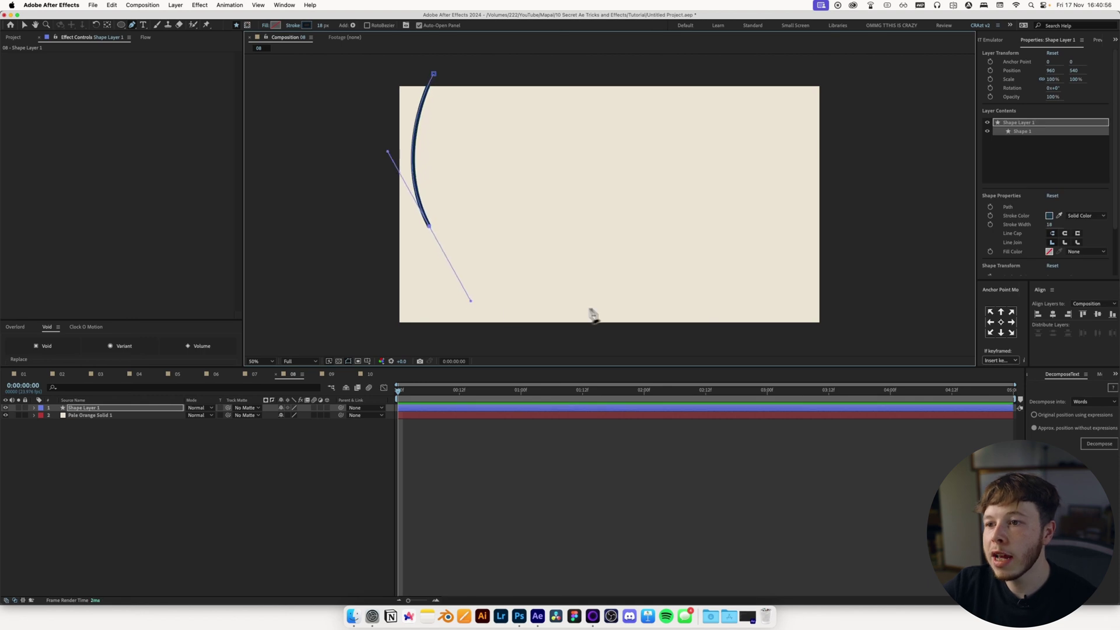
left_click_drag(607, 306, 715, 291)
left_click_drag(778, 246, 874, 321)
left_click(136, 411)
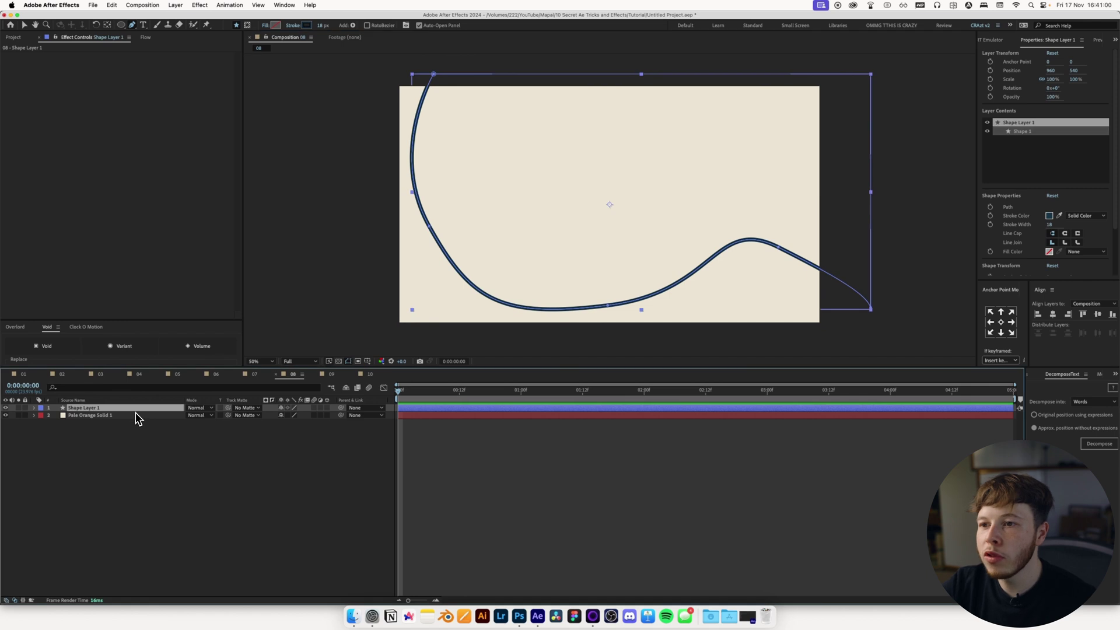
key("v")
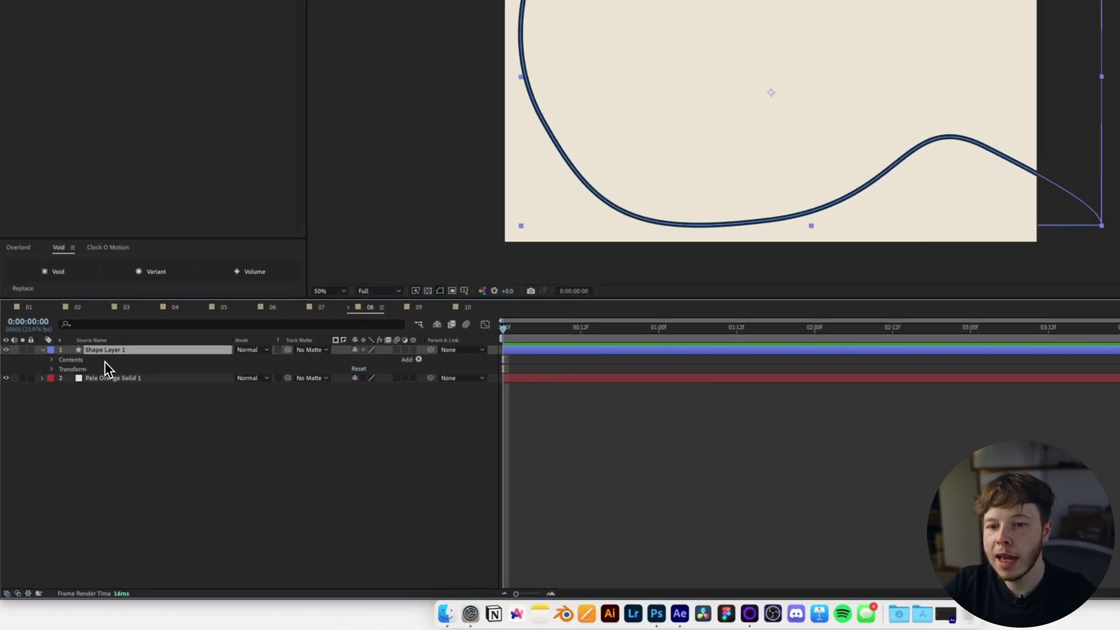
- Add Trim Paths to the contents of Shape Layer 1 and expand its properties
left_click(33, 408)
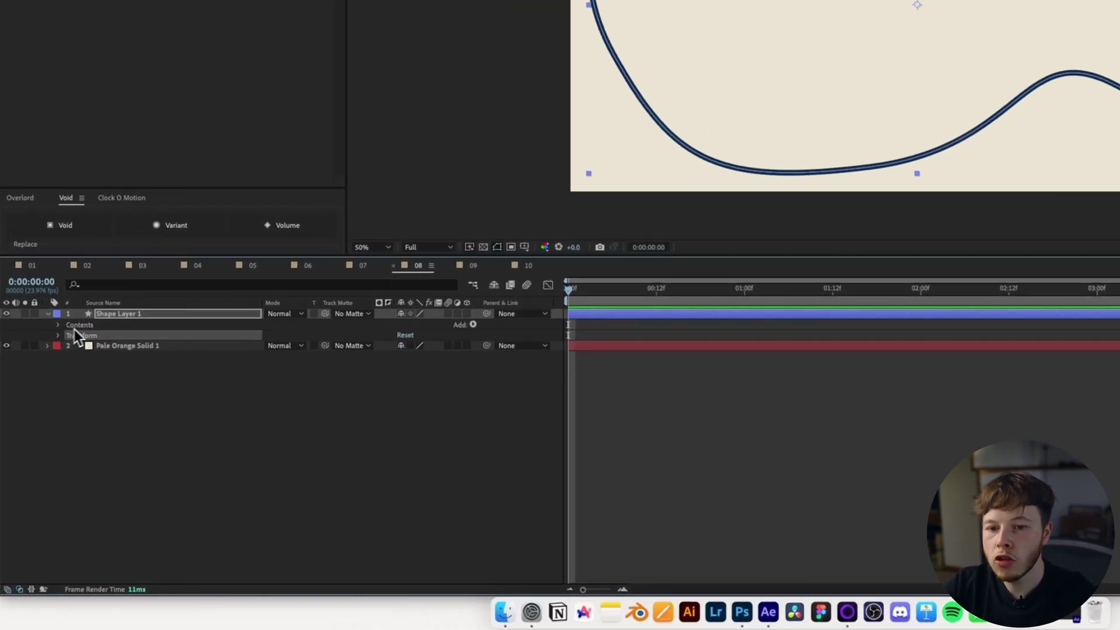
left_click(60, 325)
left_click(464, 326)
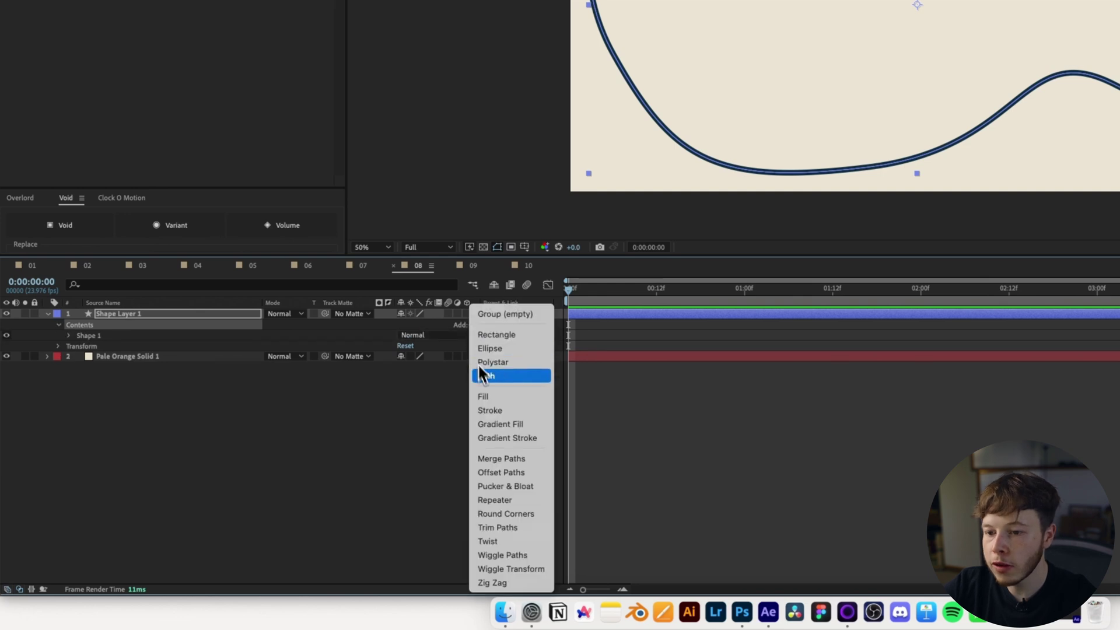
left_click(496, 528)
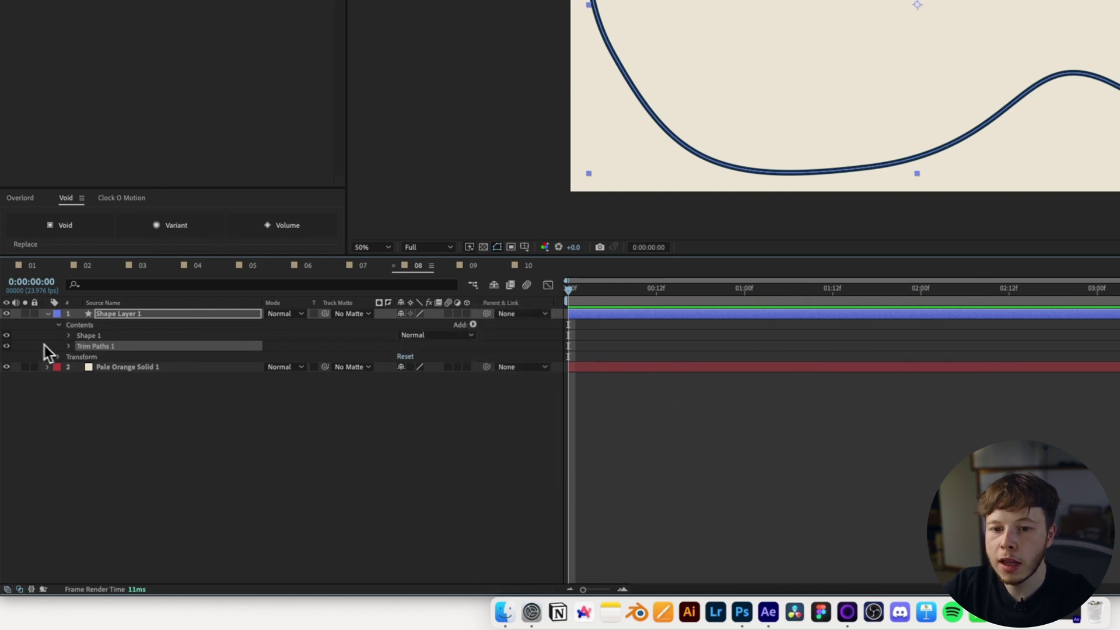
left_click(68, 346)
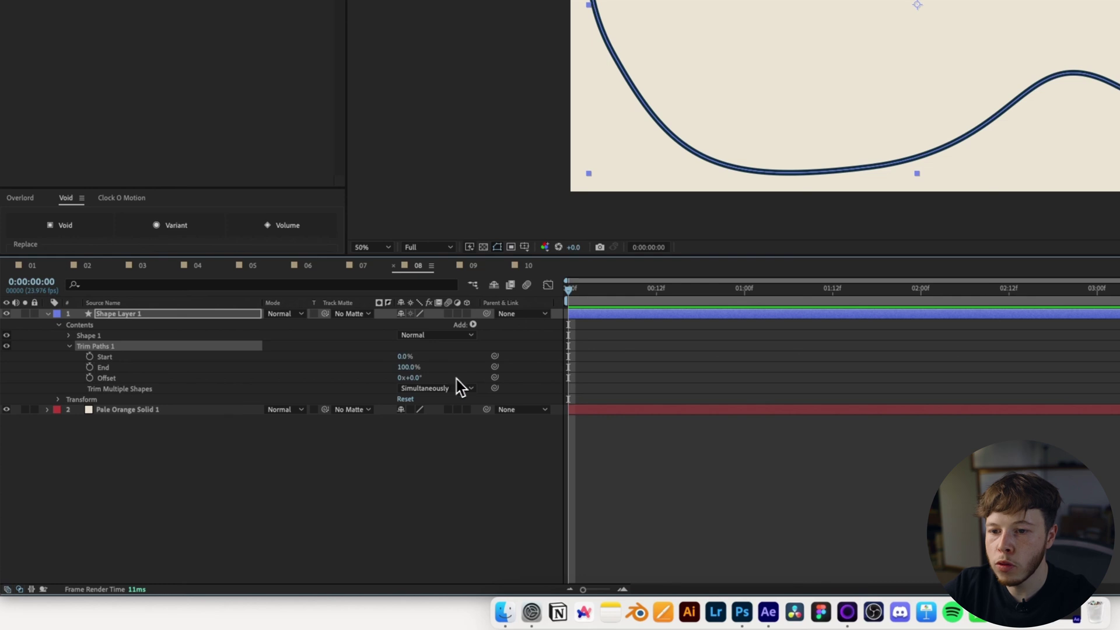
- Keyframe the Trim Paths End value from 0% at the first frame to 100% at 0:00:01:12
left_click_drag(409, 367, 92, 383)
left_click(89, 367)
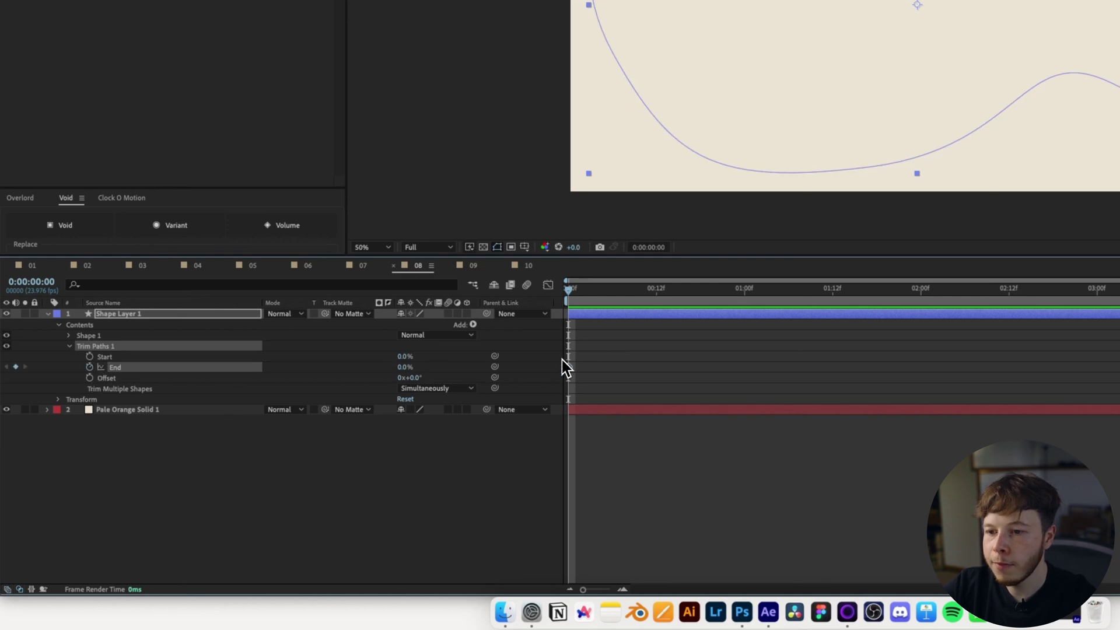
left_click_drag(589, 290, 833, 292)
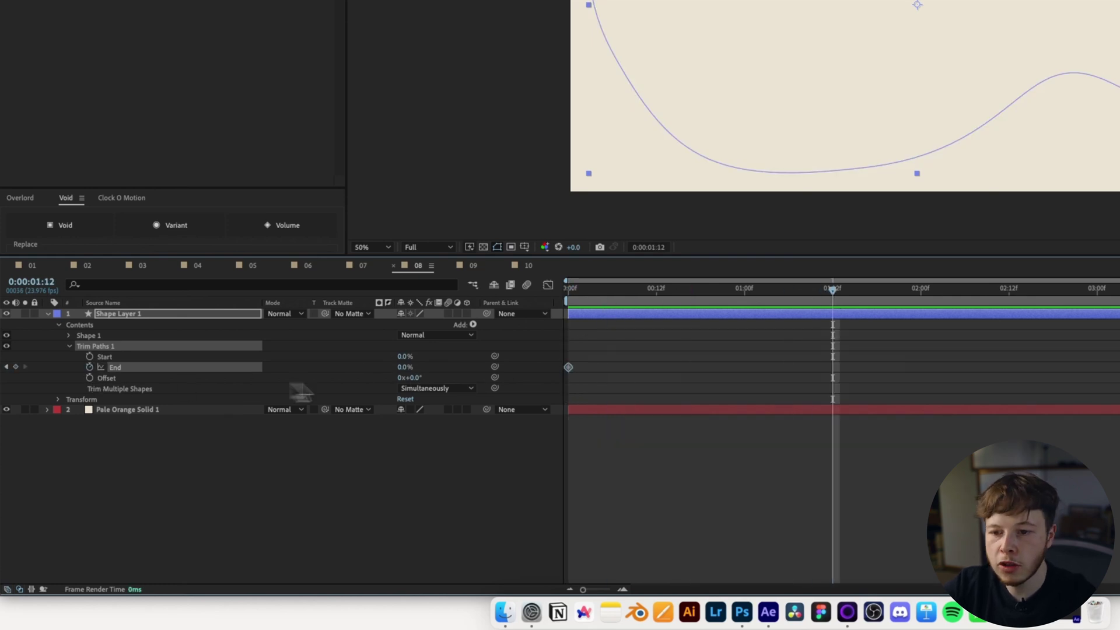
left_click(397, 367)
type("100")
key("Return")
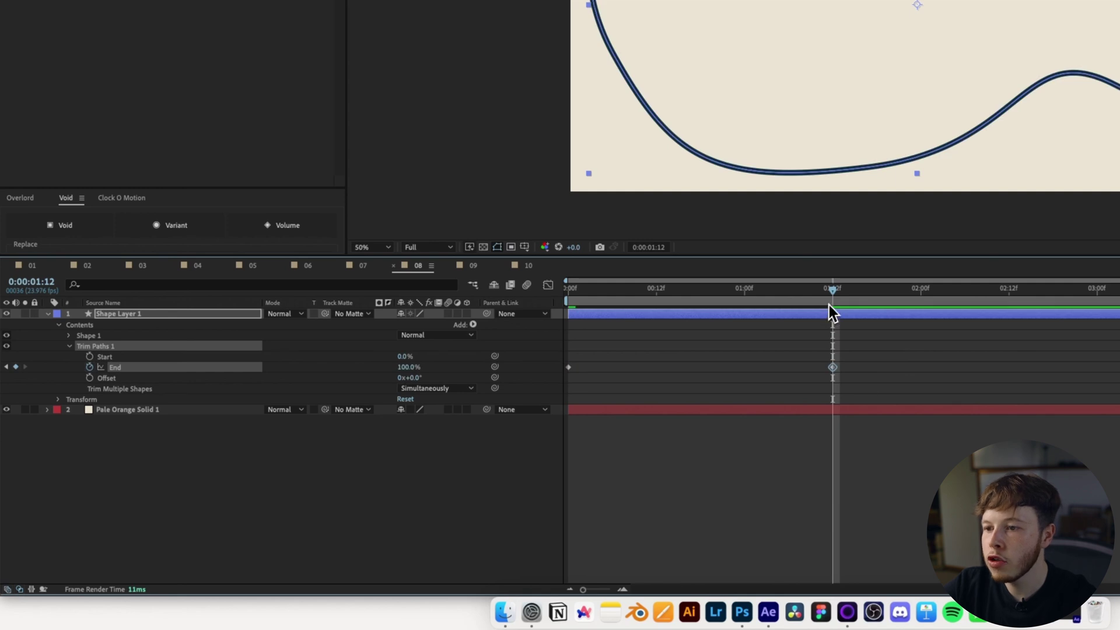
- Keyframe the Trim Paths Start value from 0% at 0:00:01:07 to 100% at 0:00:03:05 and scrub through the animation
left_click_drag(831, 296, 797, 297)
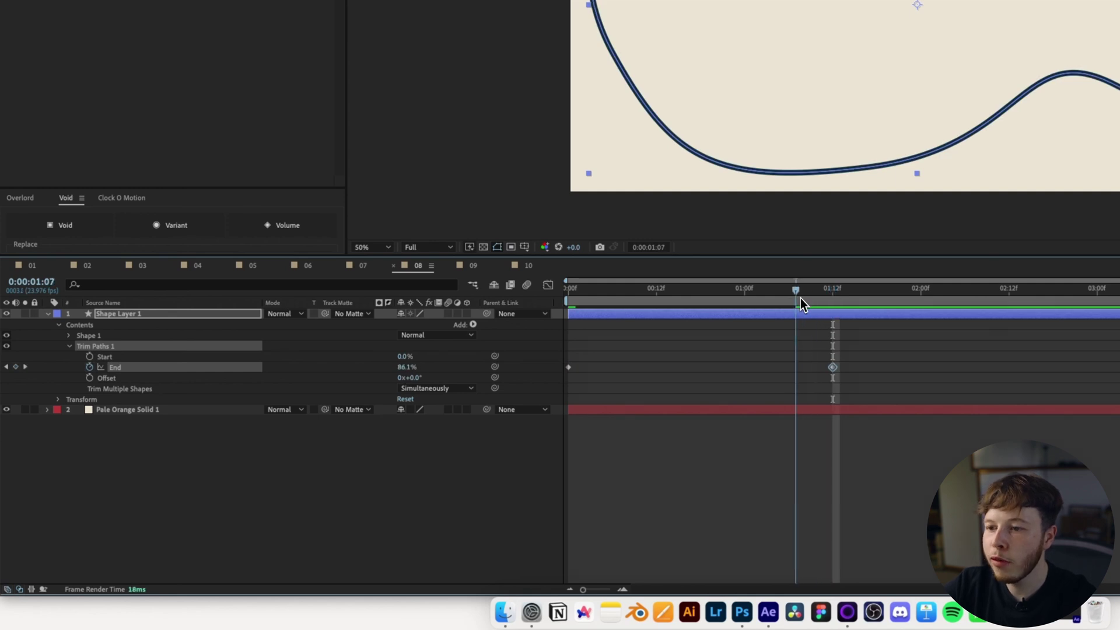
left_click(90, 356)
left_click_drag(840, 299, 1119, 309)
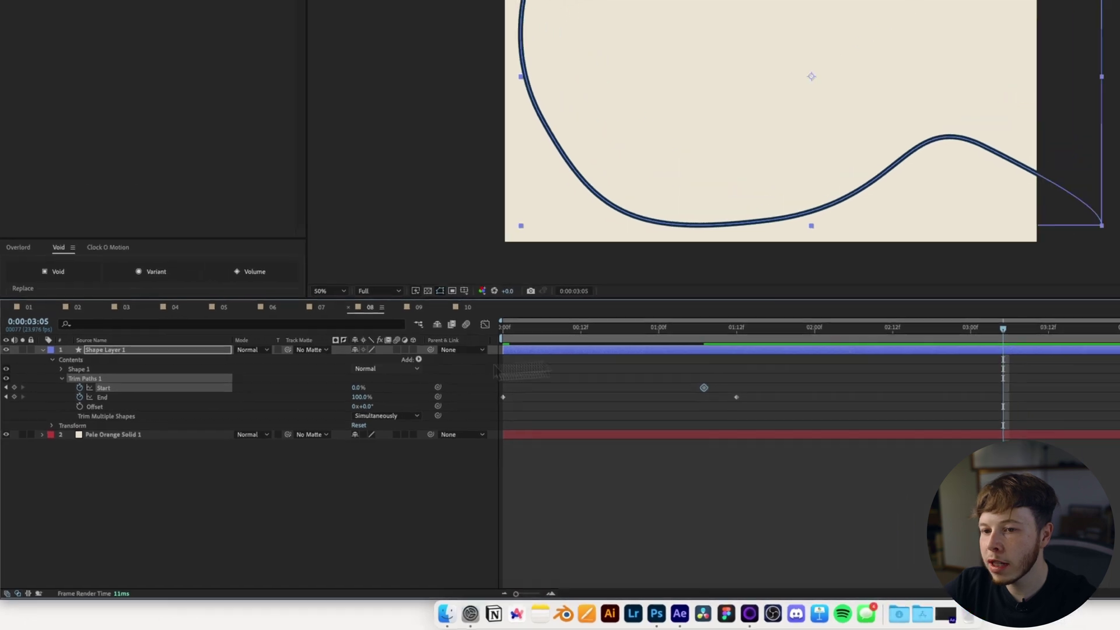
left_click_drag(360, 388, 791, 389)
left_click_drag(707, 334, 582, 335)
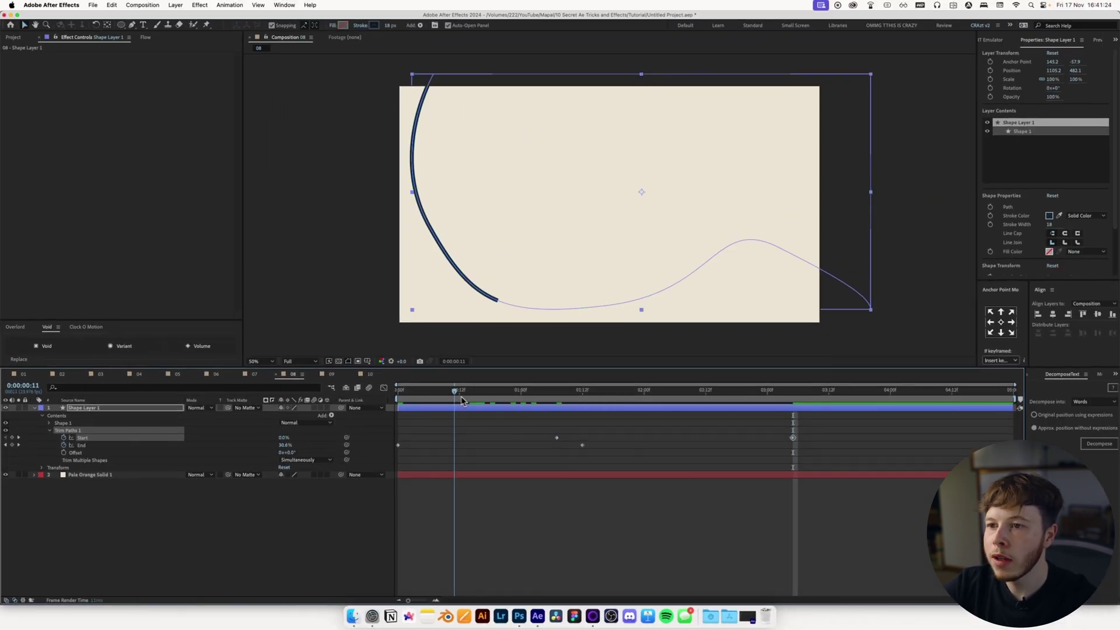
mouse_move(462, 400)
left_mouse_down()
mouse_move(439, 400)
mouse_move(835, 401)
left_mouse_up()
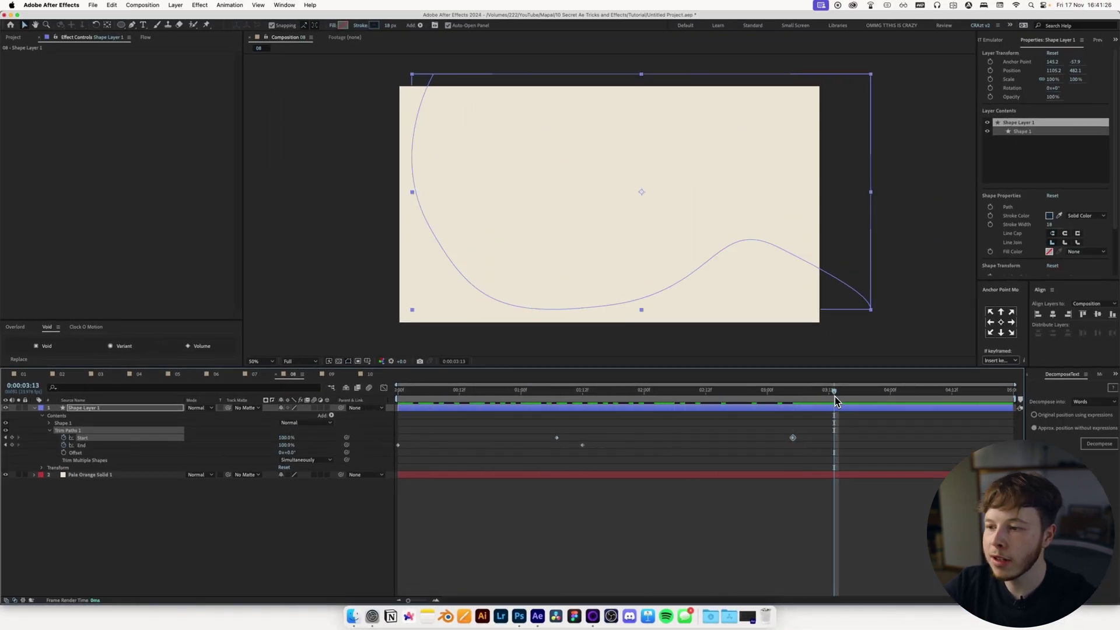
- At 0:00:01:06, set the Wave amount of Stroke 1 in Shape 1 to 76%
left_click(50, 430)
left_click(49, 423)
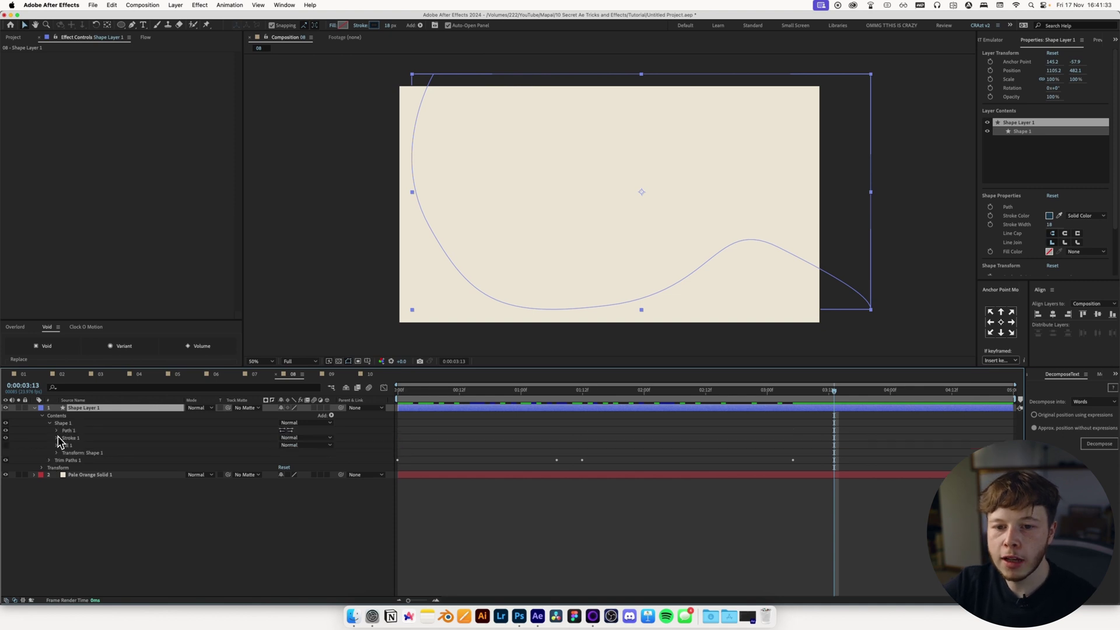
left_click(57, 438)
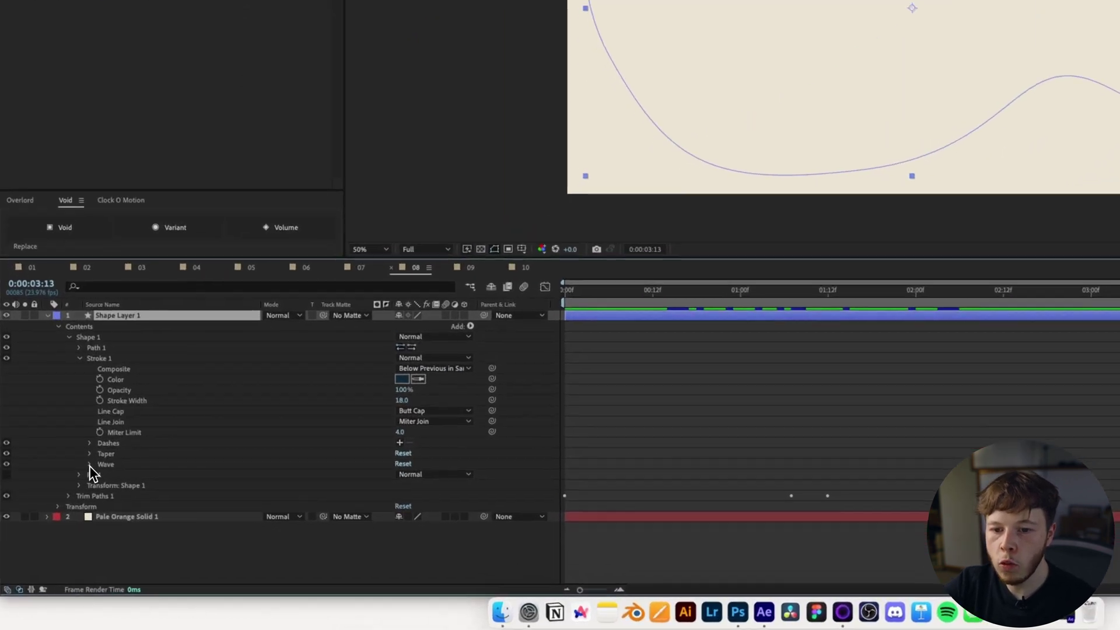
left_click(64, 511)
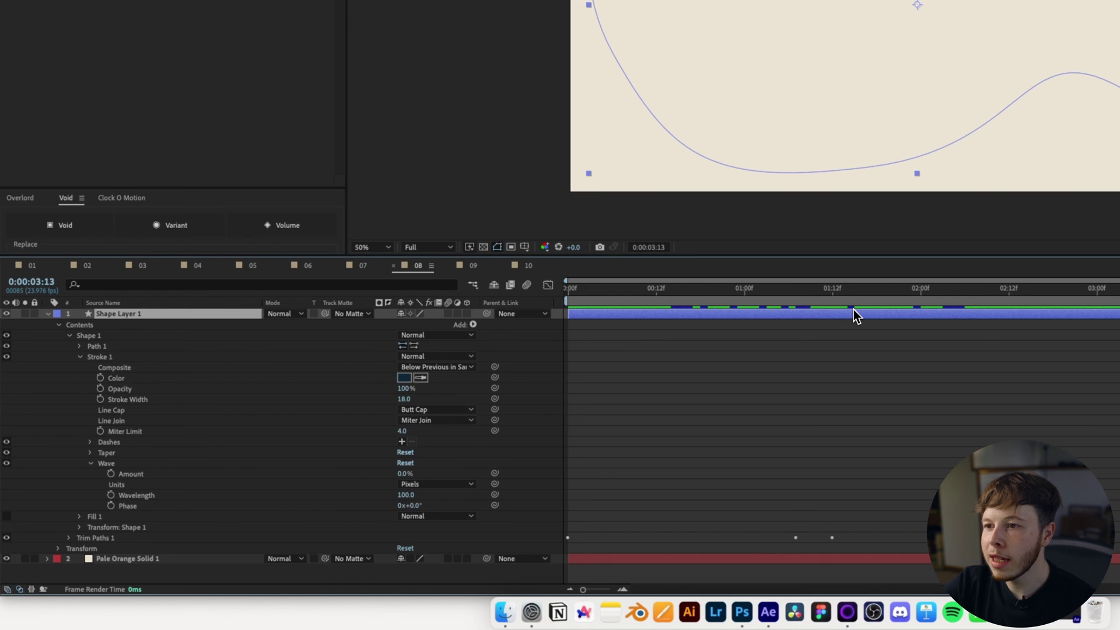
mouse_move(796, 291)
left_mouse_down()
mouse_move(803, 312)
mouse_move(785, 314)
left_mouse_up()
left_click(869, 440)
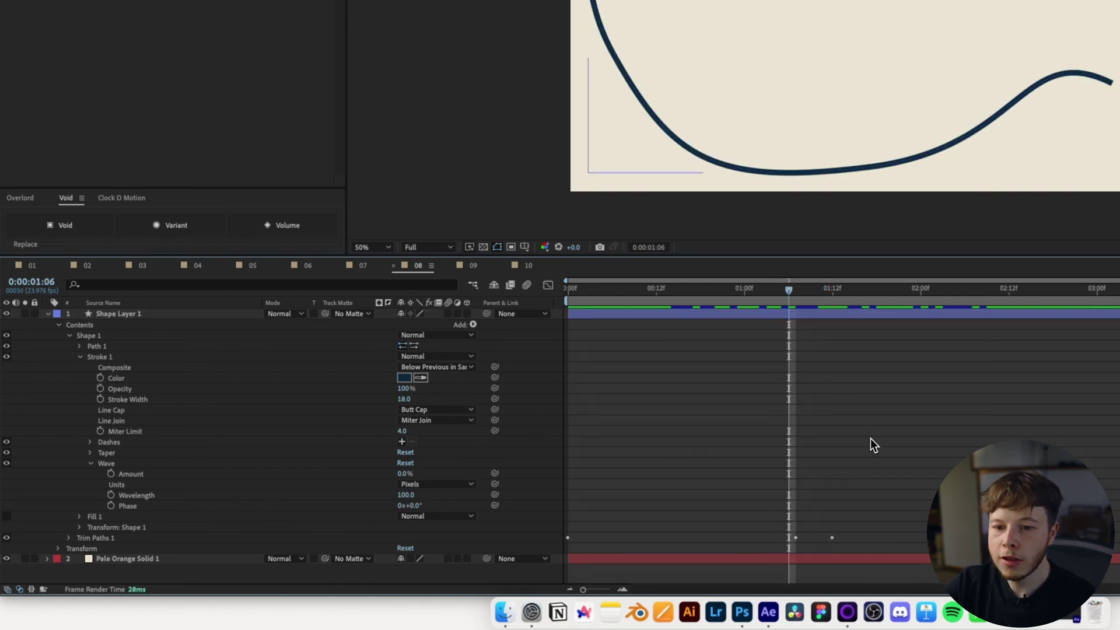
left_click_drag(406, 474, 450, 477)
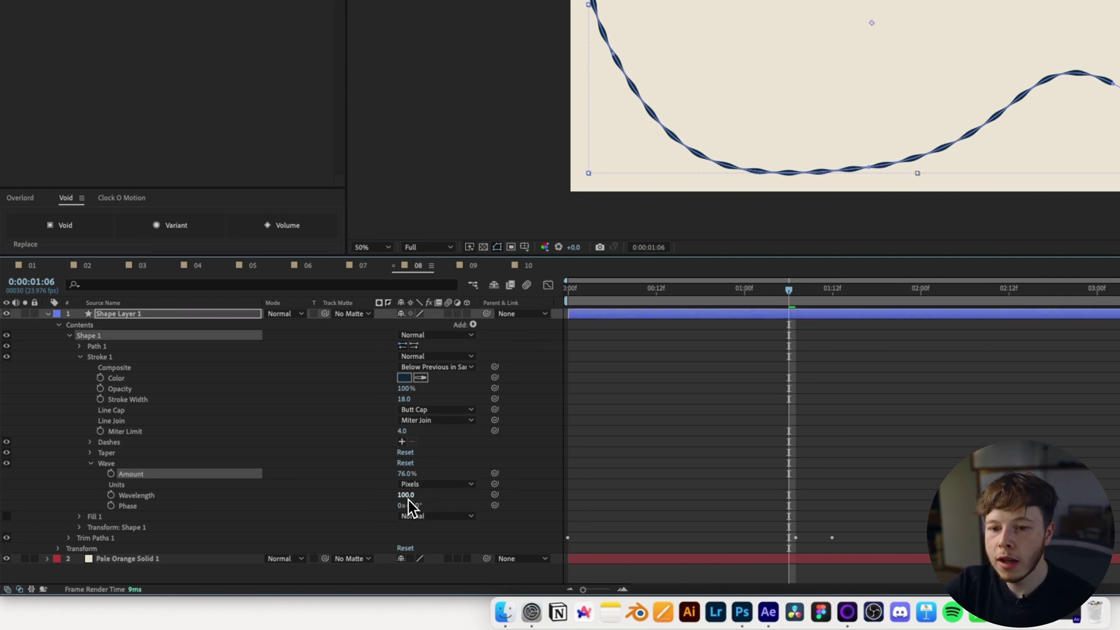
- Set the stroke's Wave wavelength to 613 and its amount to 74%
mouse_move(409, 499)
left_mouse_down()
mouse_move(594, 498)
mouse_move(701, 481)
left_mouse_up()
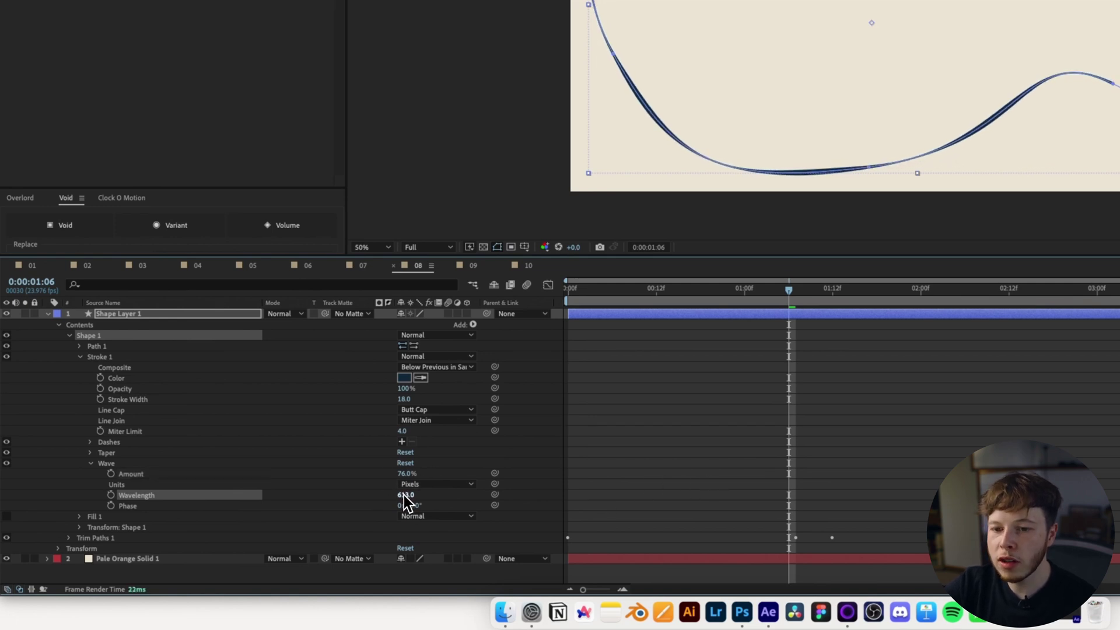
left_click_drag(408, 473, 439, 472)
left_click(726, 423)
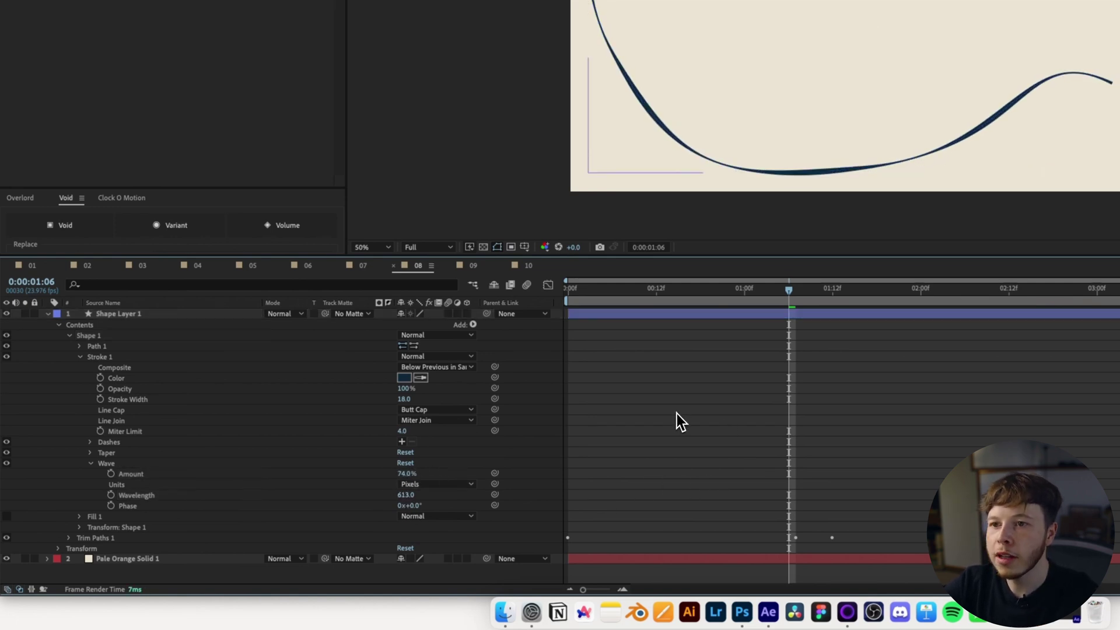
- Try a Taper Start Length of about 46% on Stroke 1 and undo it
left_click(89, 454)
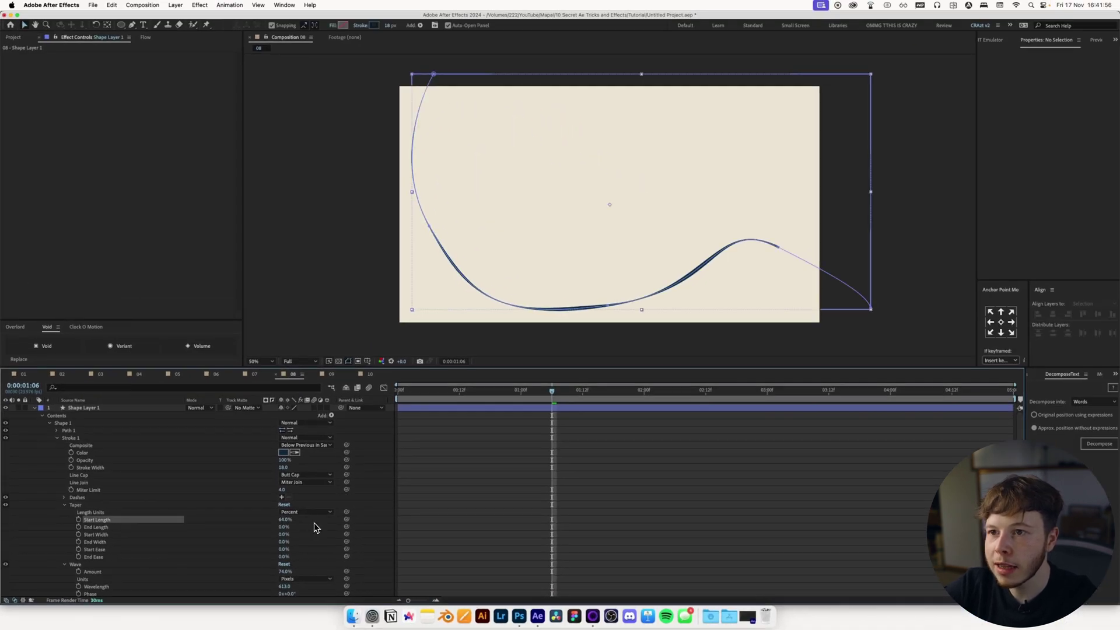
left_click_drag(315, 528, 310, 525)
left_click(474, 523)
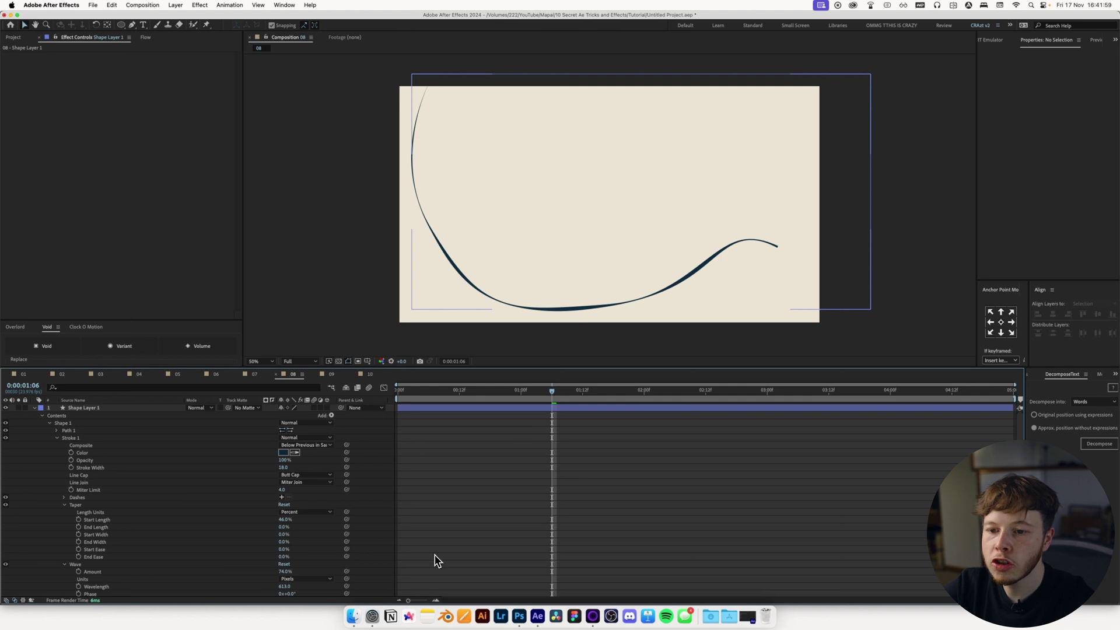
key("super+z")
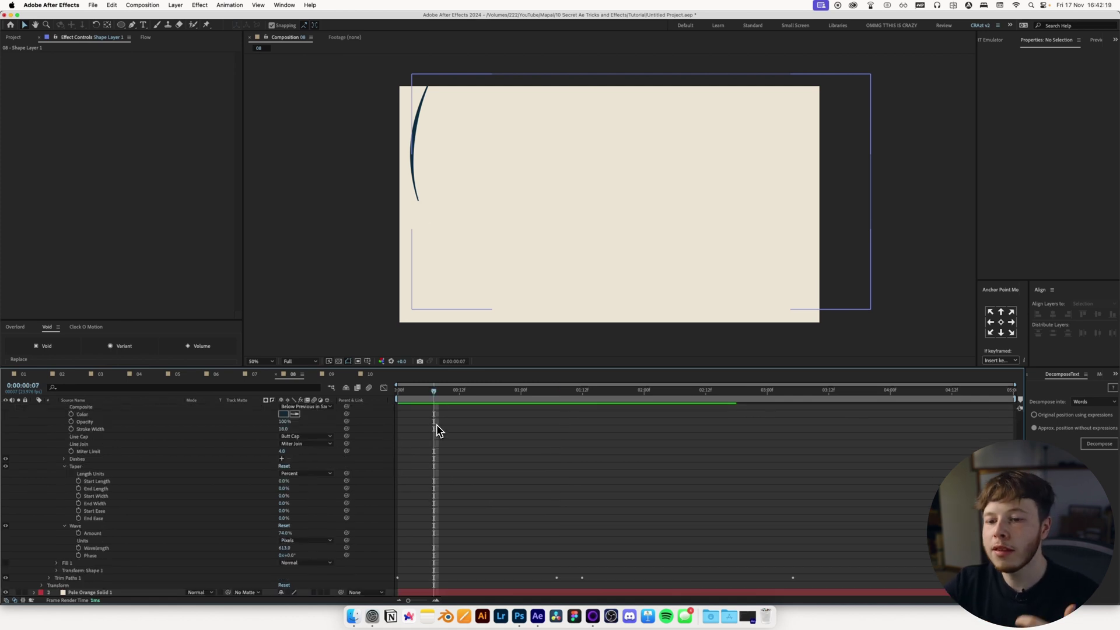
- Keyframe the stroke's Wave Phase at 0° on the first frame and go to 0:00:03:05
left_click_drag(430, 397, 396, 400)
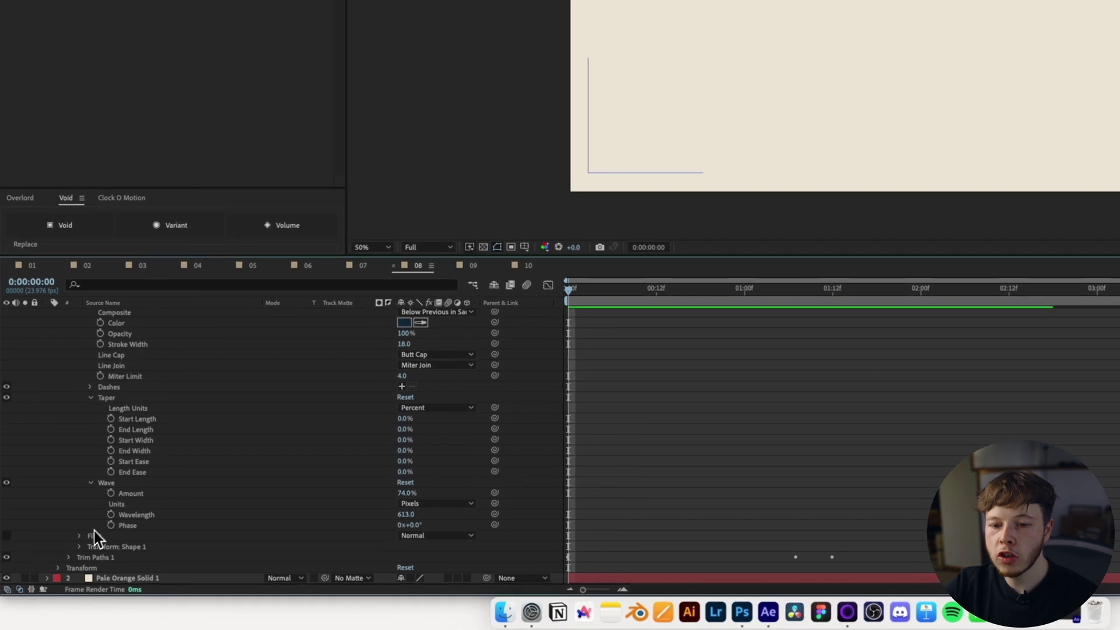
left_click(91, 544)
left_click(536, 358)
left_click_drag(664, 305, 1119, 305)
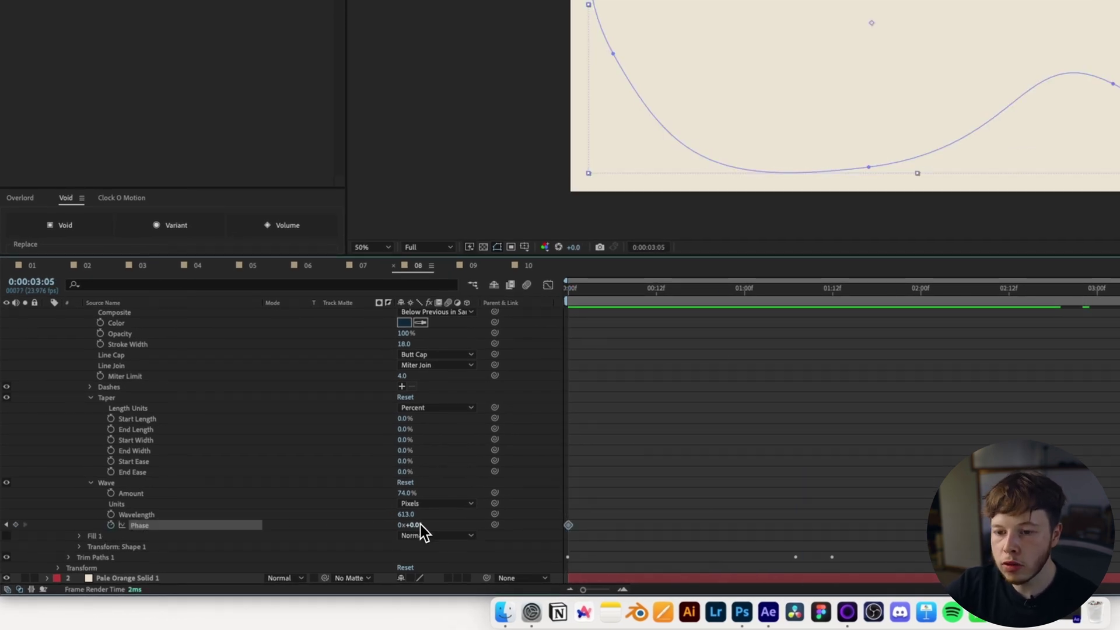
- Try a positive Wave Phase keyframe at 0:00:03:05, preview the animation, and undo the keyframe
left_click_drag(401, 526, 407, 528)
mouse_move(674, 290)
left_mouse_down()
mouse_move(628, 291)
mouse_move(696, 291)
left_mouse_up()
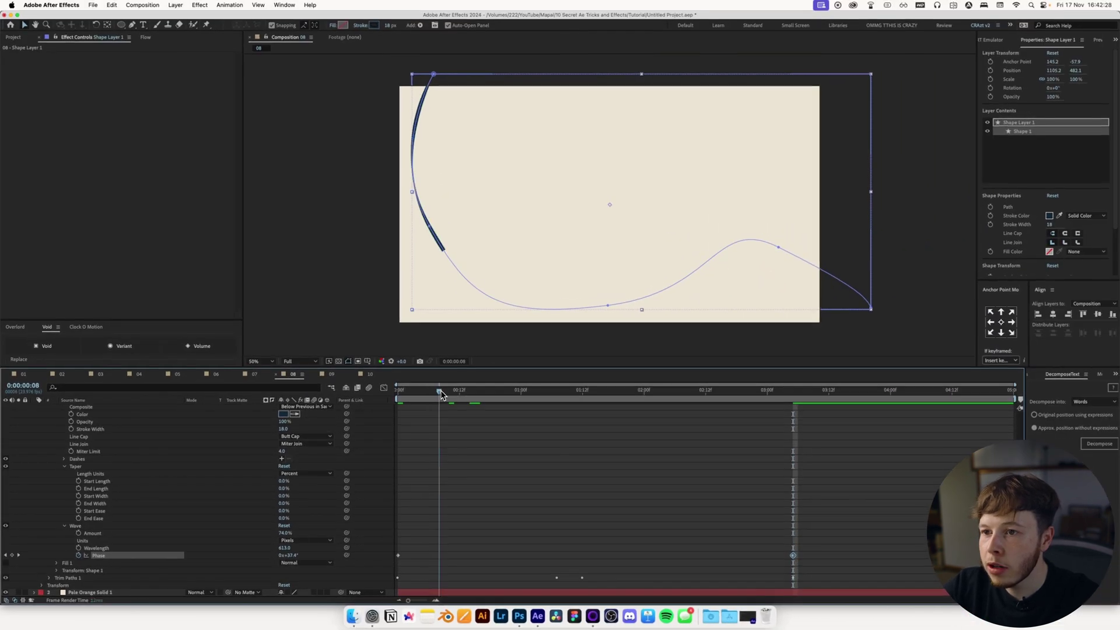
mouse_move(489, 394)
left_mouse_down()
mouse_move(725, 402)
mouse_move(480, 420)
mouse_move(403, 411)
left_mouse_up()
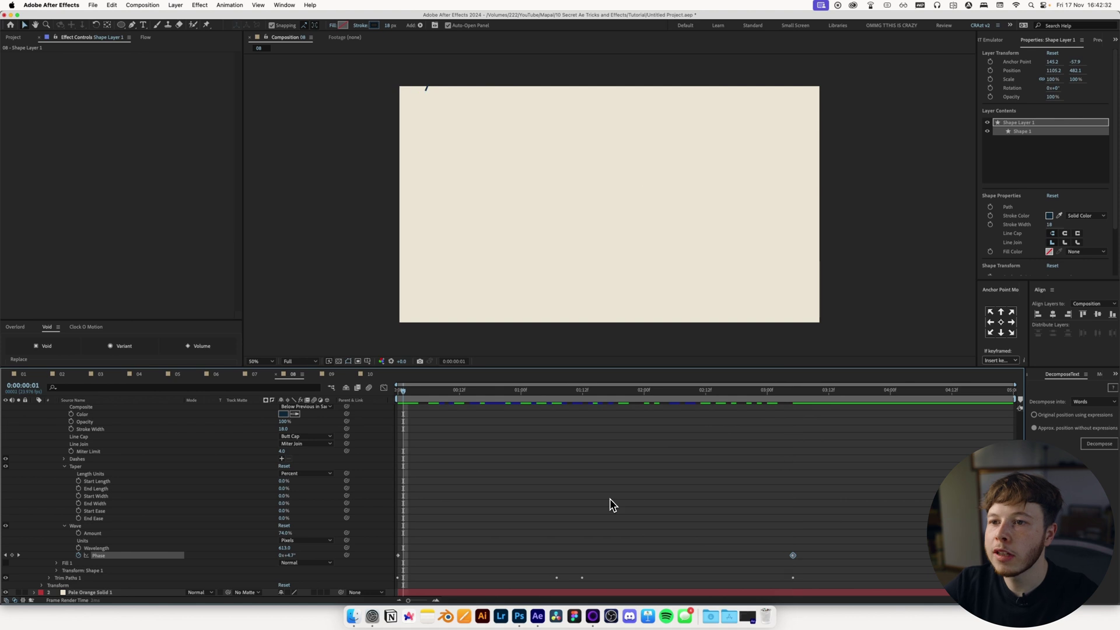
key("space")
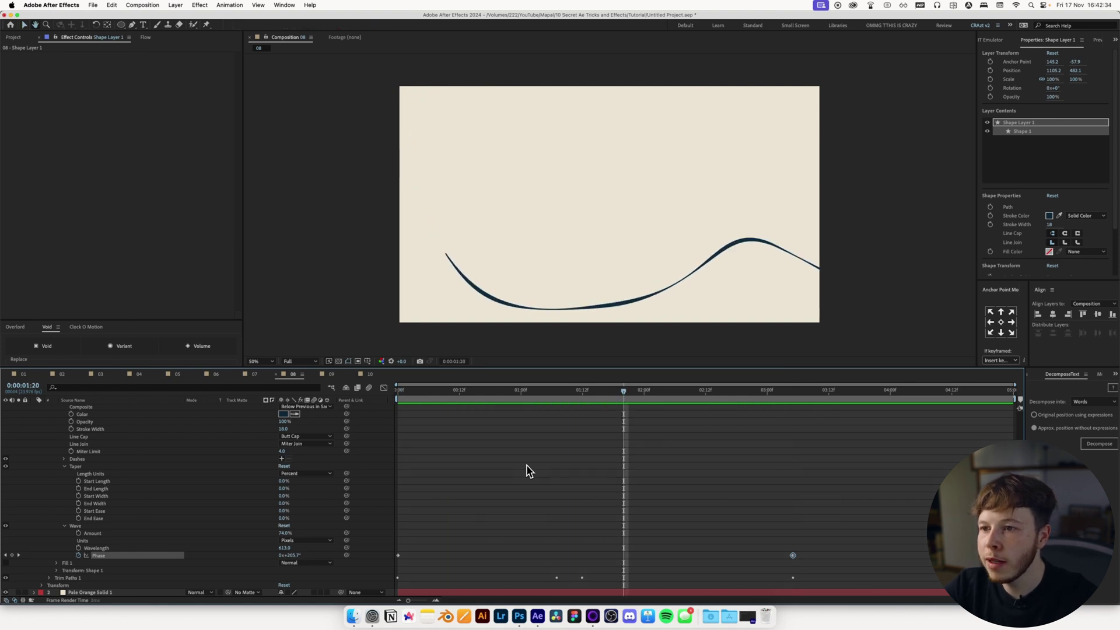
key("super+z")
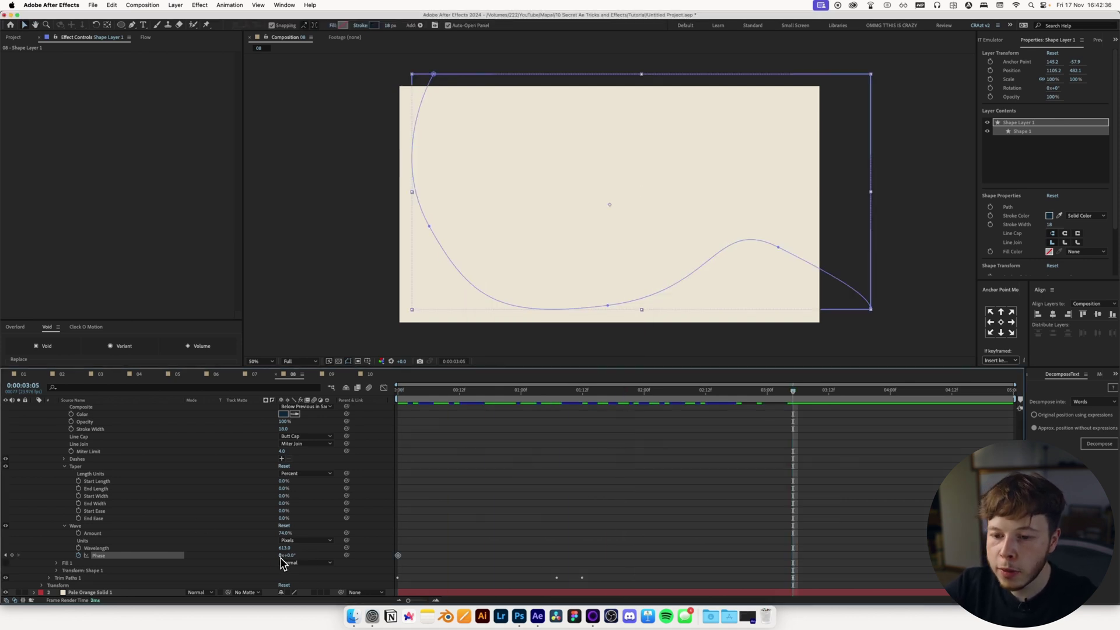
- Set the Wave Phase to -1x+0.0° at 0:00:03:05, review the motion, and show only the layer's keyframed properties
left_click(319, 559)
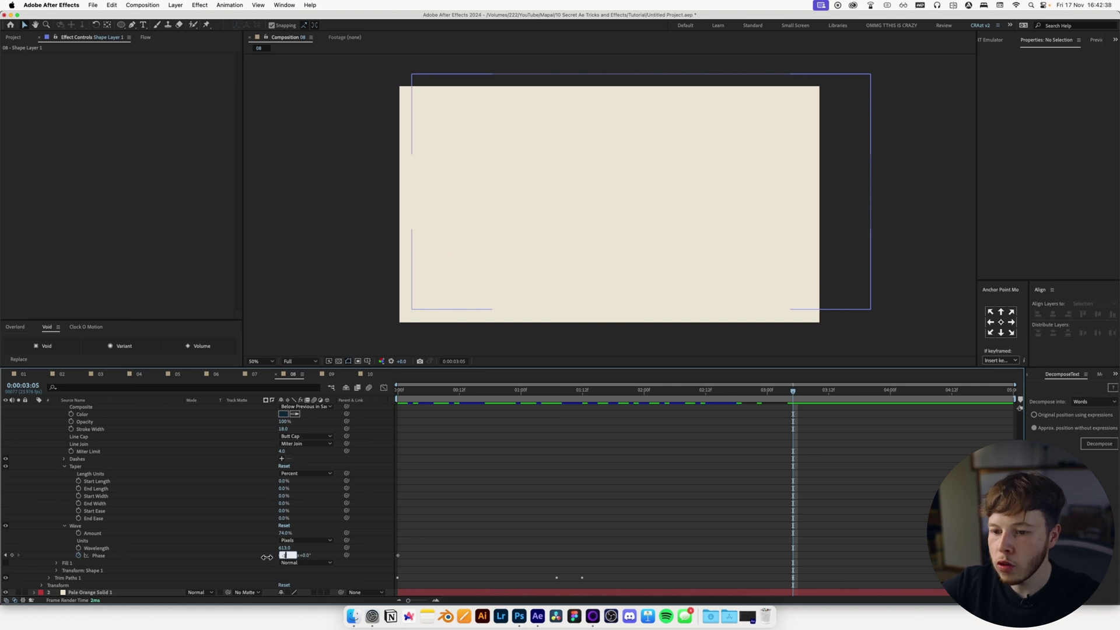
key("Return")
left_click_drag(546, 392, 397, 392)
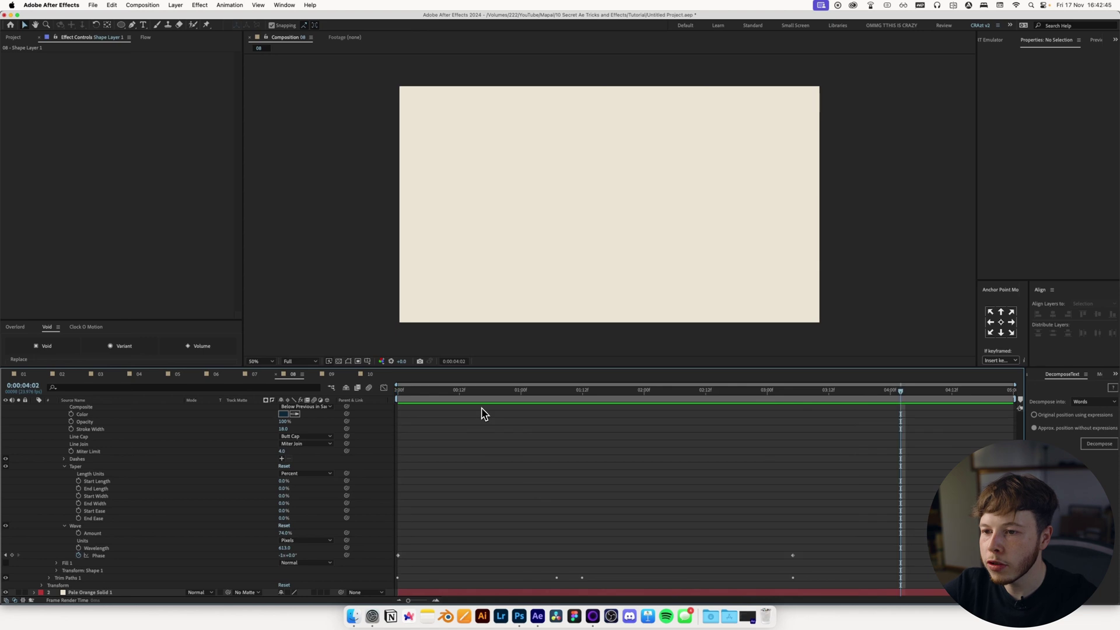
key("u")
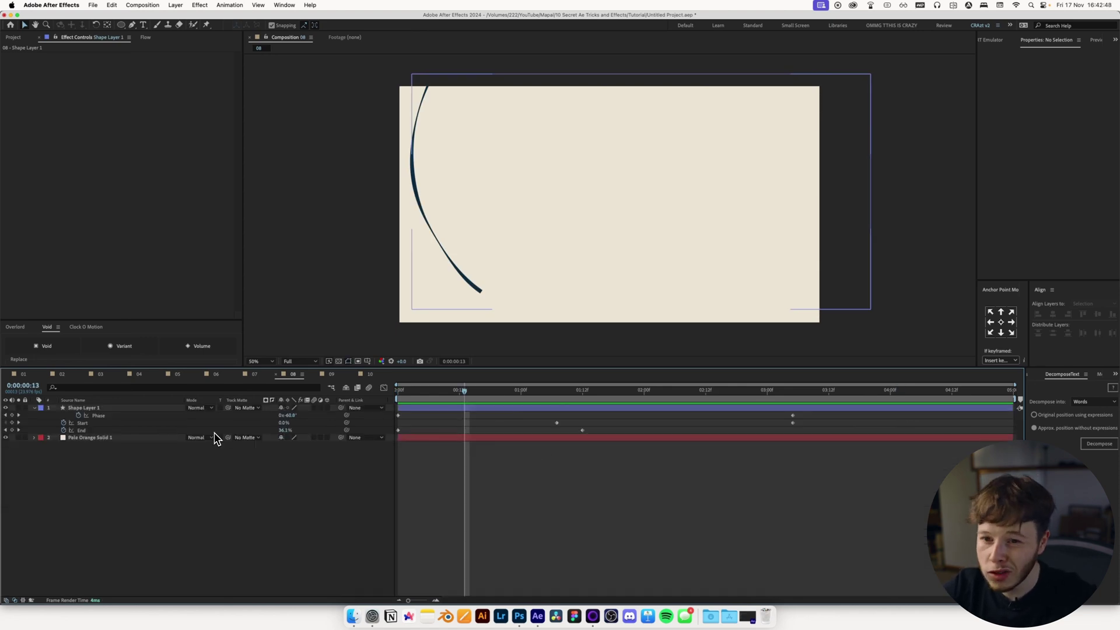
- Change the blending mode of Shape Layer 1 to Dissolve and inspect the stroke's edge at 200% magnification
left_click(118, 409)
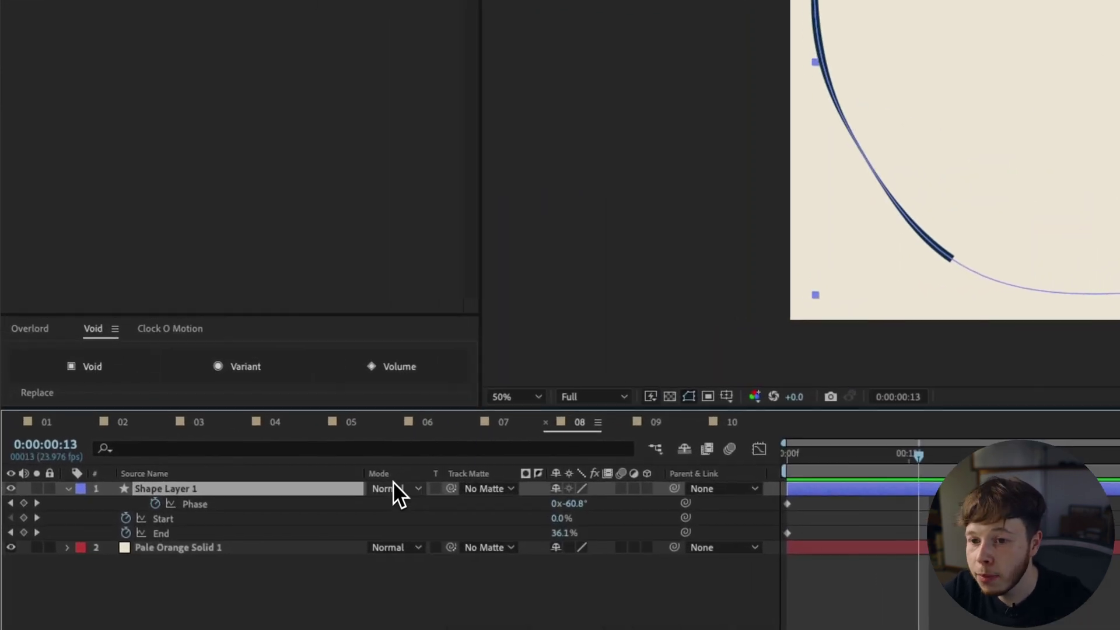
left_click(196, 408)
left_click(399, 105)
left_click(699, 140)
scroll(848, 151, "up", 1)
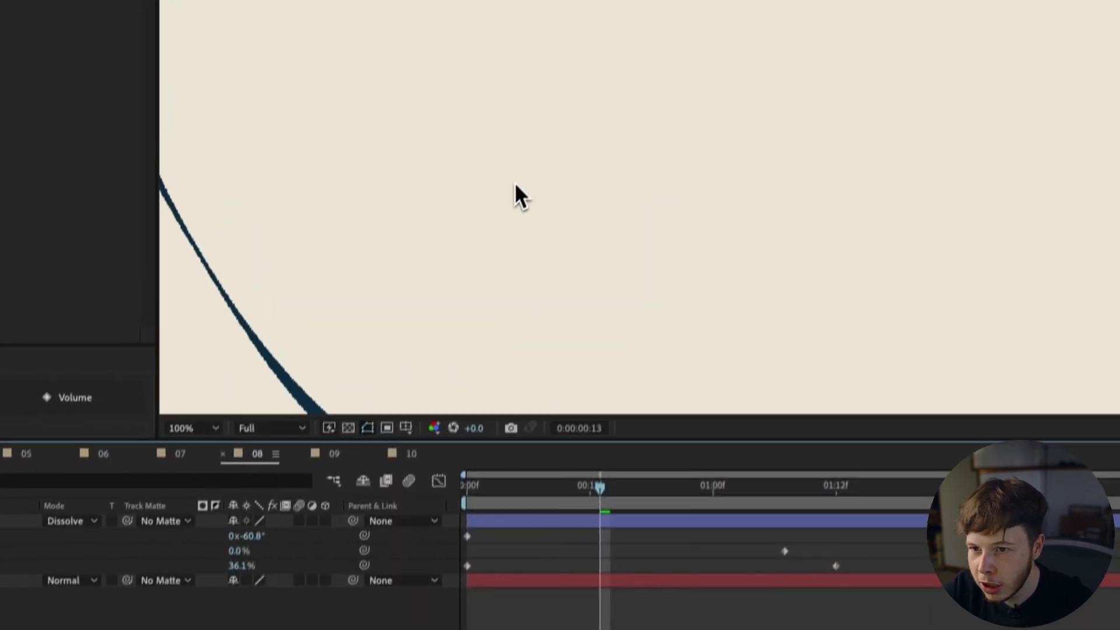
left_click_drag(557, 199, 917, 94)
scroll(689, 216, "up", 1)
left_click_drag(352, 300, 670, 169)
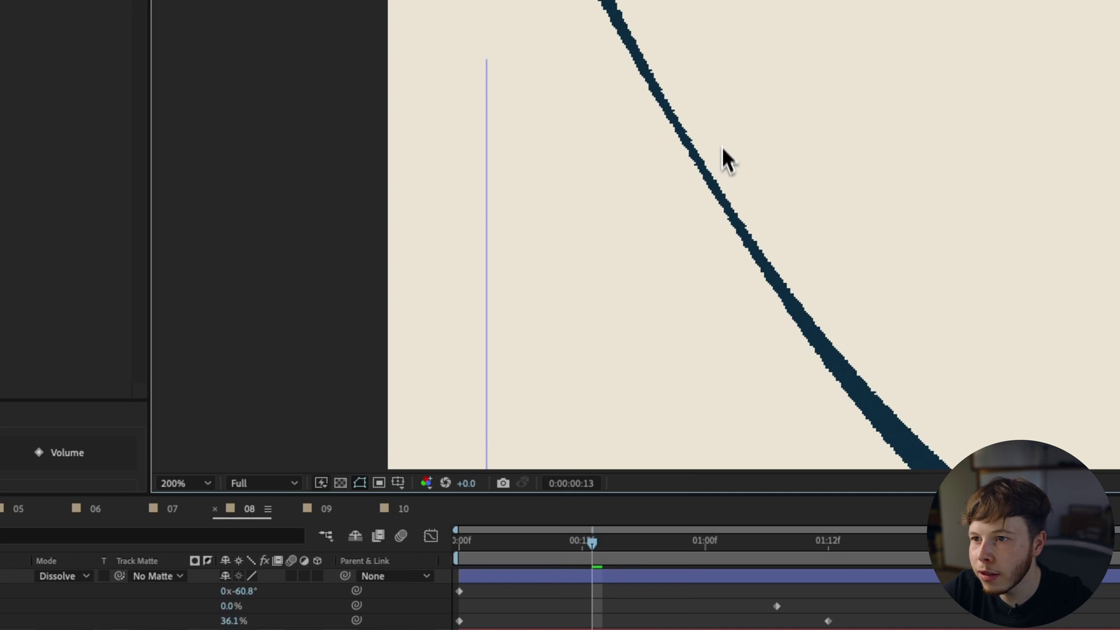
- Apply Fast Box Blur to Shape Layer 1, increase its Blur Radius to scatter the stroke, and fit the composition to the viewer
left_click(273, 538)
key("ctrl+space")
type("fa")
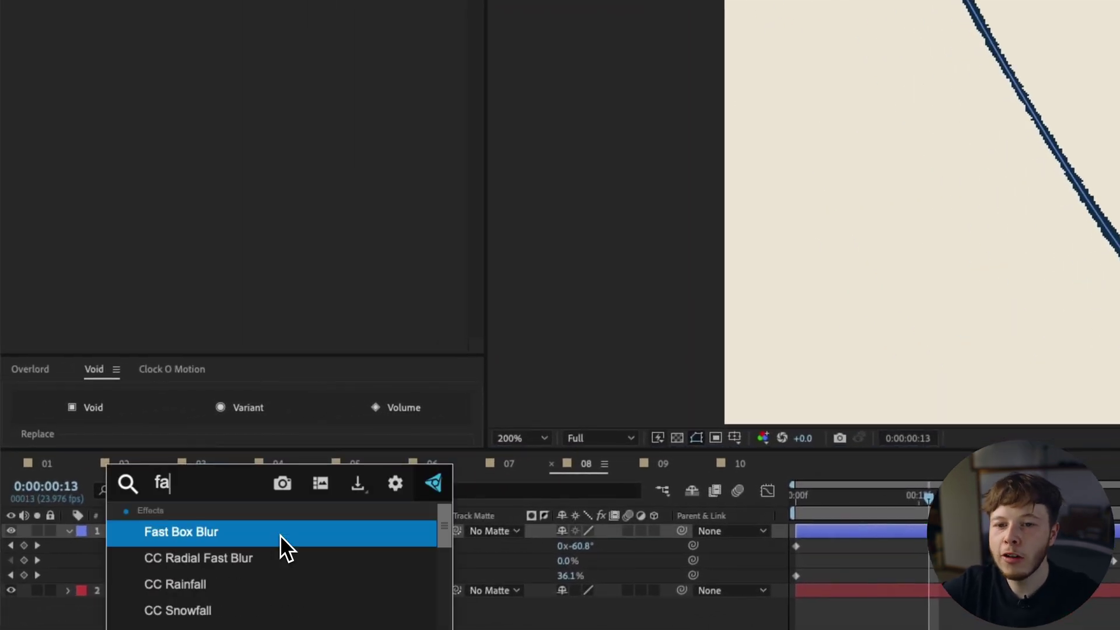
left_click(280, 534)
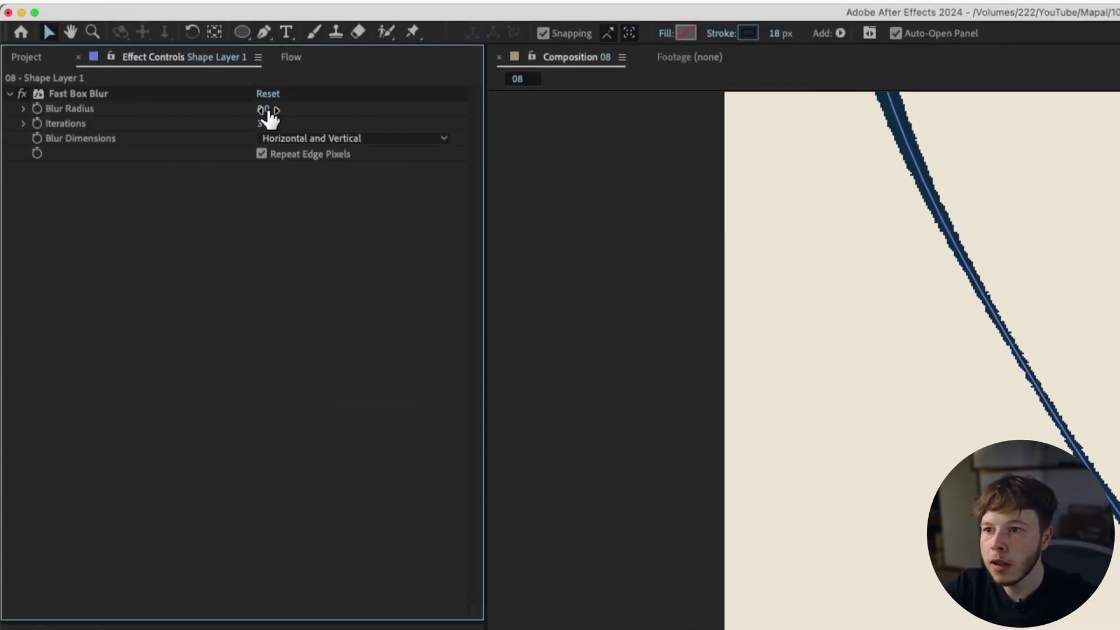
left_click_drag(266, 111, 272, 121)
left_click(378, 433)
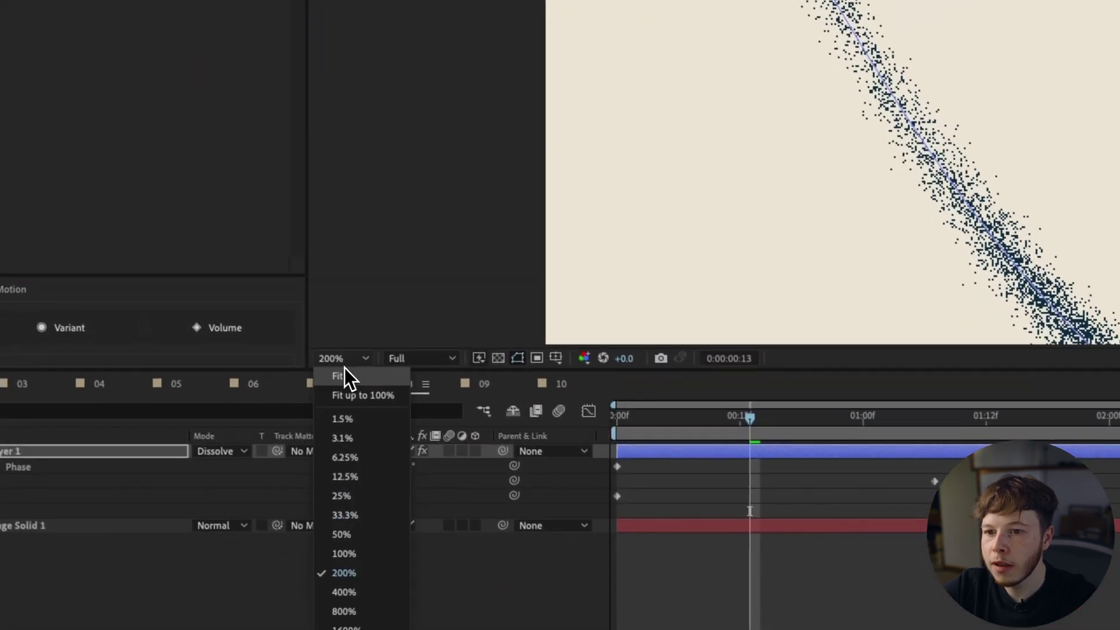
left_click(339, 376)
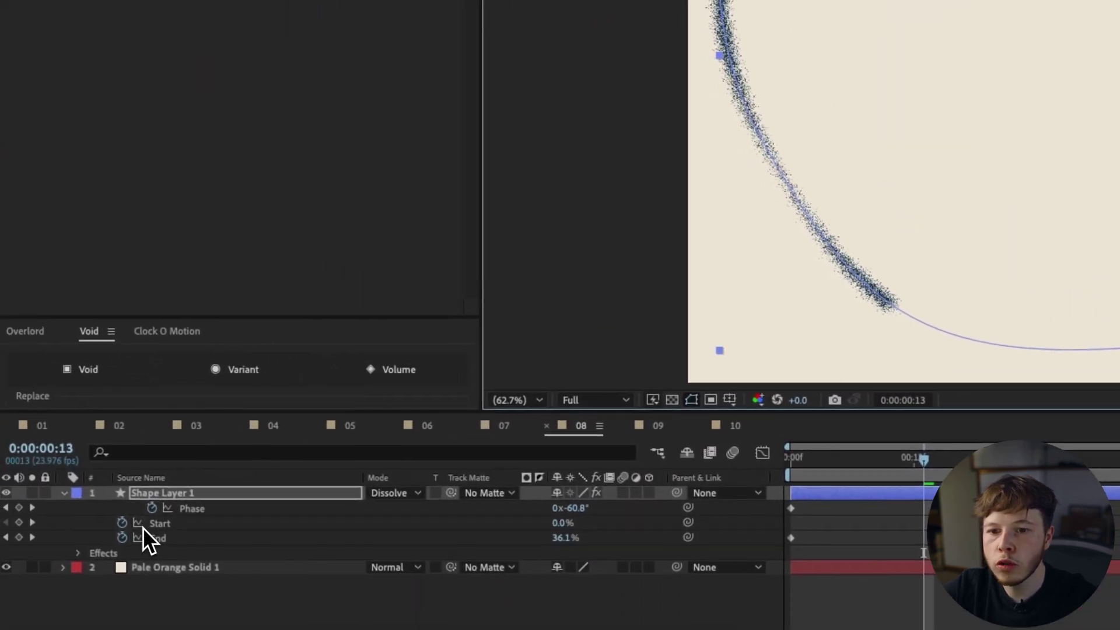
- Duplicate Shape Layer 1 and delete the Fast Box Blur effect from the copy
key("ctrl+d")
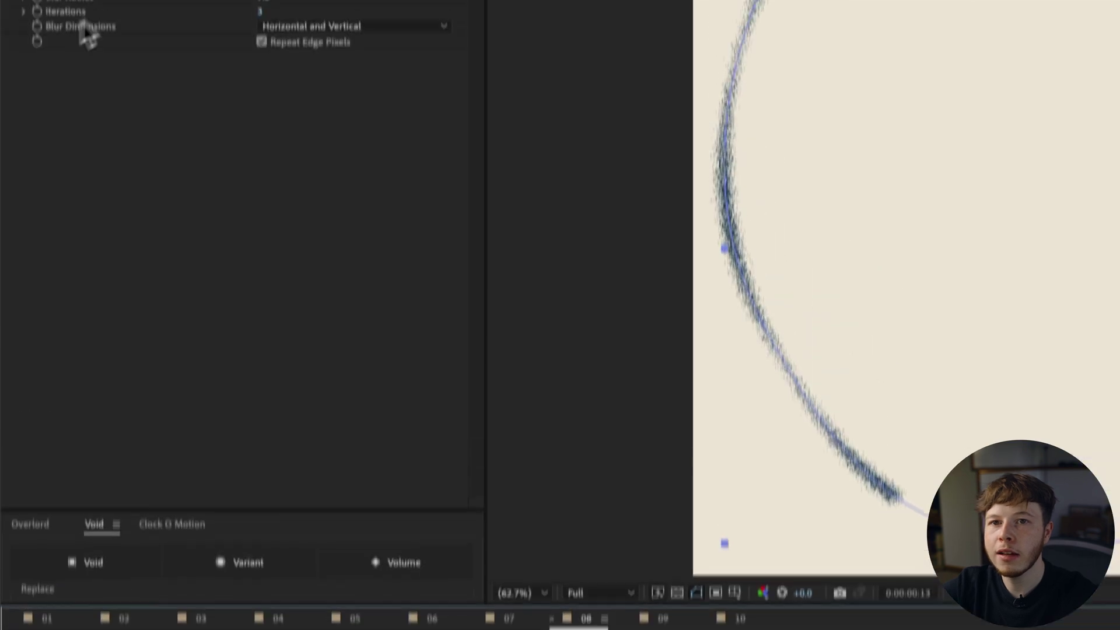
key("Delete")
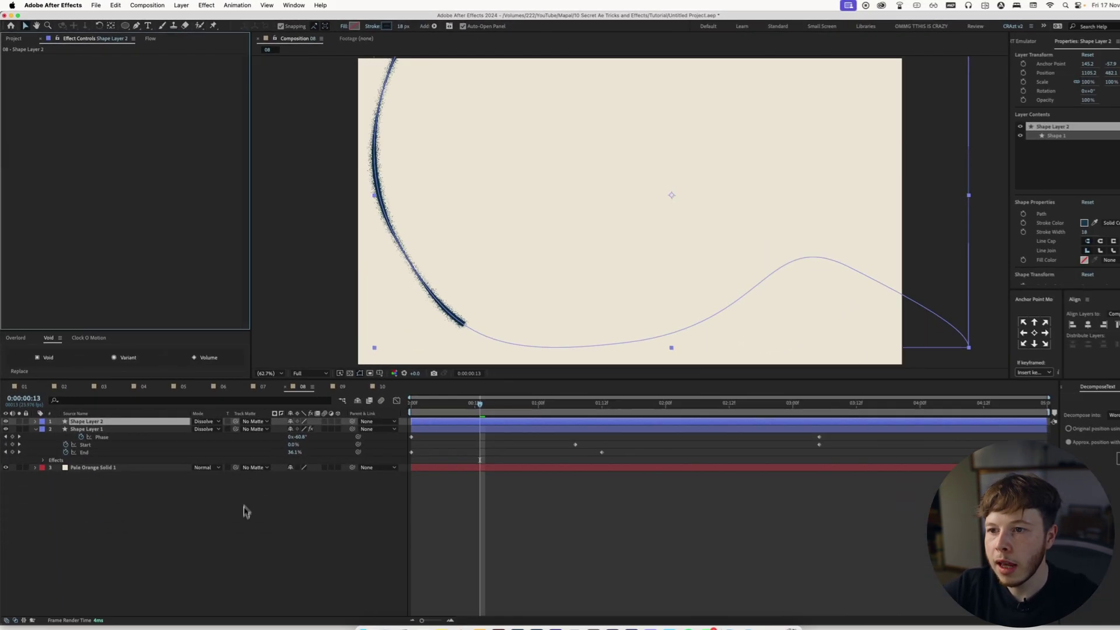
left_click(247, 512)
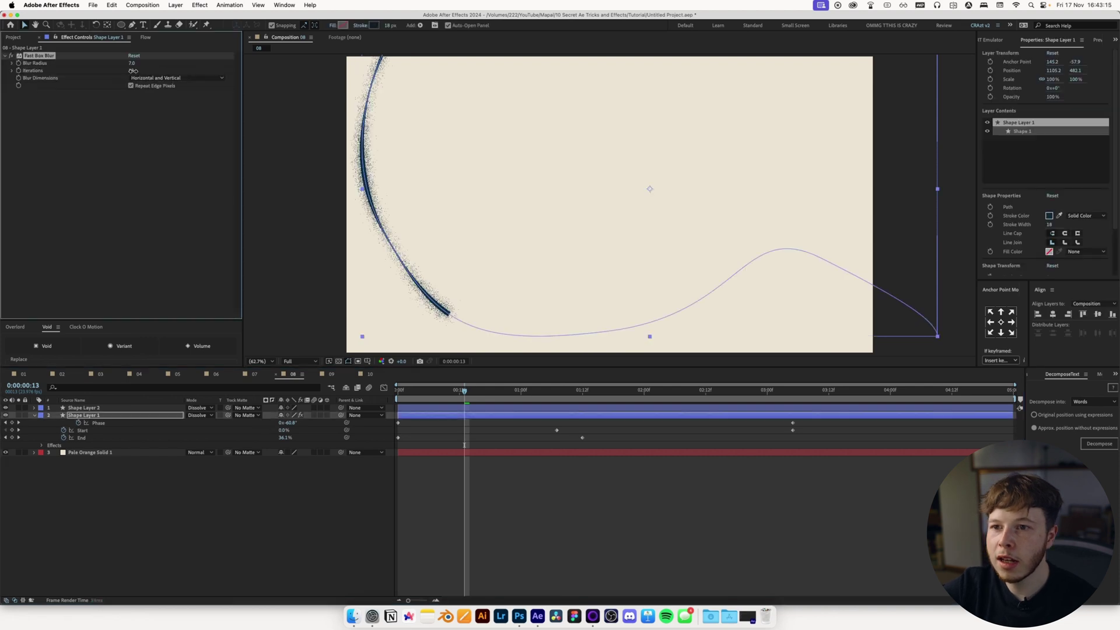
- Reduce the Blur Radius of the Fast Box Blur on Shape Layer 1 to tighten the grain around the stroke
left_click_drag(132, 63, 131, 64)
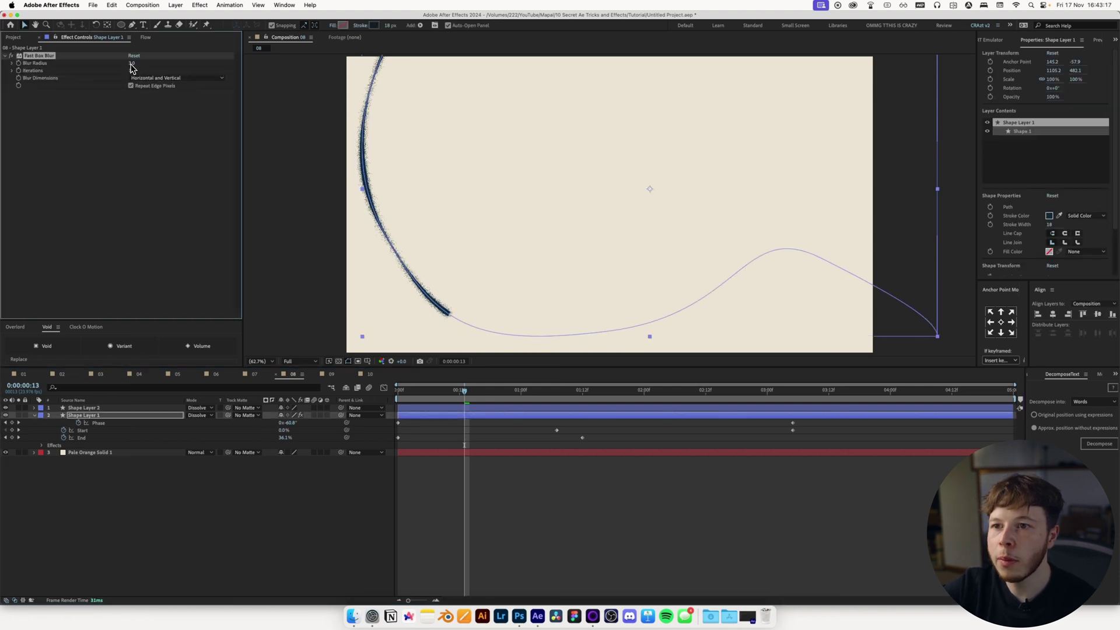
left_click(508, 512)
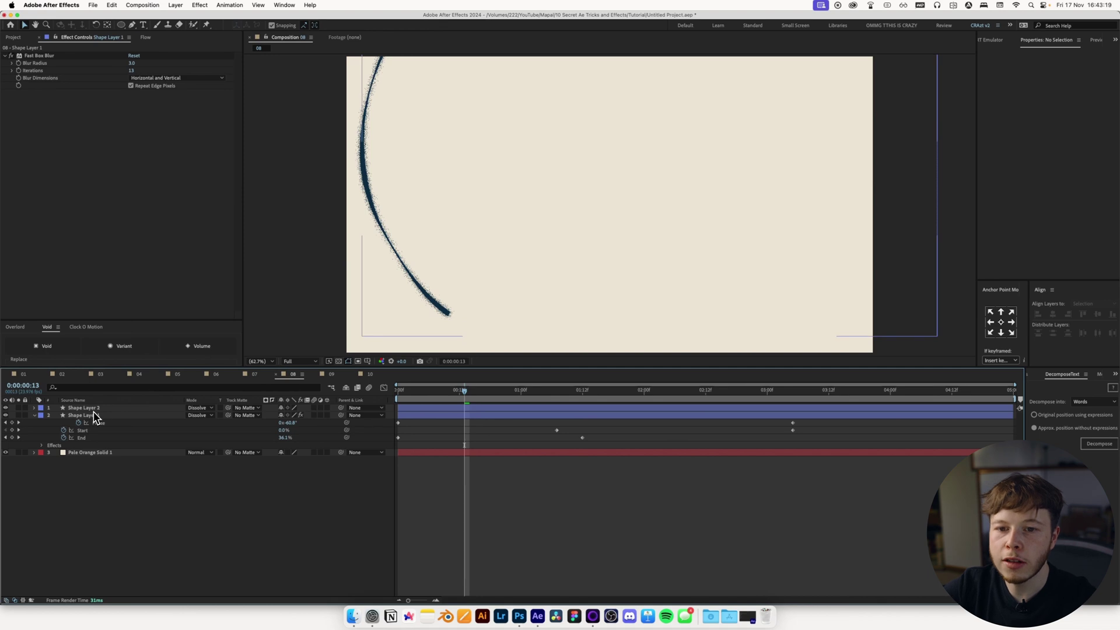
- Duplicate Shape Layer 2 and pick a different stroke color for the copy
left_click(93, 410)
key("super+d")
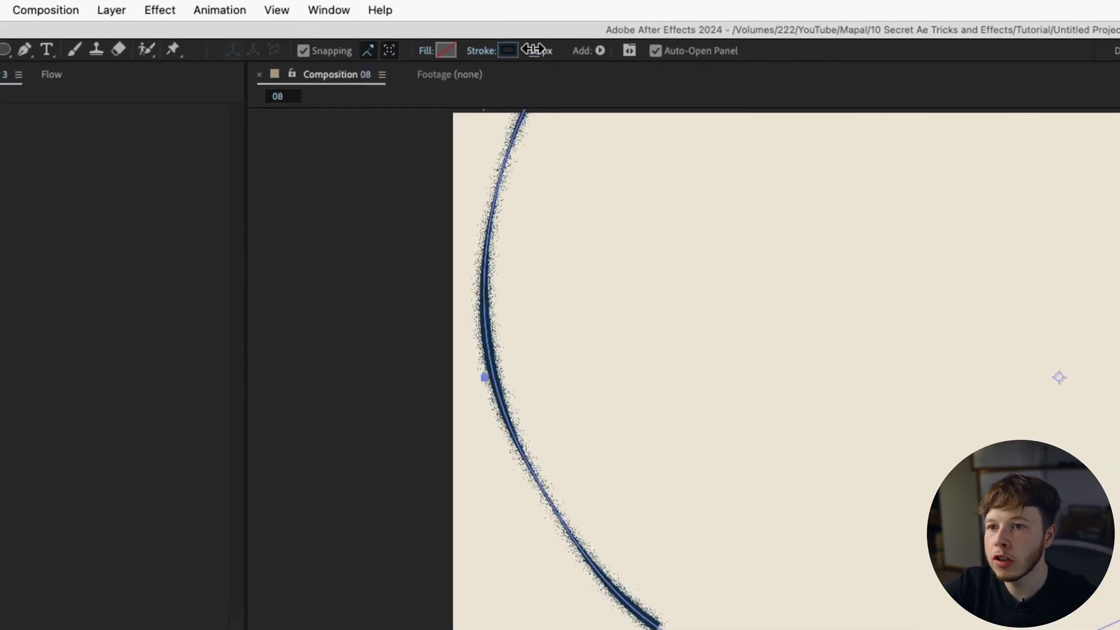
left_click(506, 55)
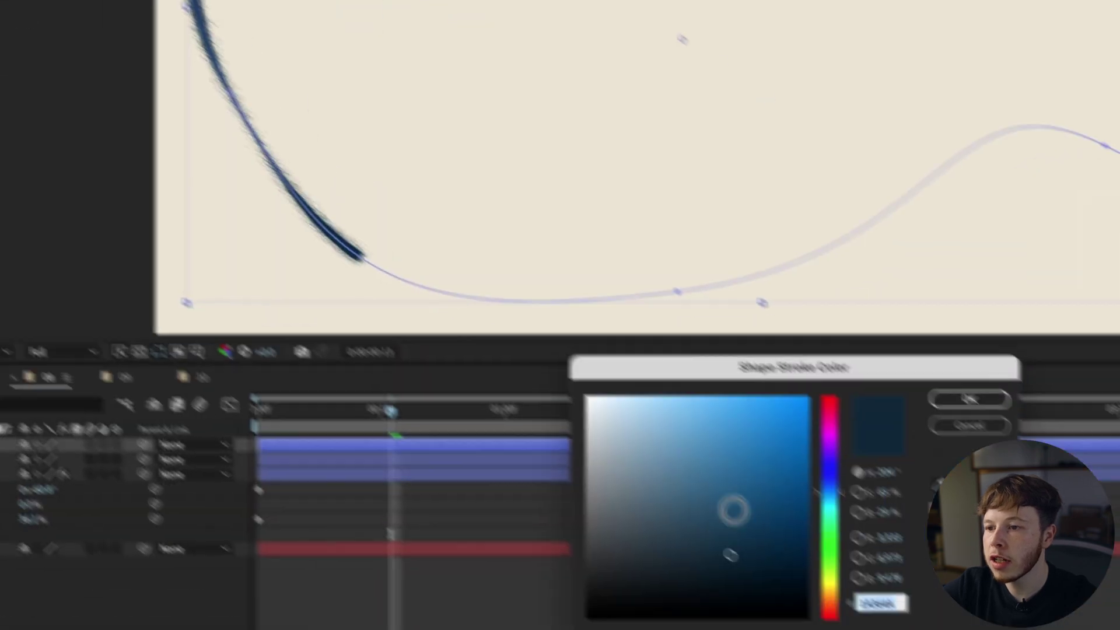
mouse_move(533, 388)
left_mouse_down()
mouse_move(487, 312)
mouse_move(460, 301)
left_mouse_up()
left_click(739, 267)
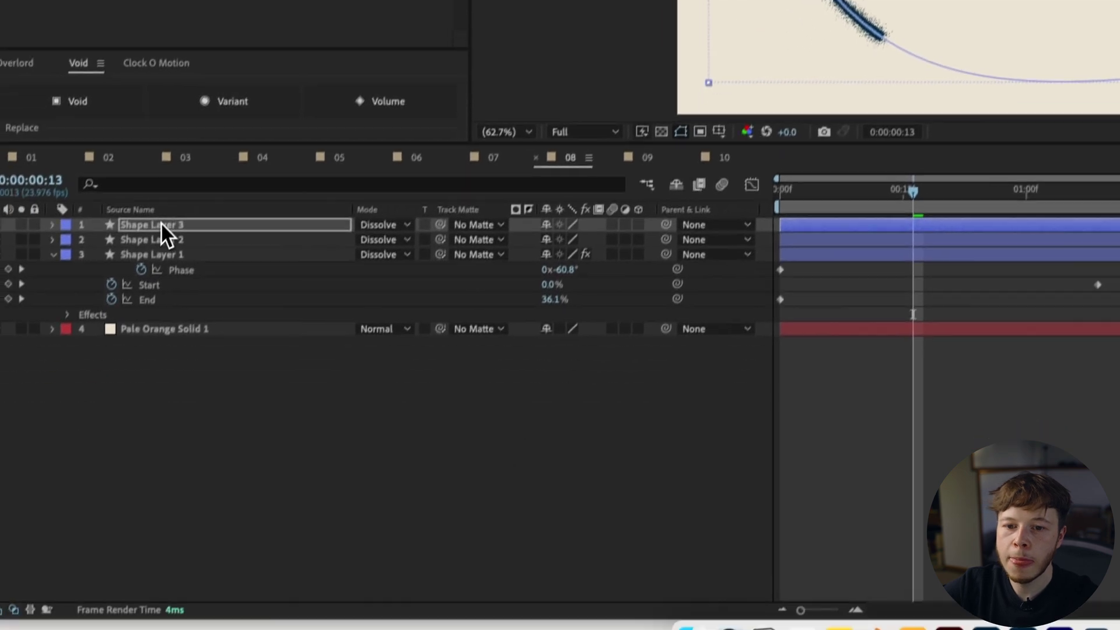
- Apply the Deep Glow effect to Shape Layer 3
key("ctrl+space")
type("dee")
key("Return")
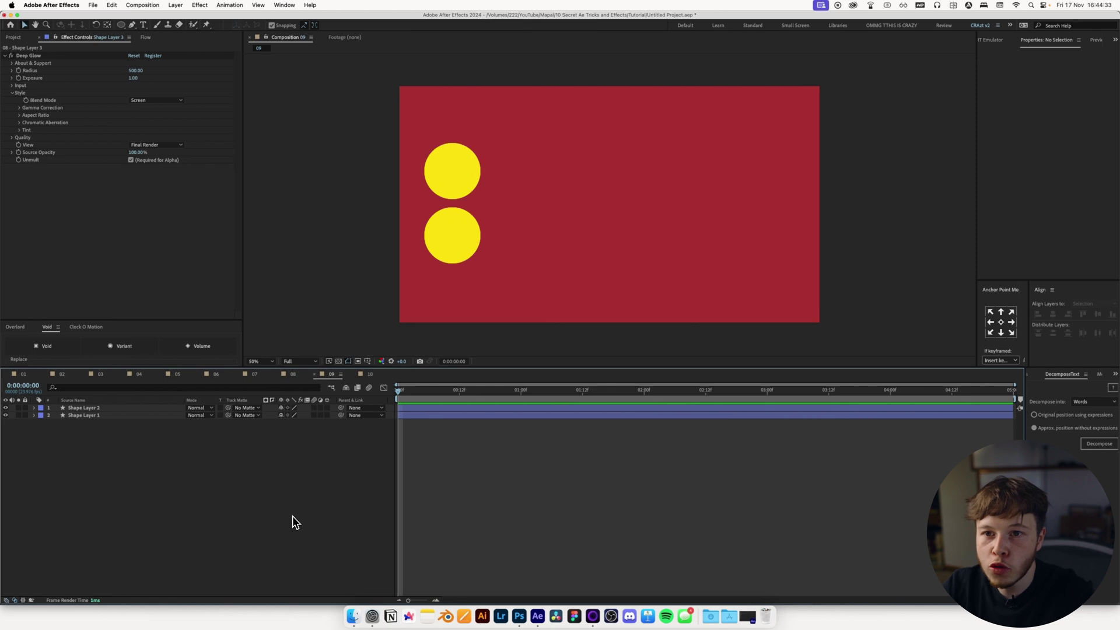
- In composition 09, nudge the lower yellow circle horizontally to an X position of 250
left_click(85, 409)
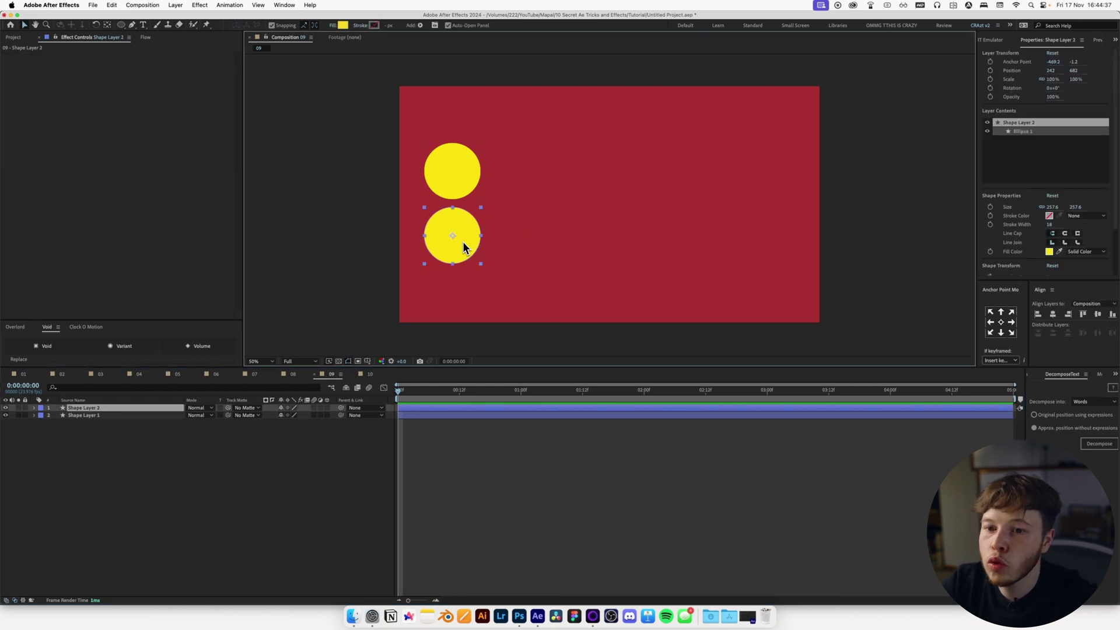
key("Right")
key("Right")
key("Right")
key("Right")
key("Right")
key("Right")
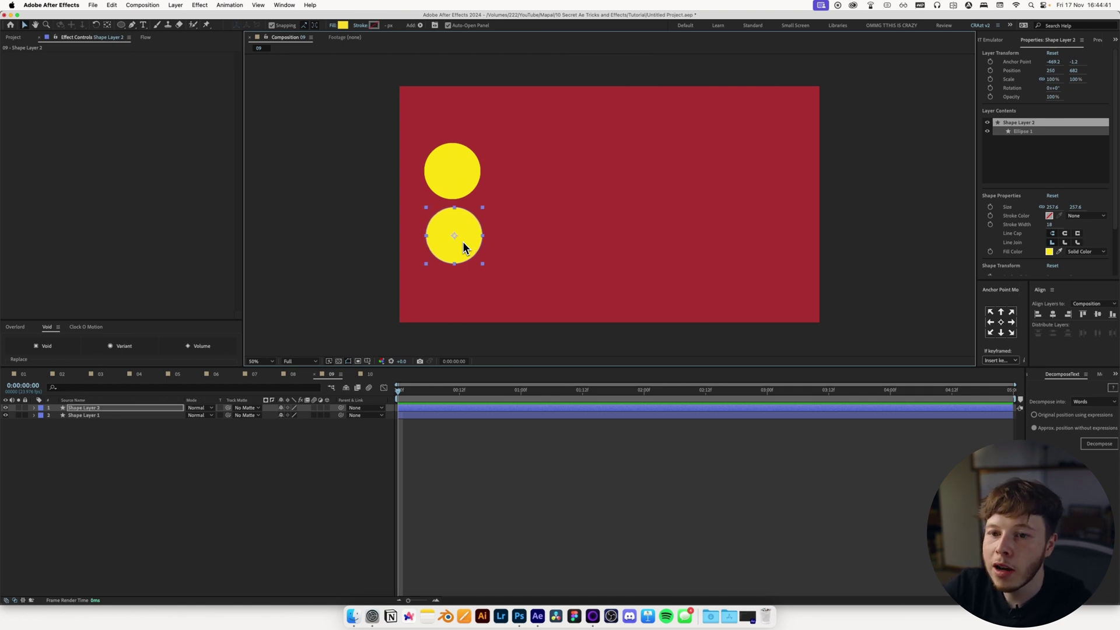
- Bring the upper circle's X position to 241 by subtracting from its existing Position value
left_click(90, 416)
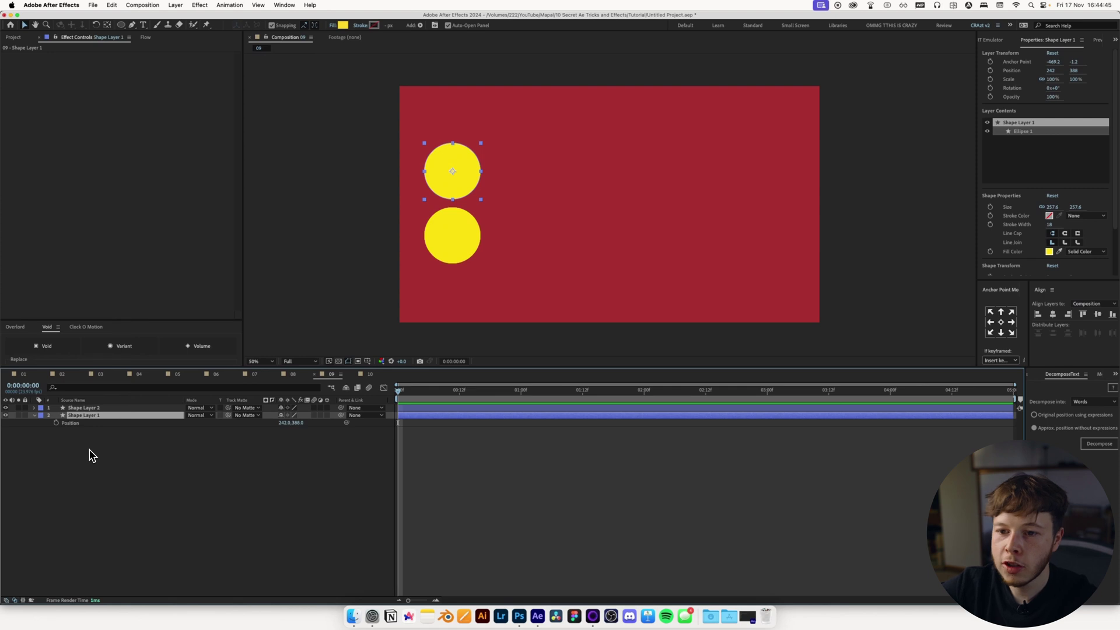
left_click(283, 422)
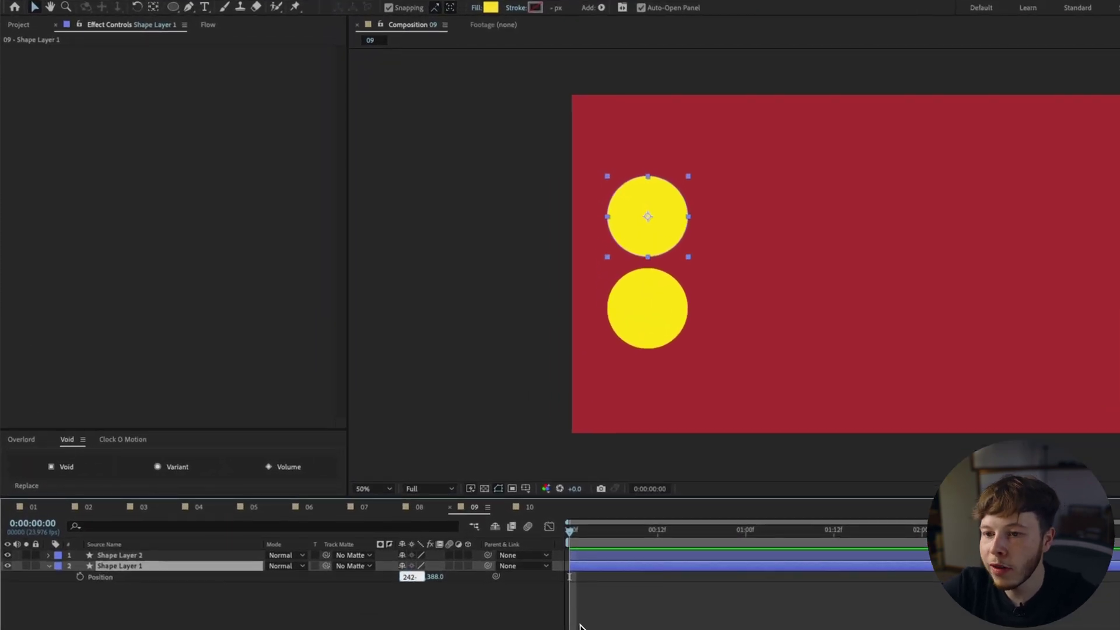
key("Return")
key("super+z")
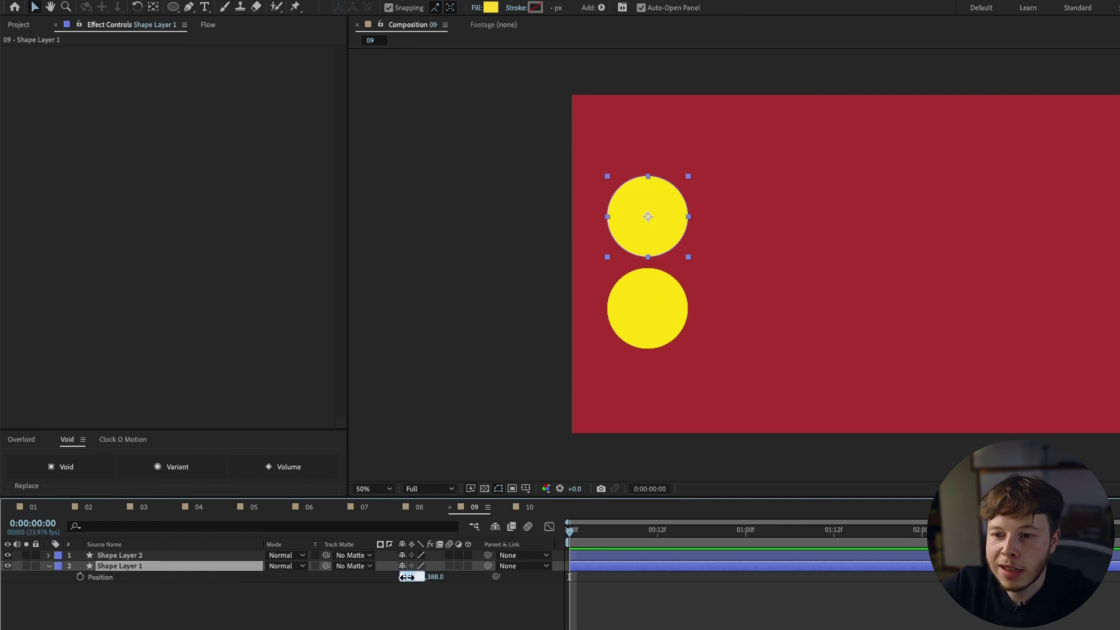
- Try multiplying the upper circle's X position by 10 within the Position value, and undo it
key("Right")
type("*10")
key("Return")
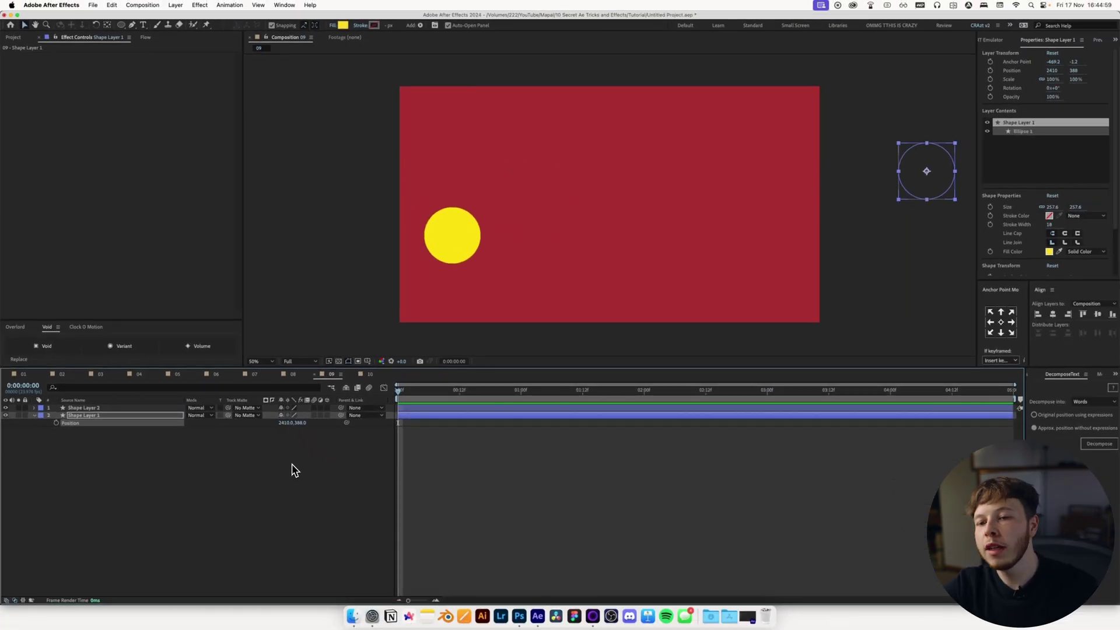
key("super+z")
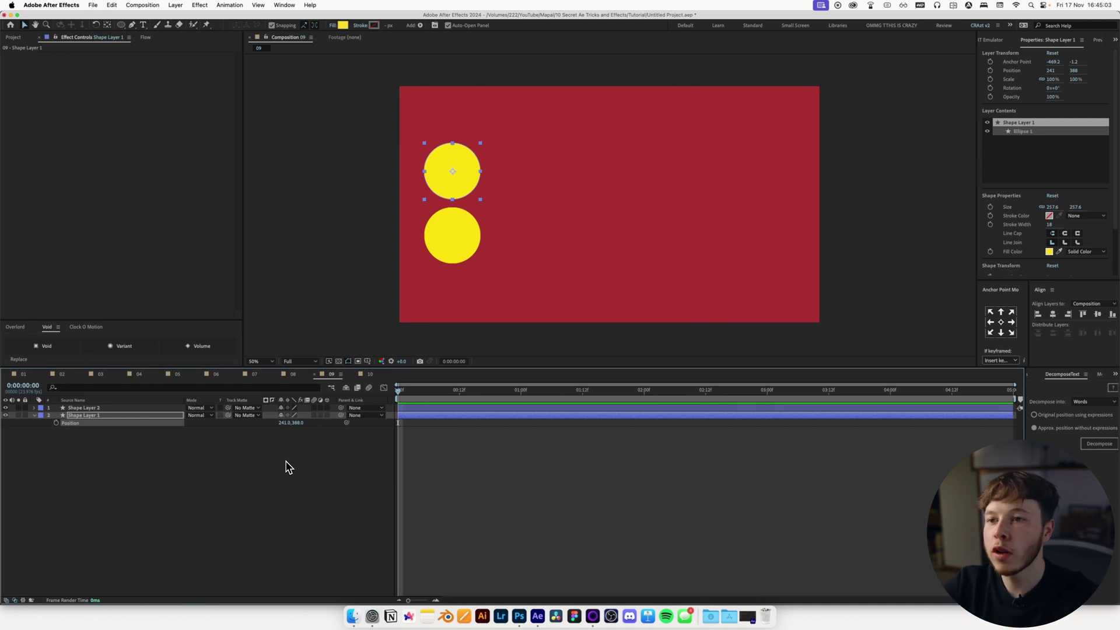
- Align both circles to their shared vertical center and reveal Shape Layer 2's Position value
key("super+a")
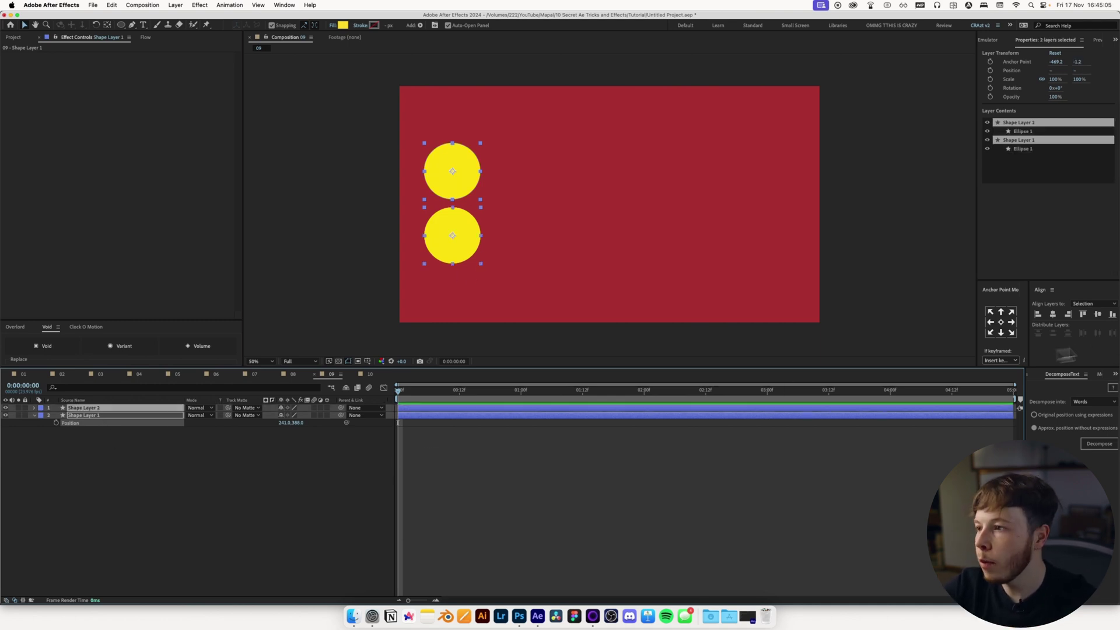
left_click(1097, 314)
left_click(115, 409)
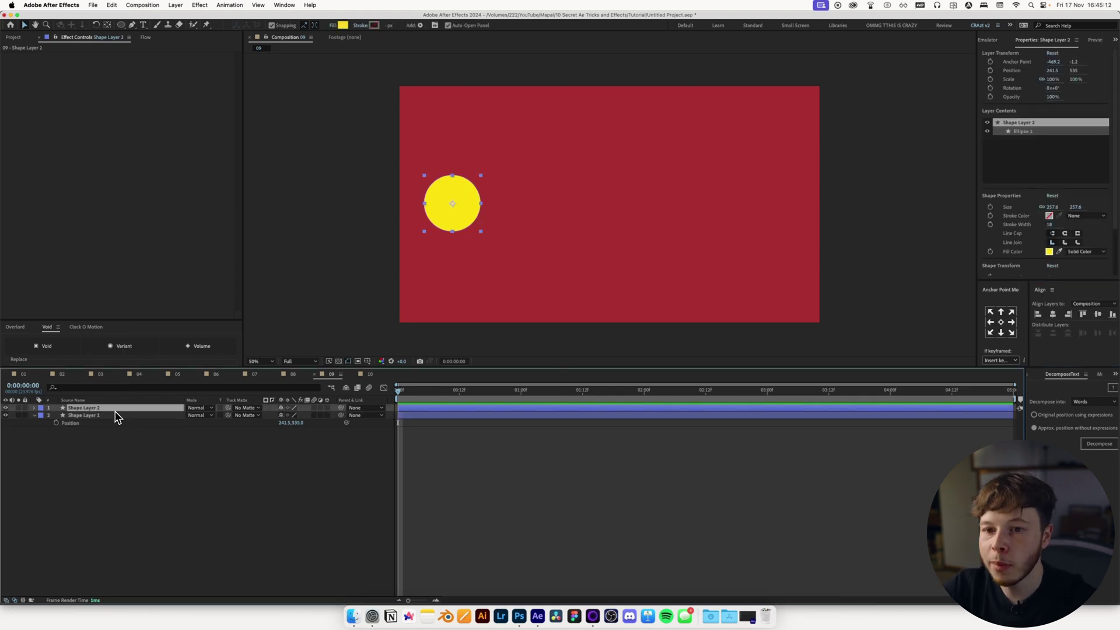
key("p")
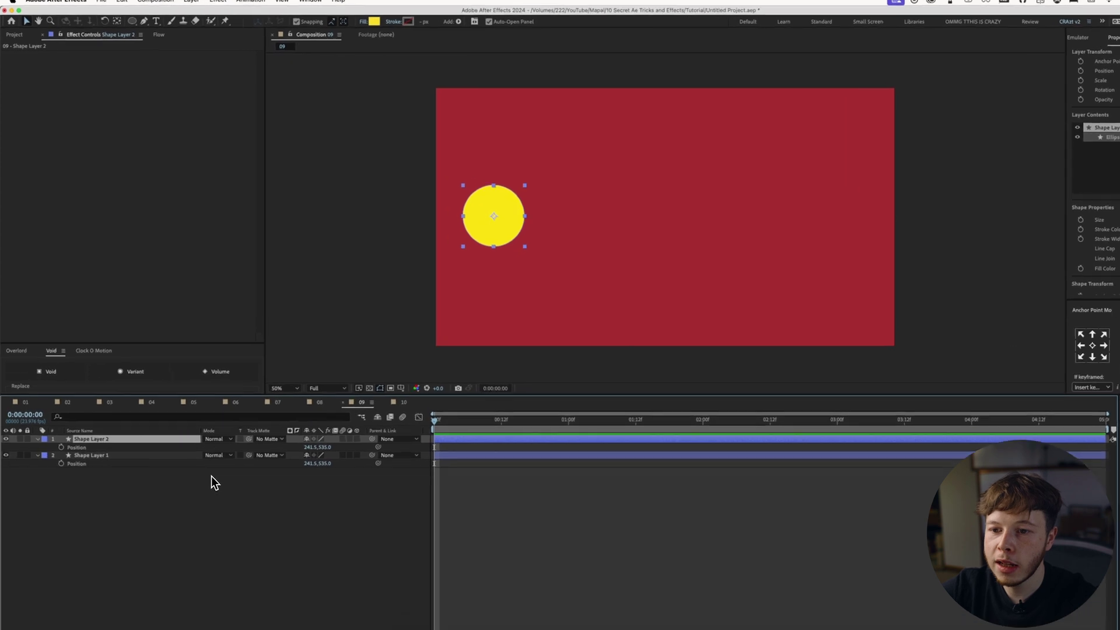
- Try shifting Shape Layer 2 vertically by scrubbing its Position value, and undo the change
left_click_drag(283, 415, 275, 421)
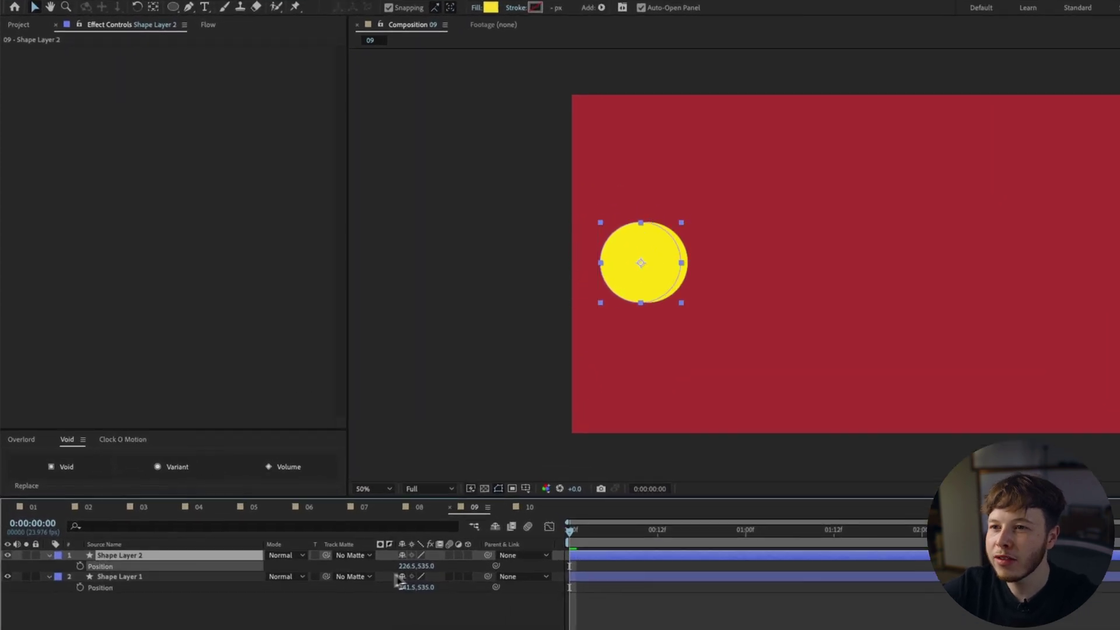
left_click_drag(399, 580, 480, 566)
key("super+z")
key("super+z")
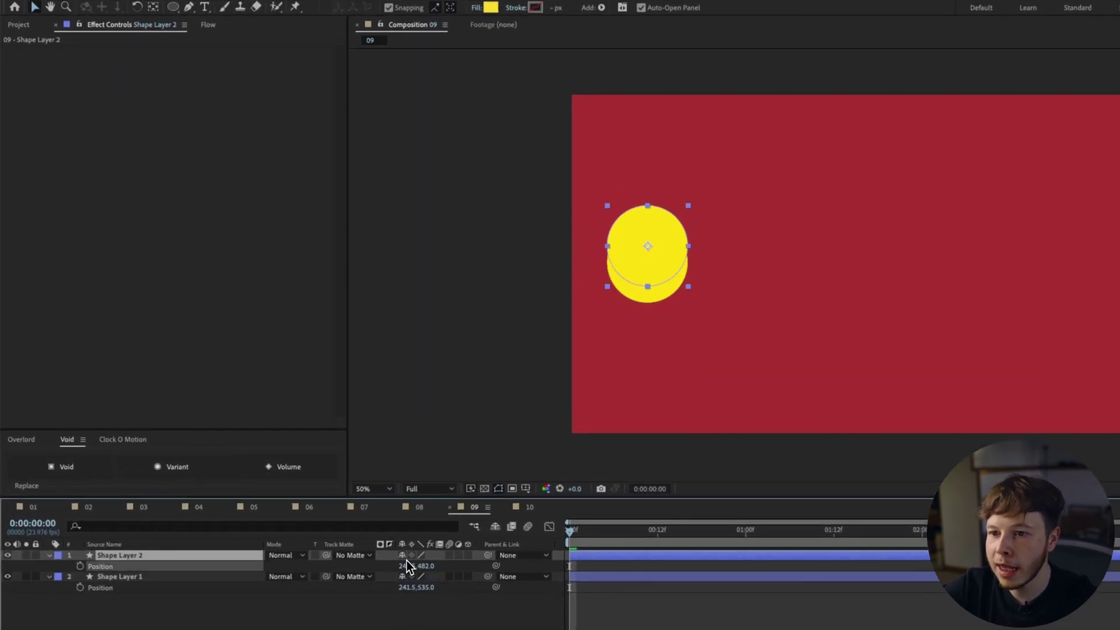
- Offset the circles using math in their Y positions: 545 for Shape Layer 2 and 535-10 for Shape Layer 1
left_click(425, 566)
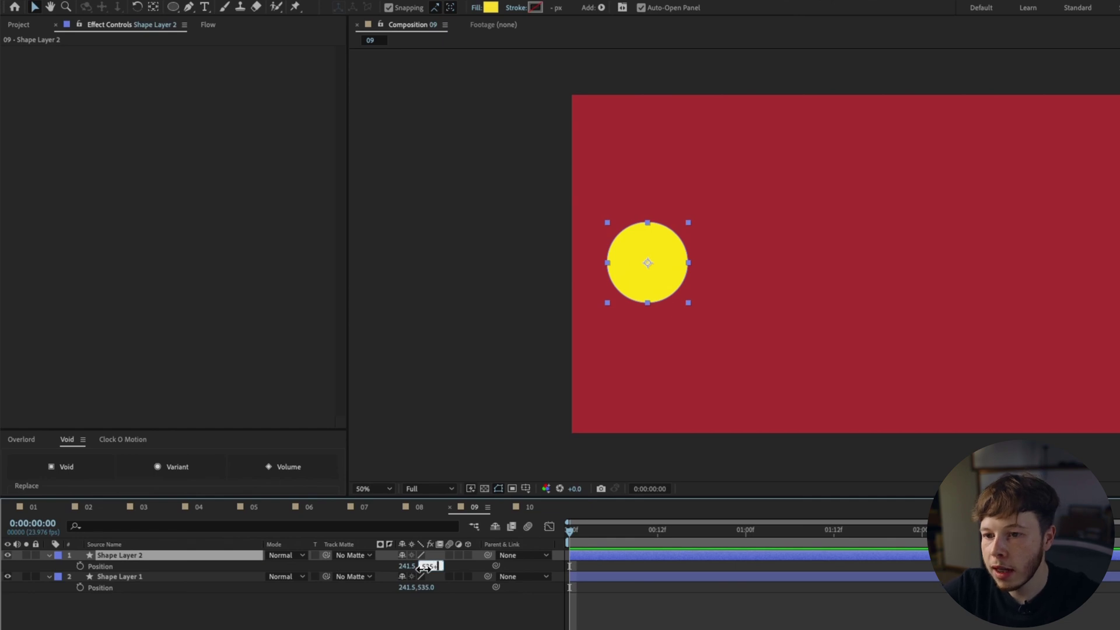
type("545")
key("Return")
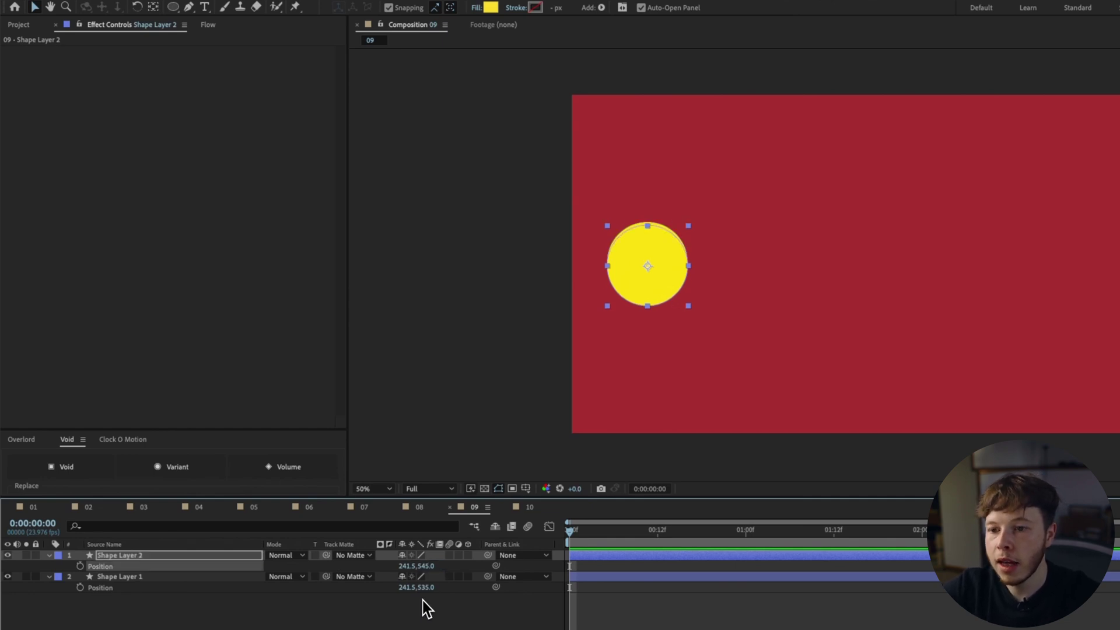
type("525")
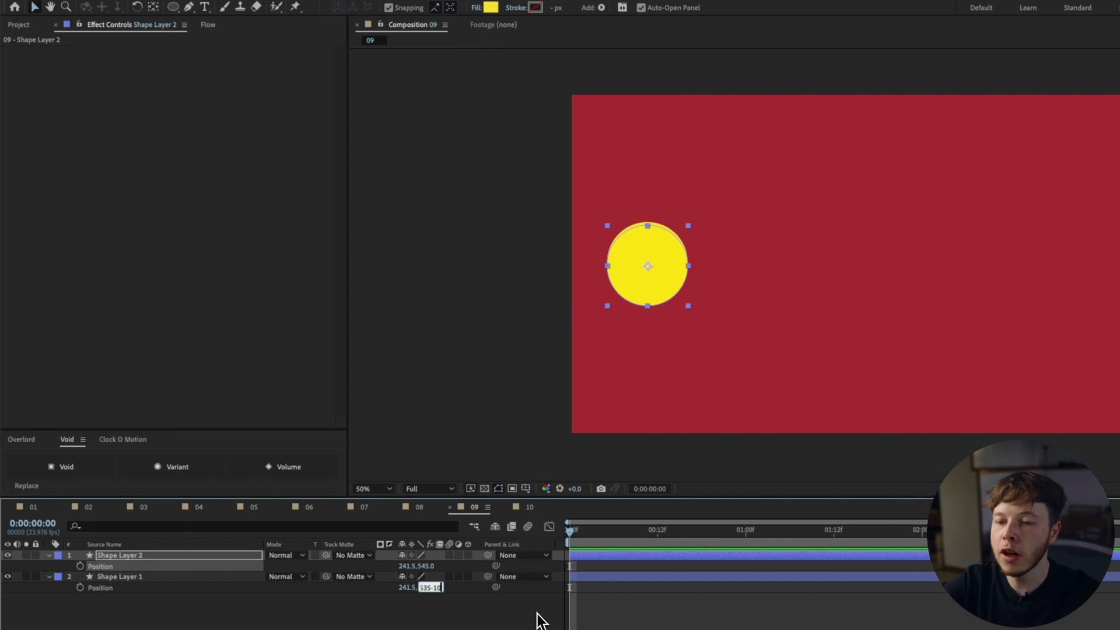
key("Return")
- Lower the Opacity of both shape layers to 34% and inspect the overlapping circles up close
left_click_drag(245, 628, 127, 528)
key("t")
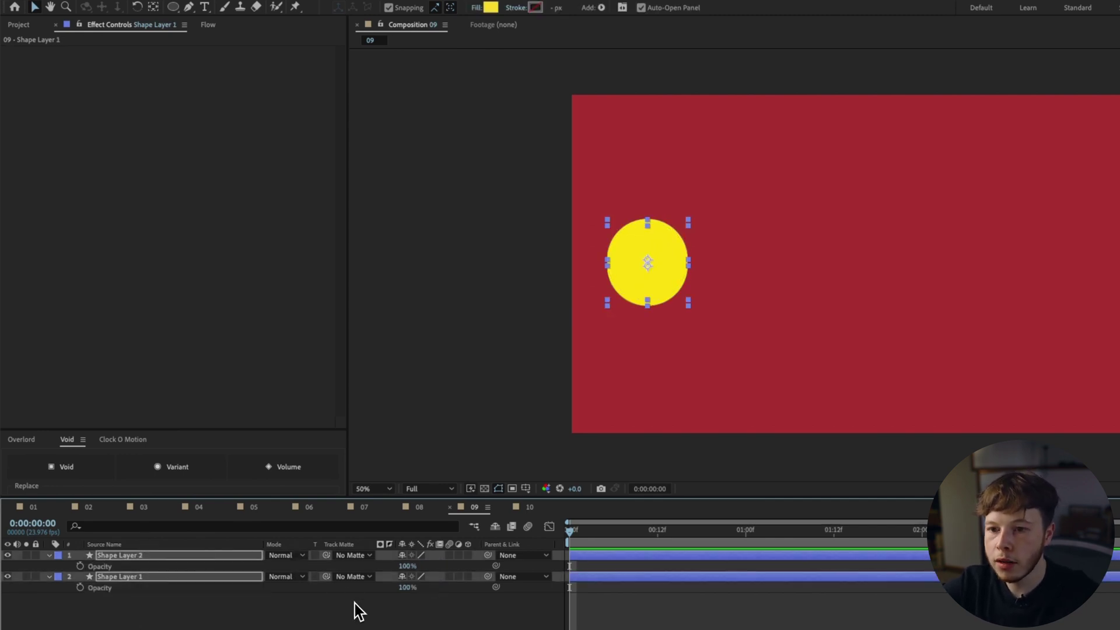
left_click_drag(403, 587, 364, 588)
key("super+shift+a")
key("period")
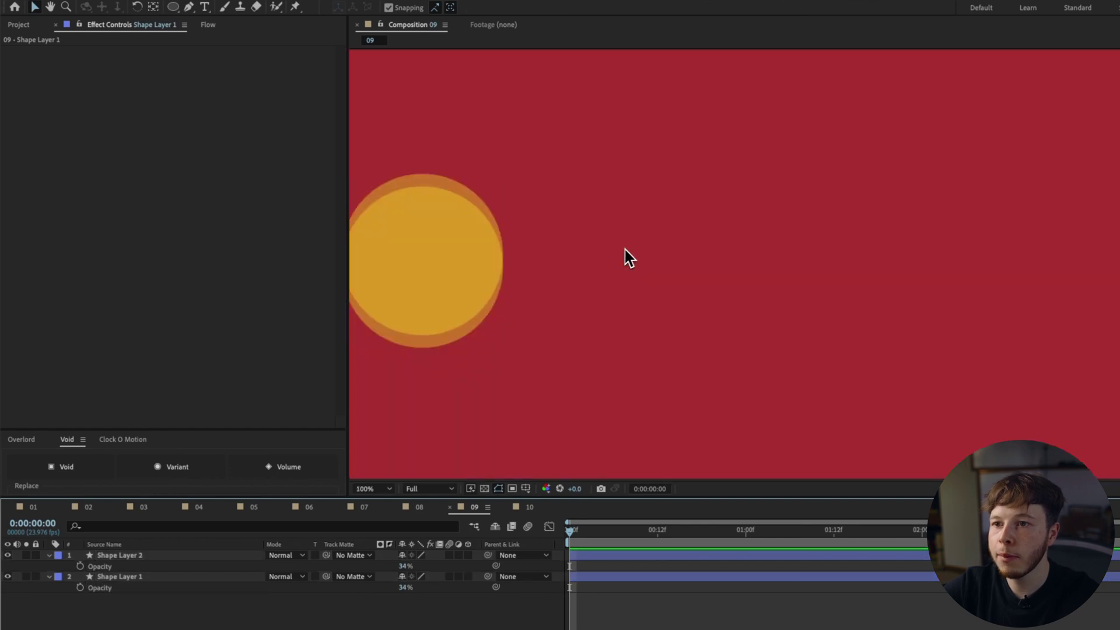
left_click_drag(452, 275, 651, 296)
- In composition 09's settings, lock the aspect ratio to 16:9 and set the width to 3840 px by multiplying the existing value
key("super+k")
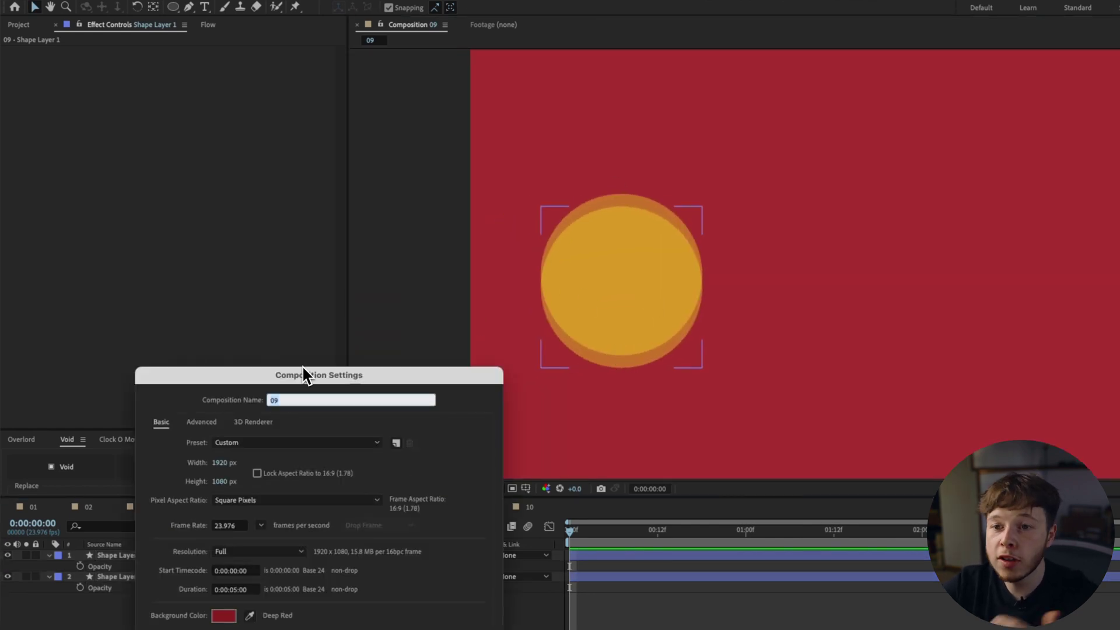
left_click_drag(303, 373, 808, 344)
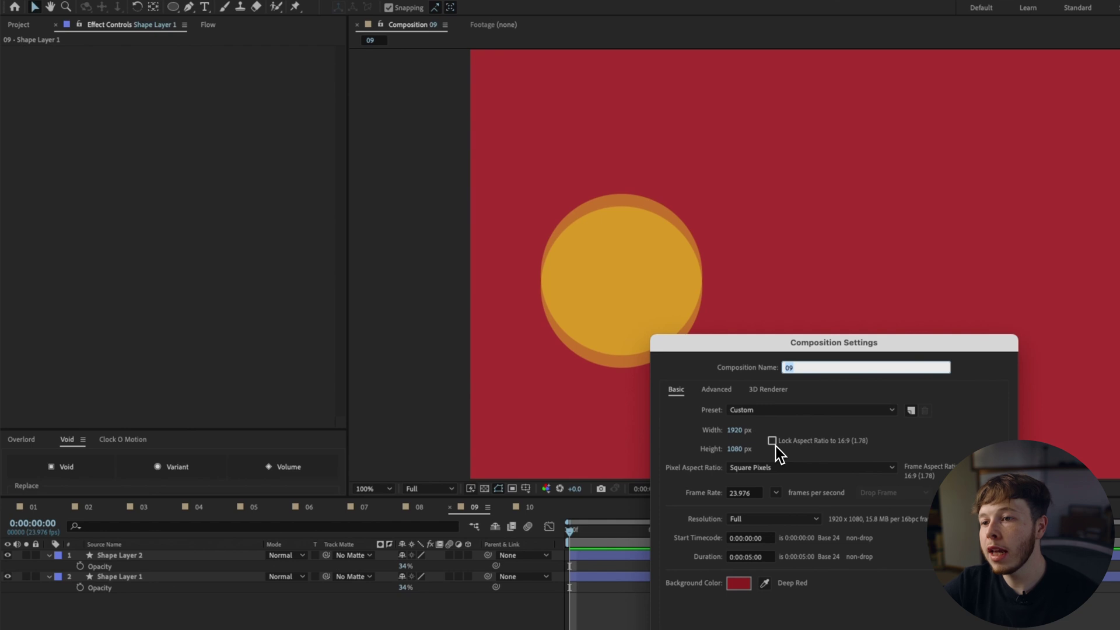
left_click(771, 440)
left_click(735, 431)
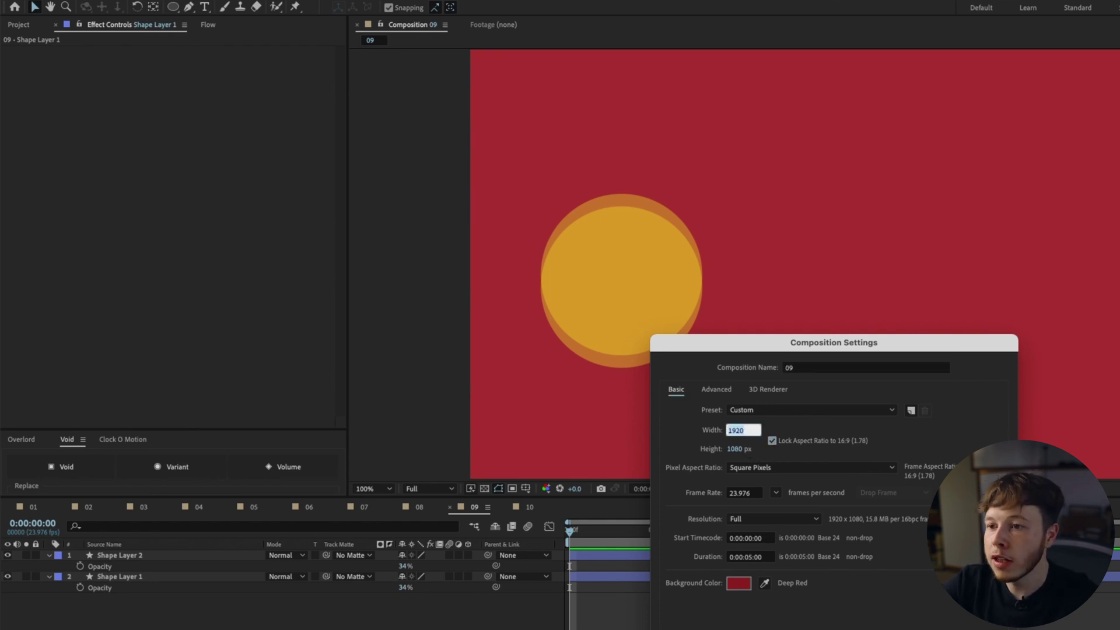
type("3840")
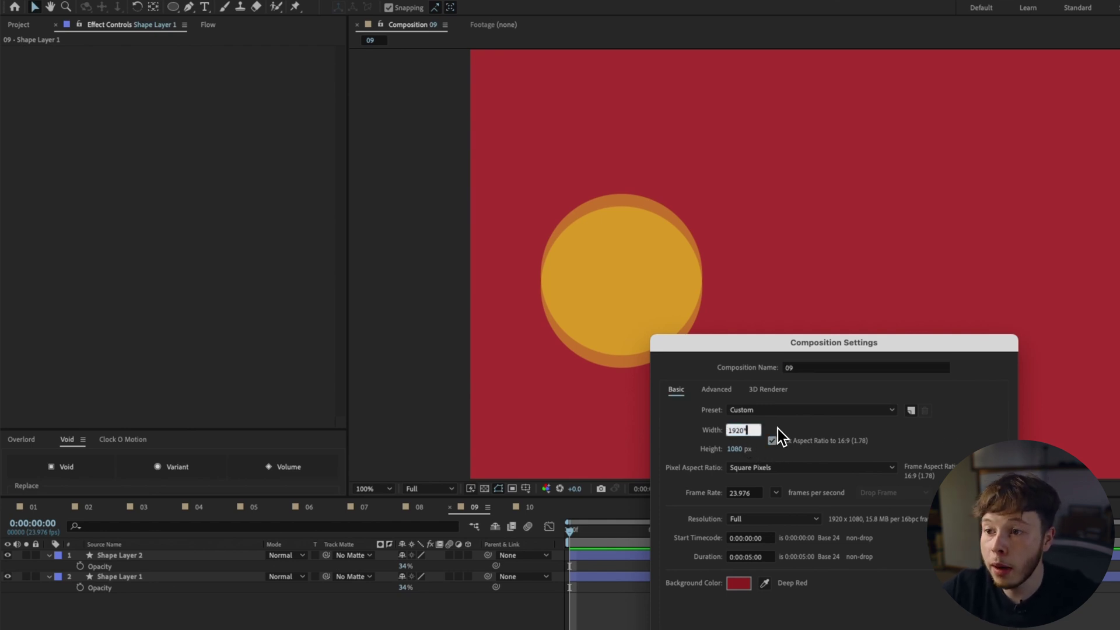
key("Tab")
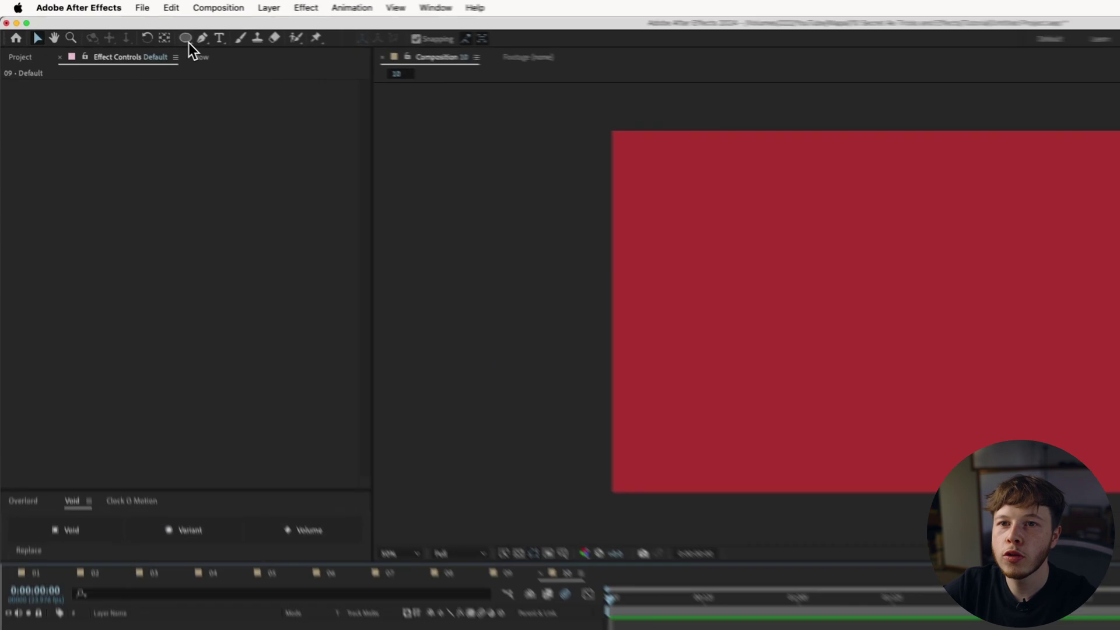
- In composition 10, set up the Ellipse tool with no stroke and a solid white fill
left_click(122, 25)
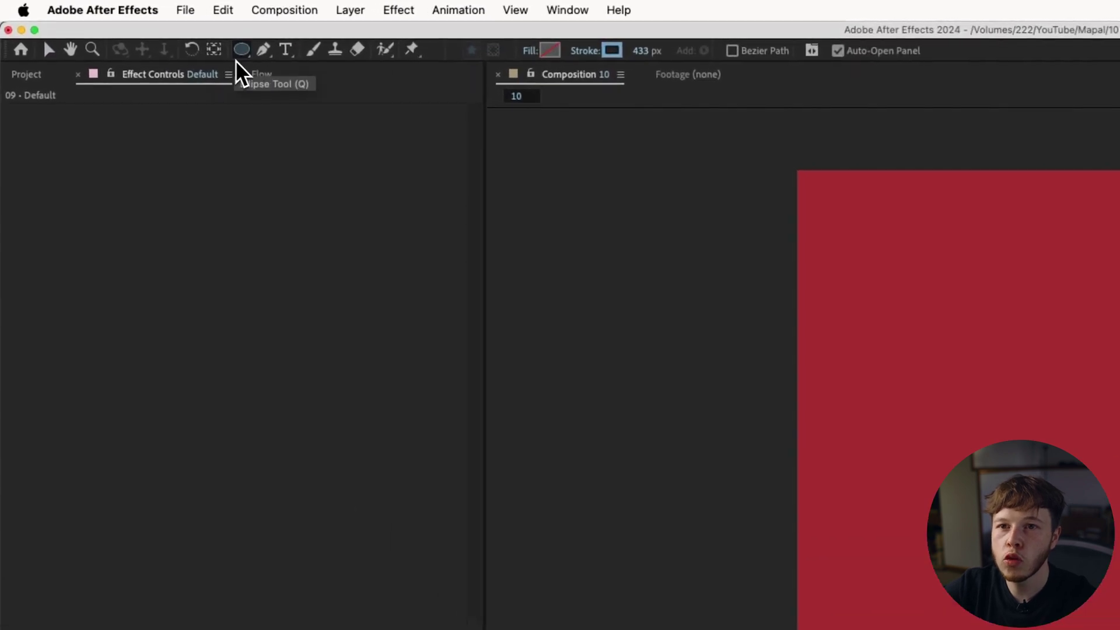
left_click(586, 51)
left_click(518, 365)
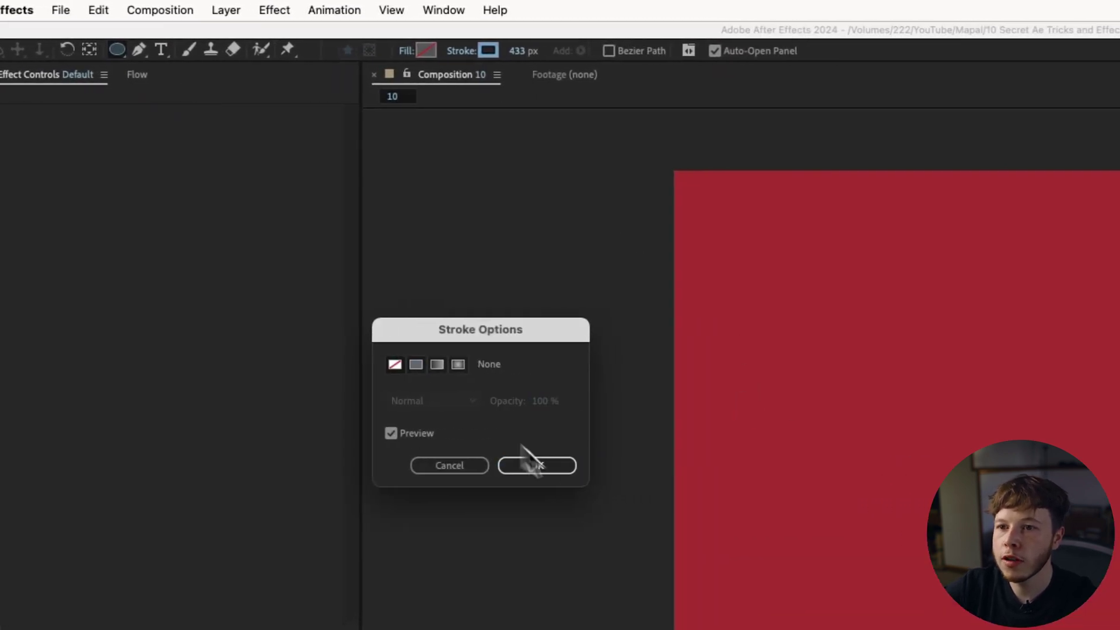
left_click(659, 465)
left_click(428, 55)
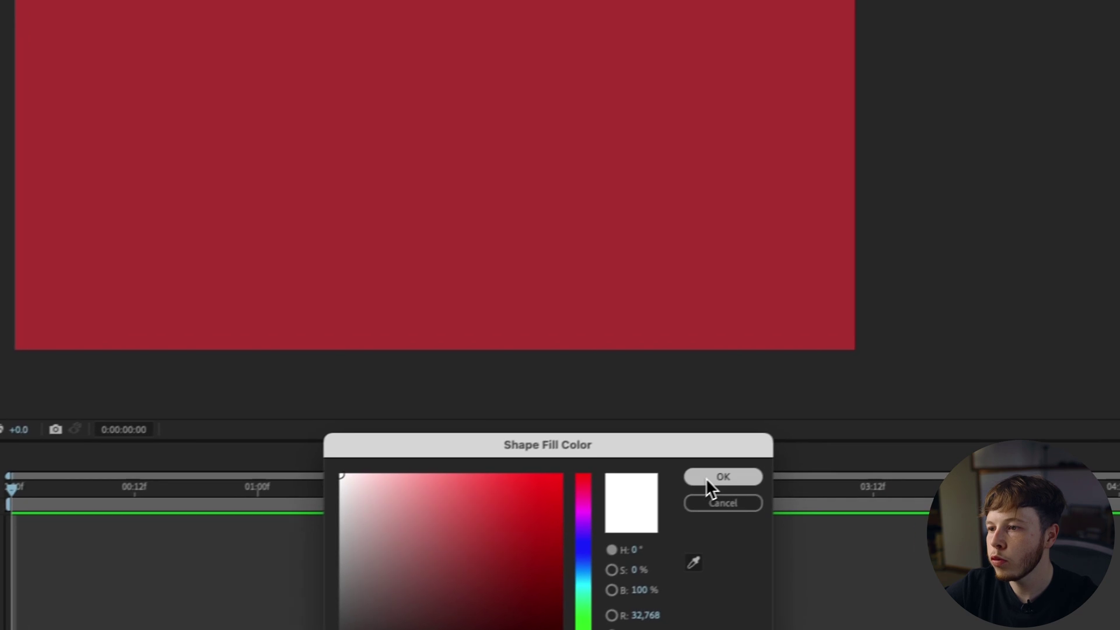
left_click(708, 478)
- Draw a white circle about 604 px in diameter and center it horizontally and vertically in the composition
left_click_drag(285, 48, 399, 133)
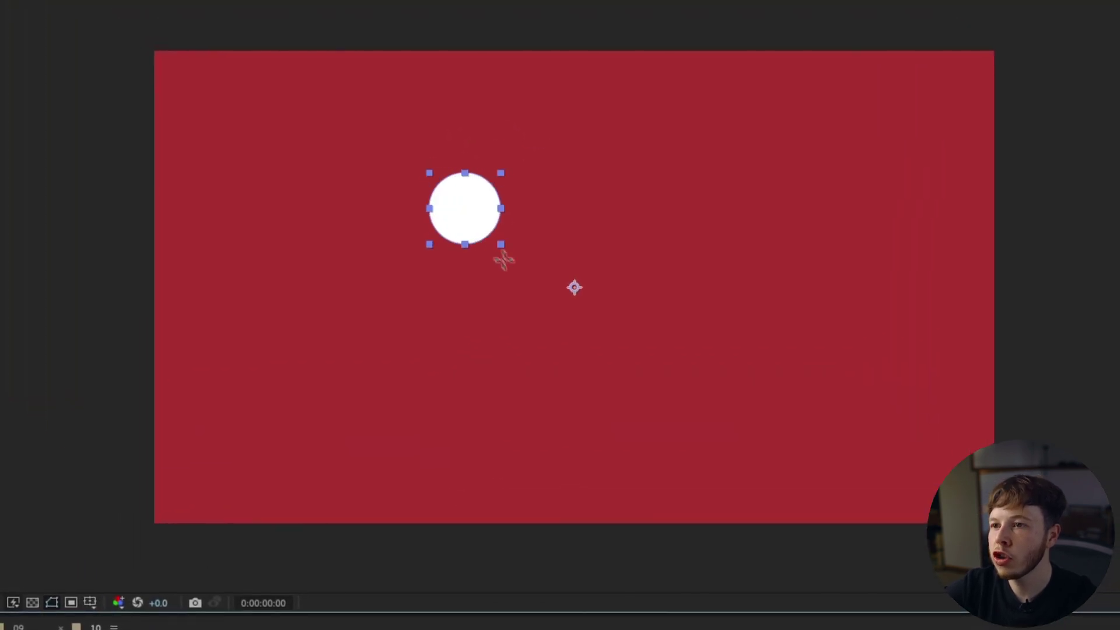
left_click_drag(542, 260, 636, 379)
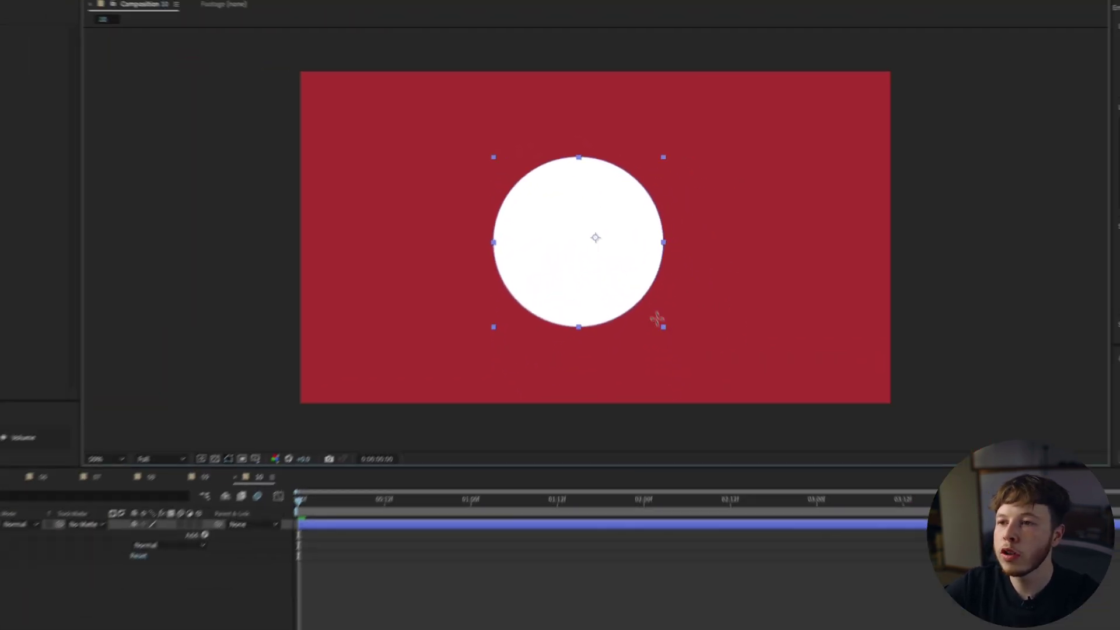
mouse_move(639, 254)
left_mouse_down()
mouse_move(676, 288)
mouse_move(587, 288)
mouse_move(753, 244)
mouse_move(604, 238)
mouse_move(692, 255)
mouse_move(742, 248)
mouse_move(723, 247)
mouse_move(714, 201)
mouse_move(672, 235)
left_mouse_up()
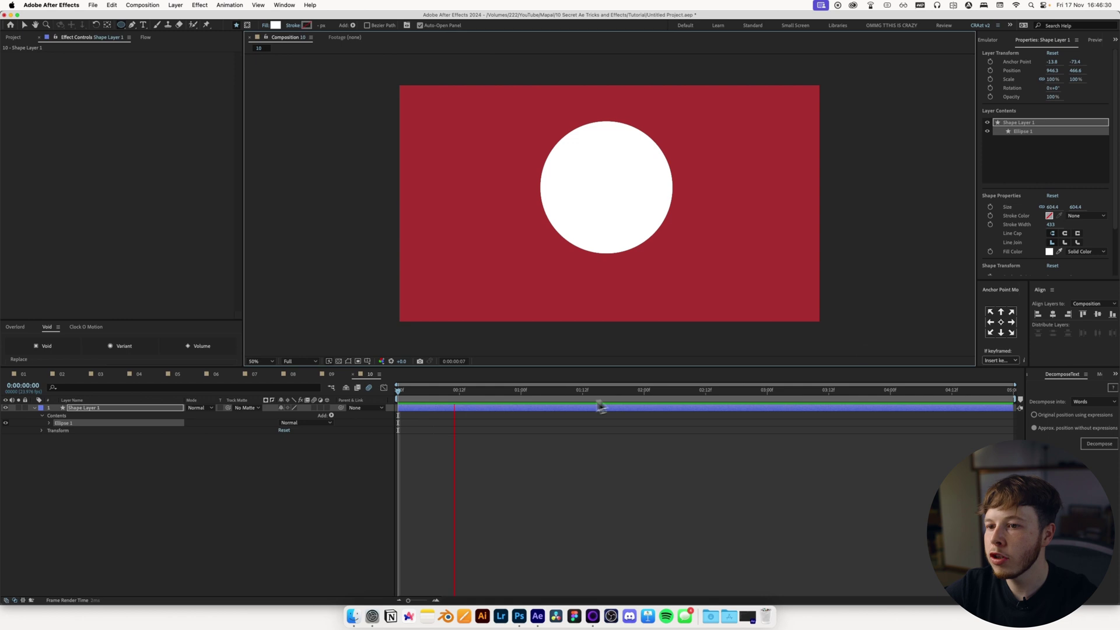
key("space")
left_click(1052, 314)
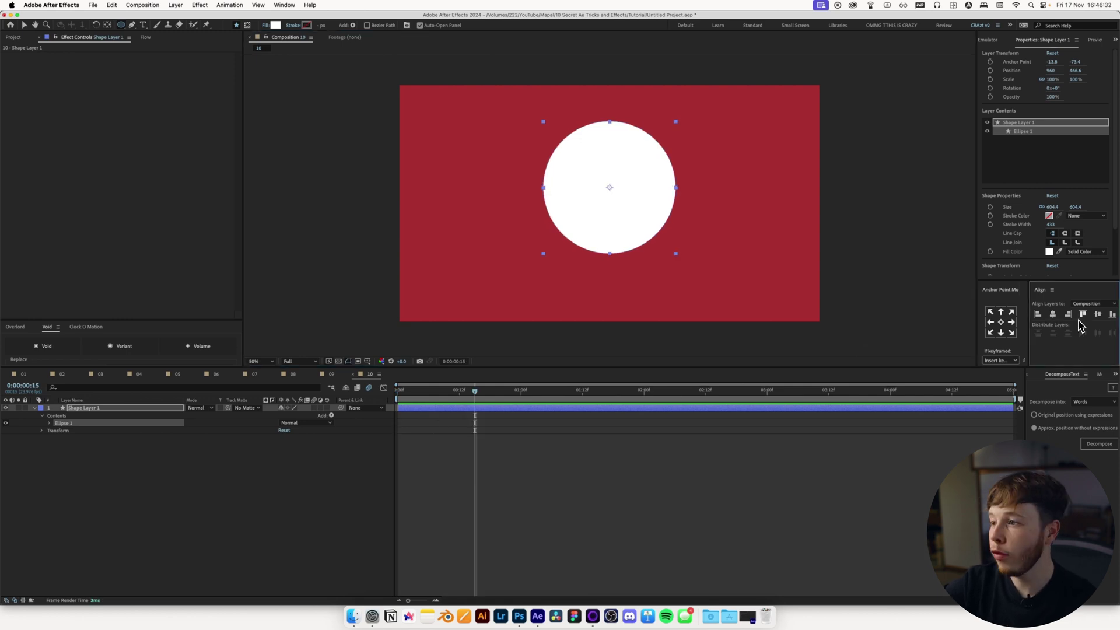
left_click(1098, 317)
- Pre-compose the circle's shape layer into a new composition named Brush
left_click(447, 407)
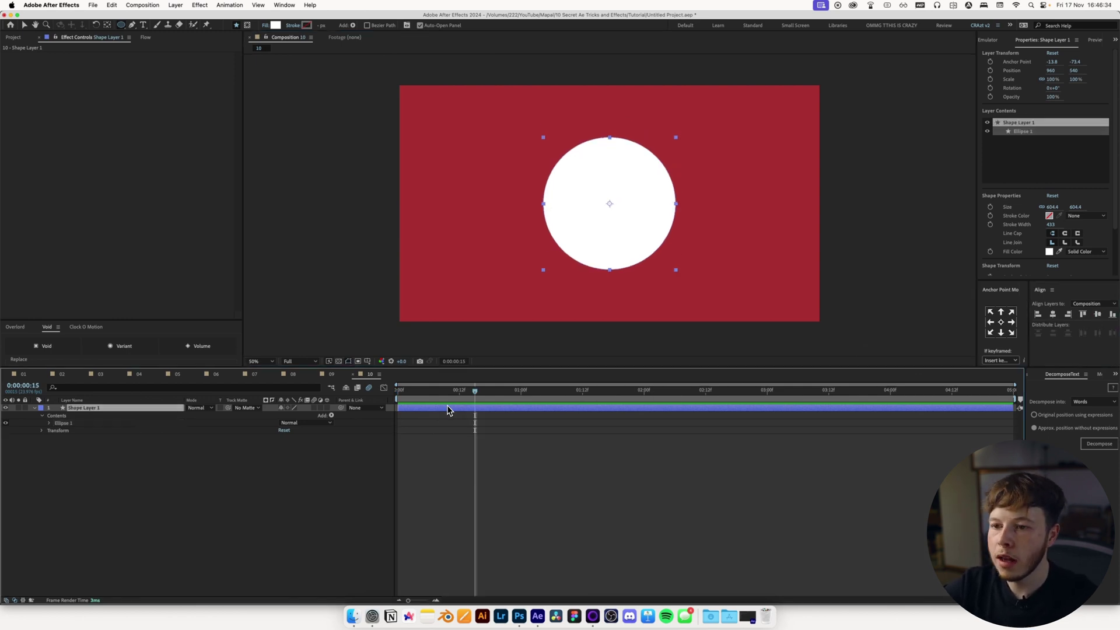
key("v")
key("super+shift+c")
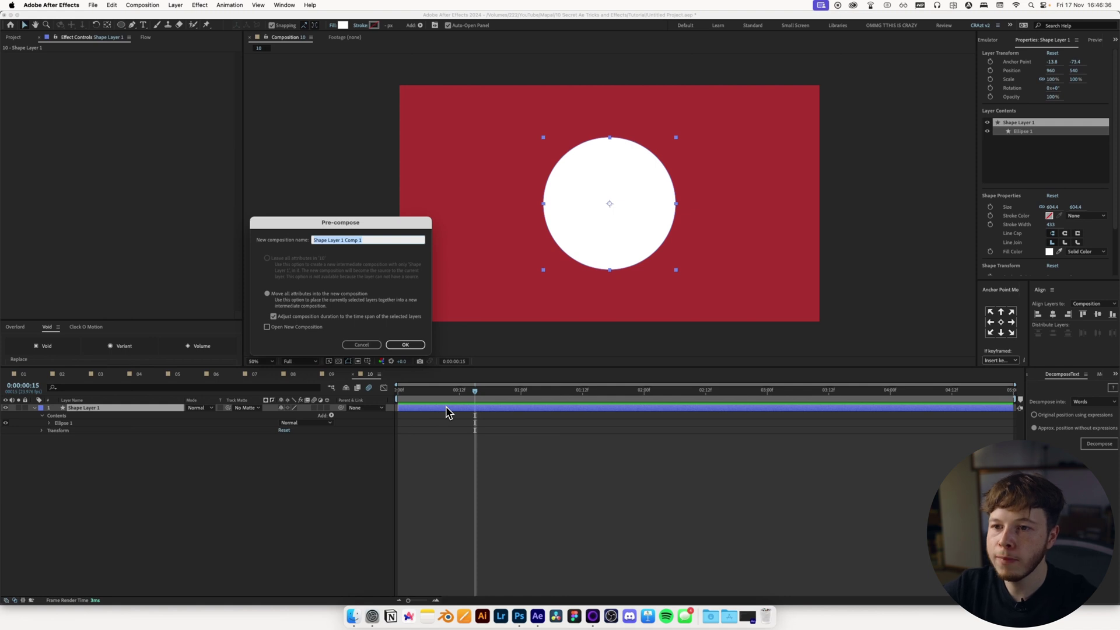
key("BackSpace")
key("BackSpace")
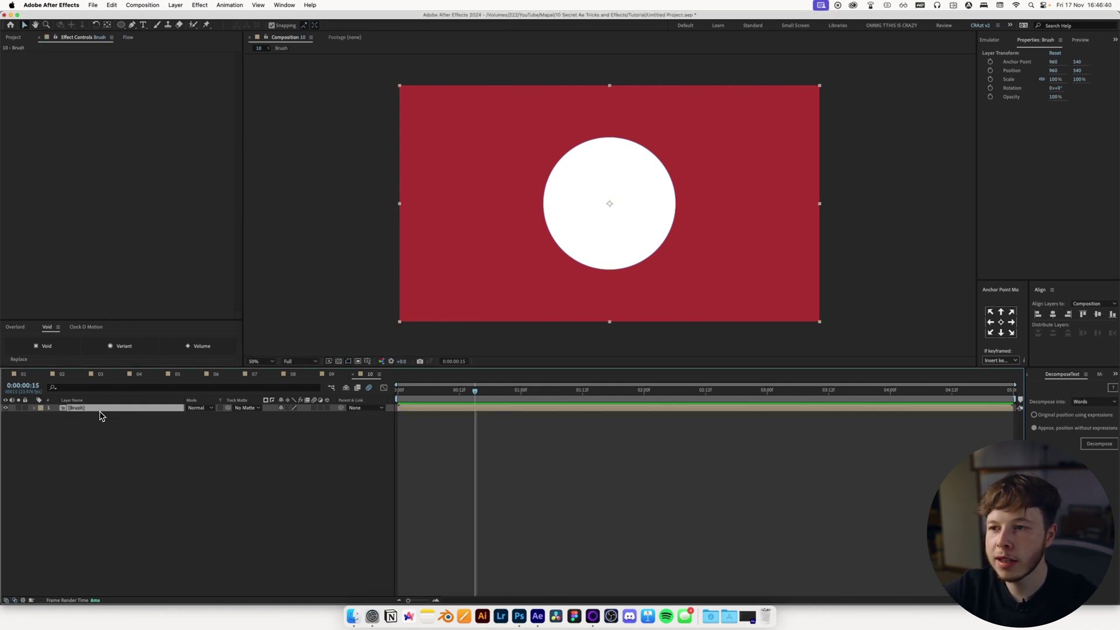
- Open the Brush composition and resize it to 500 by 500 px with the aspect ratio unlocked
double_click(100, 410)
key("super+k")
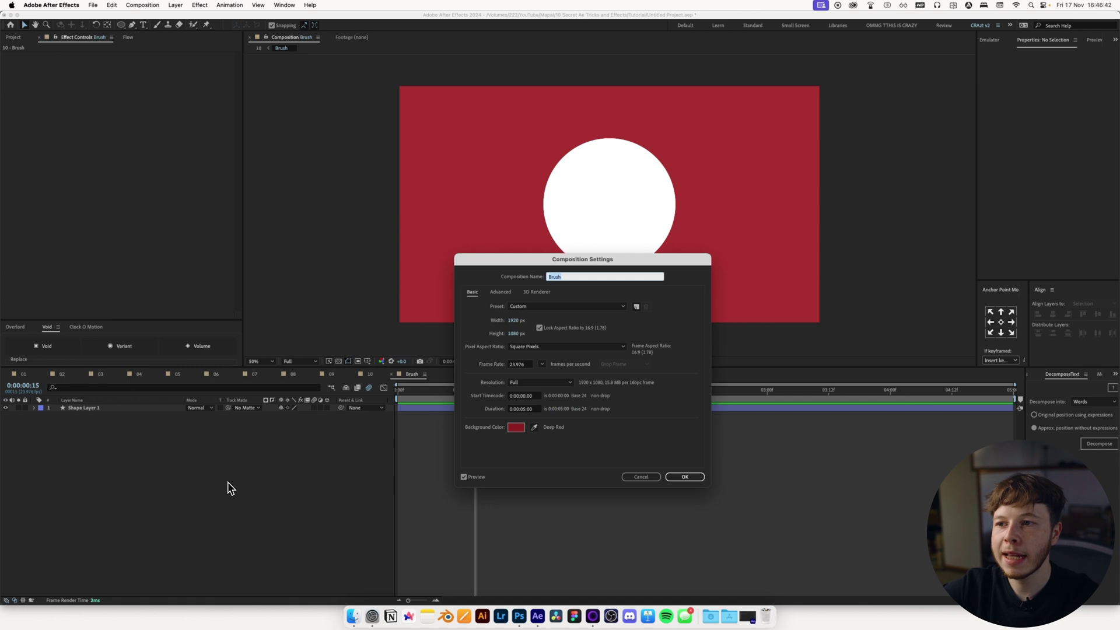
left_click_drag(572, 264, 535, 241)
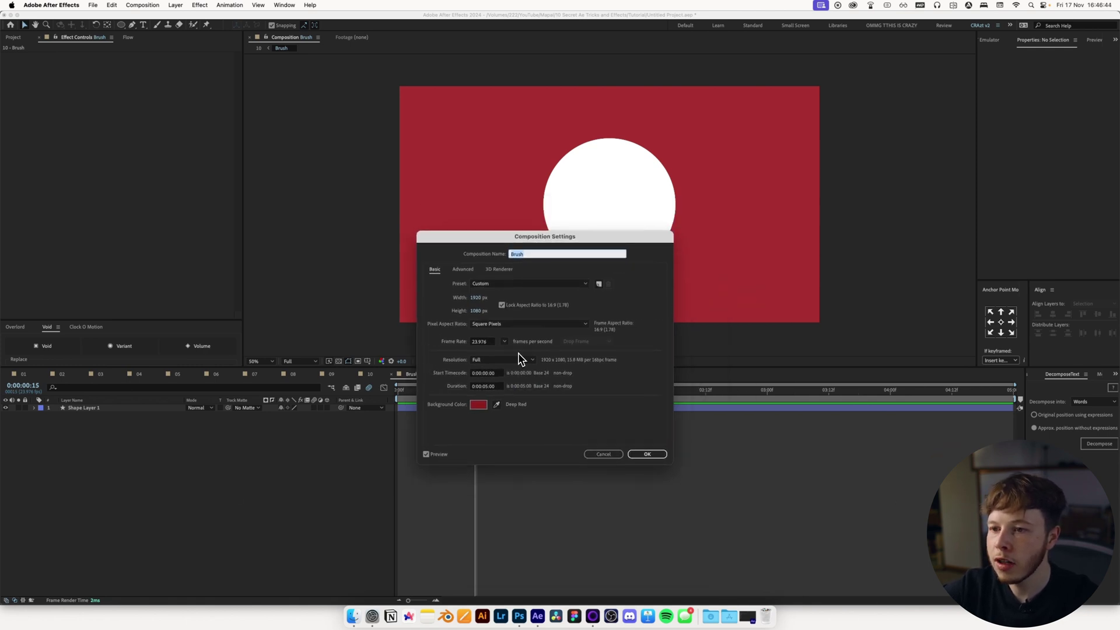
left_click(478, 298)
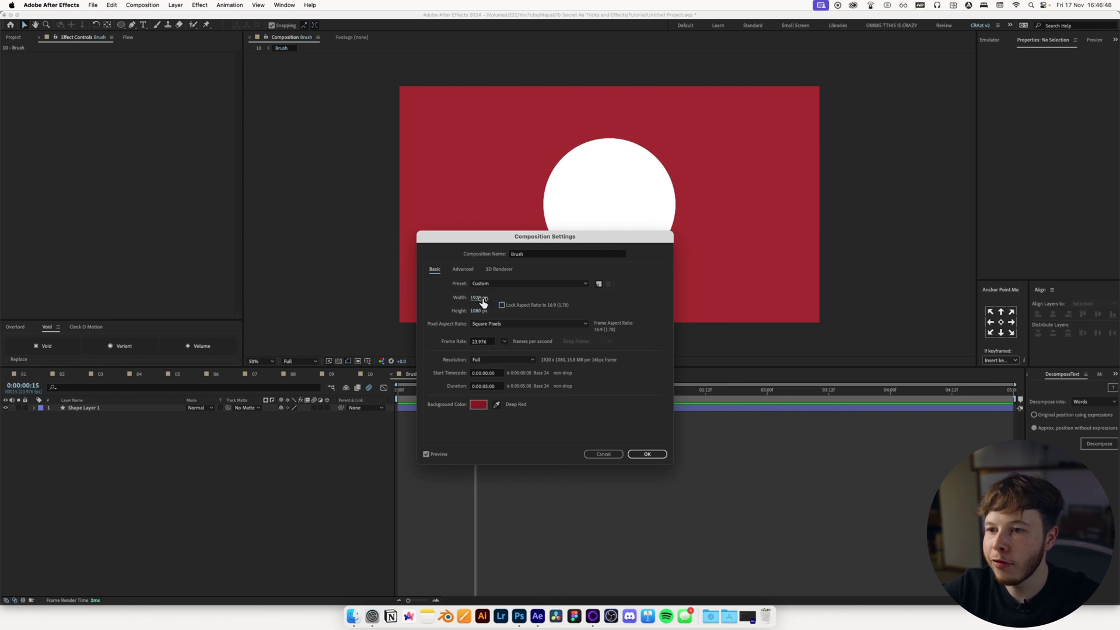
type("500")
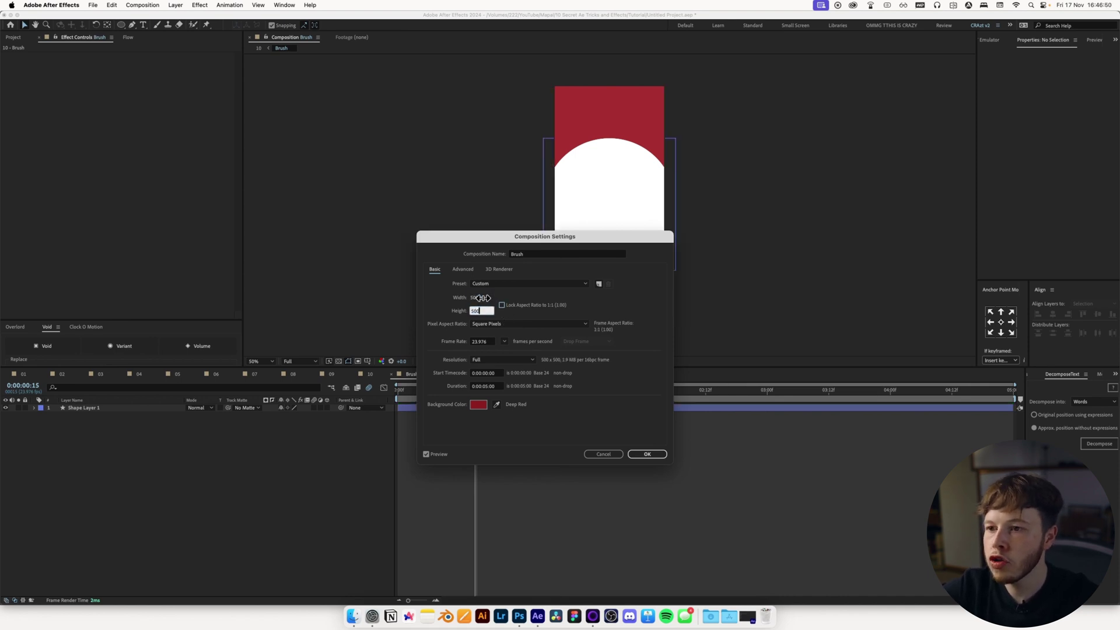
key("Return")
- Fit the circle's shape layer to the width of the Brush composition and check it up close
left_click(105, 408)
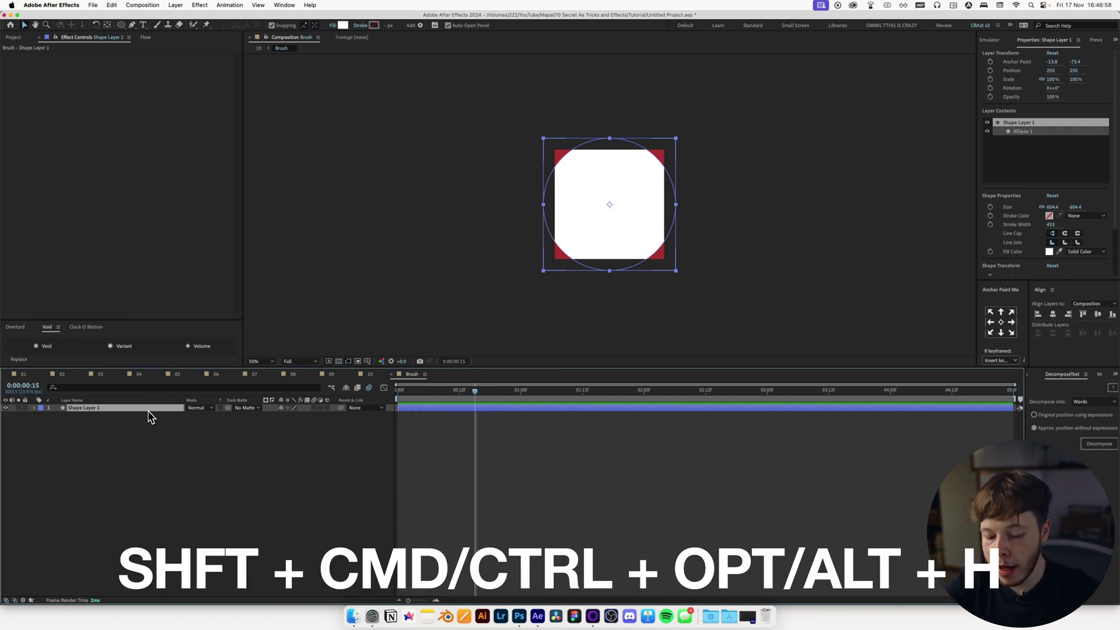
key("alt+shift+super+h")
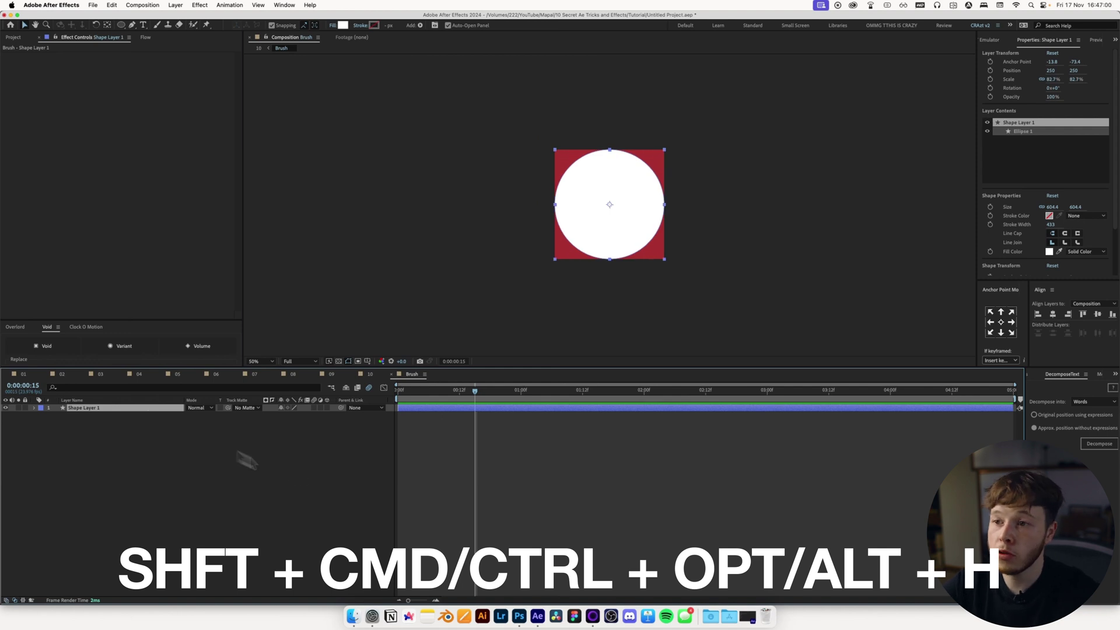
left_click(366, 477)
key("period")
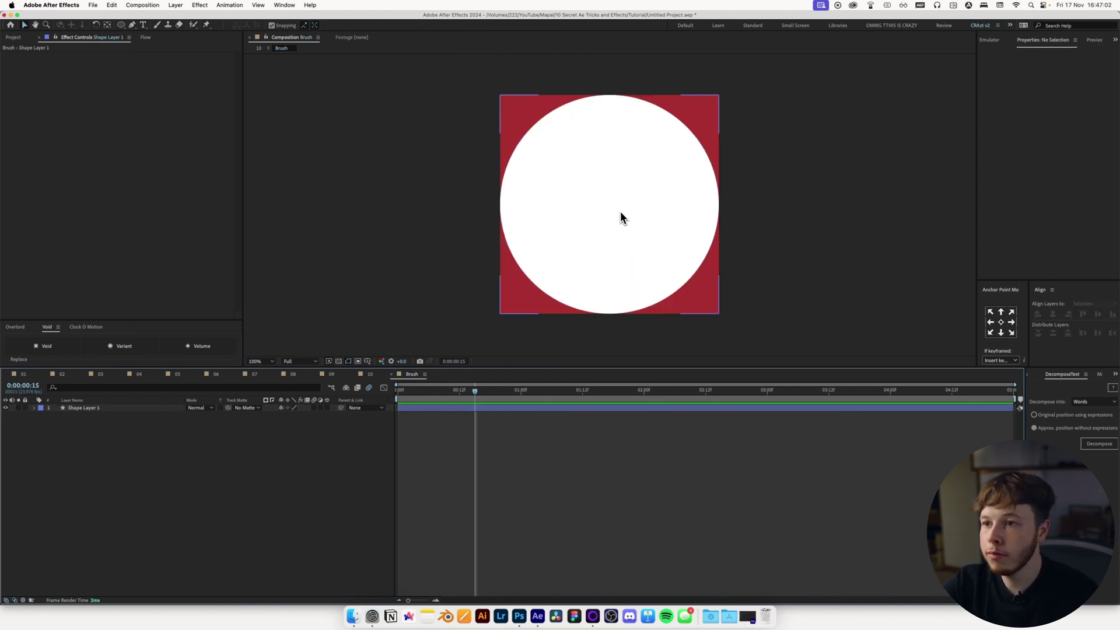
- Apply Fractal Noise to the circle, raising its Contrast to about 215 and slightly lowering its Brightness
left_click(73, 409)
key("ctrl+space")
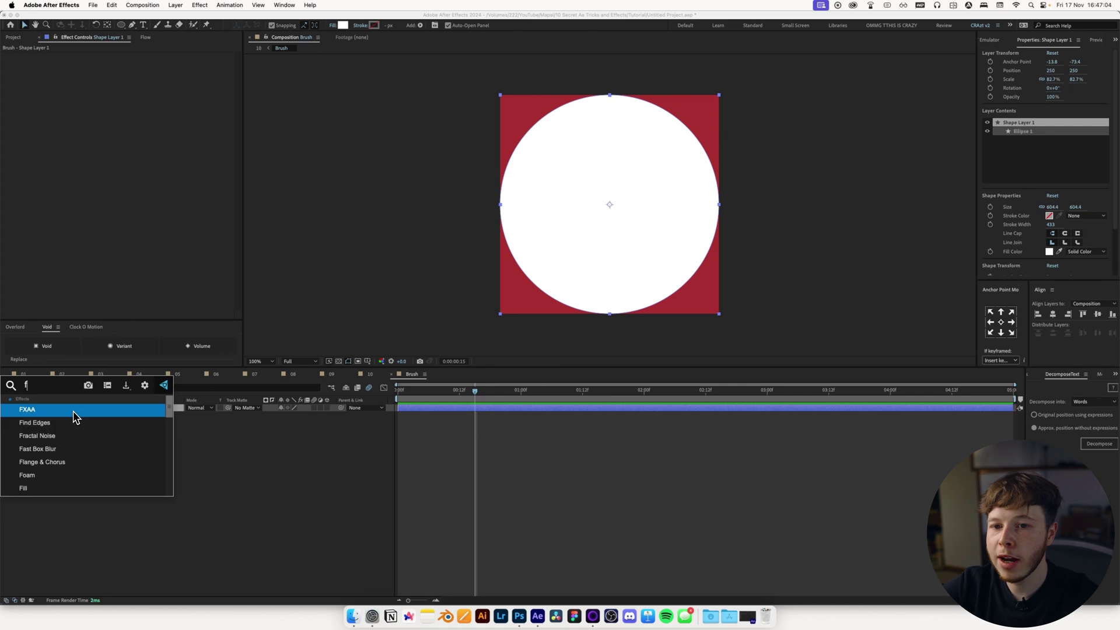
type("fract")
key("Return")
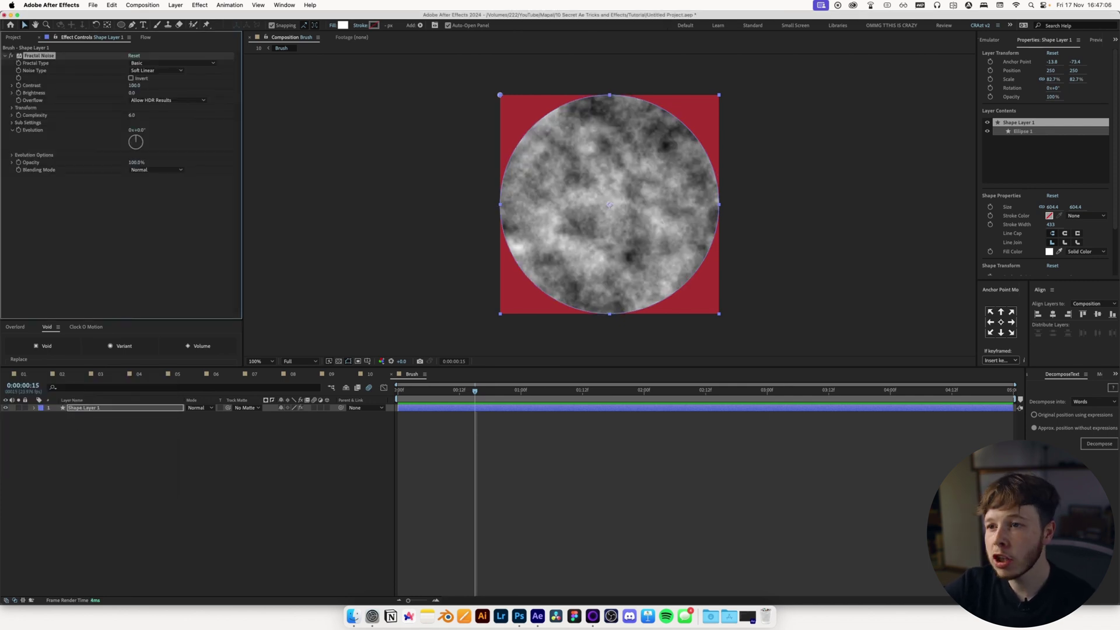
mouse_move(134, 86)
left_mouse_down()
mouse_move(224, 86)
mouse_move(93, 95)
mouse_move(132, 97)
left_mouse_up()
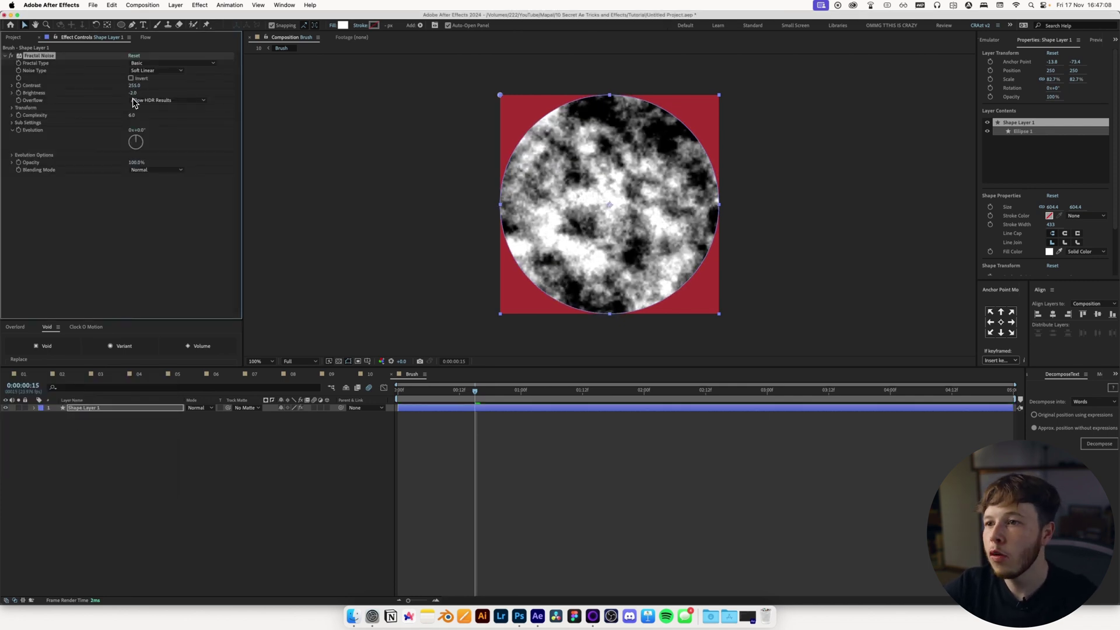
- Return to composition 10 and draw a freeform winding path across the frame on a new shape layer with the Pen tool
left_click(374, 376)
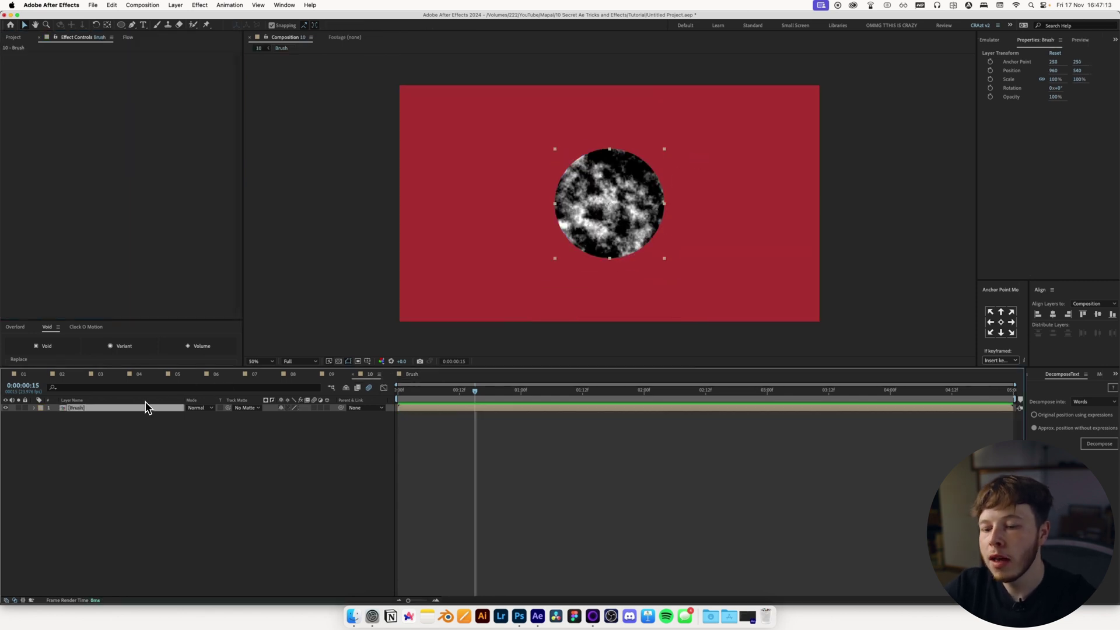
left_click(127, 466)
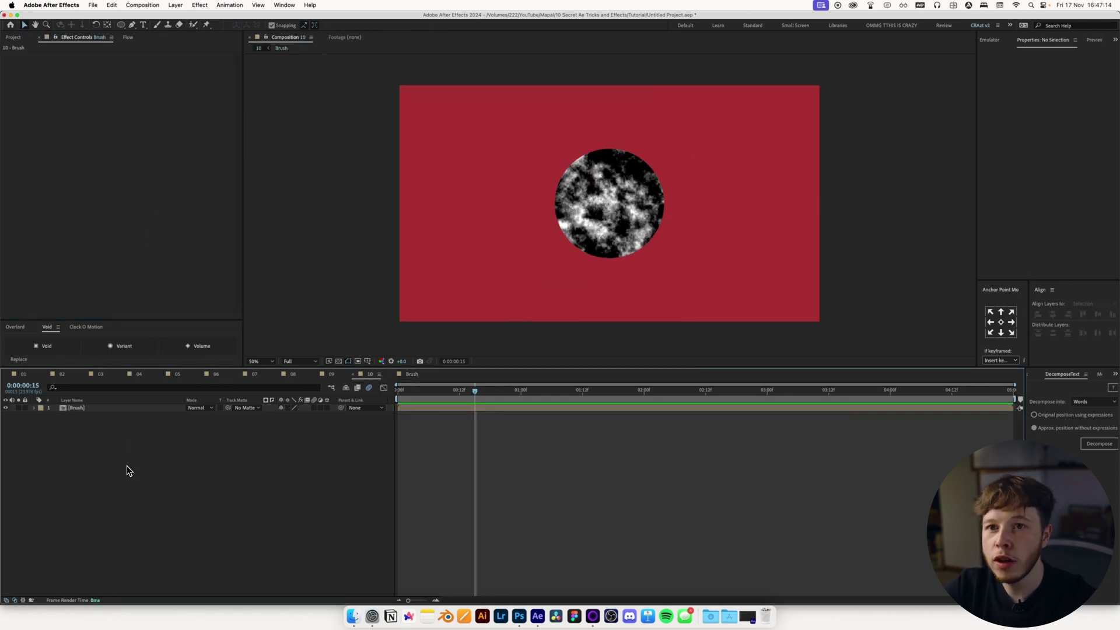
left_click(132, 24)
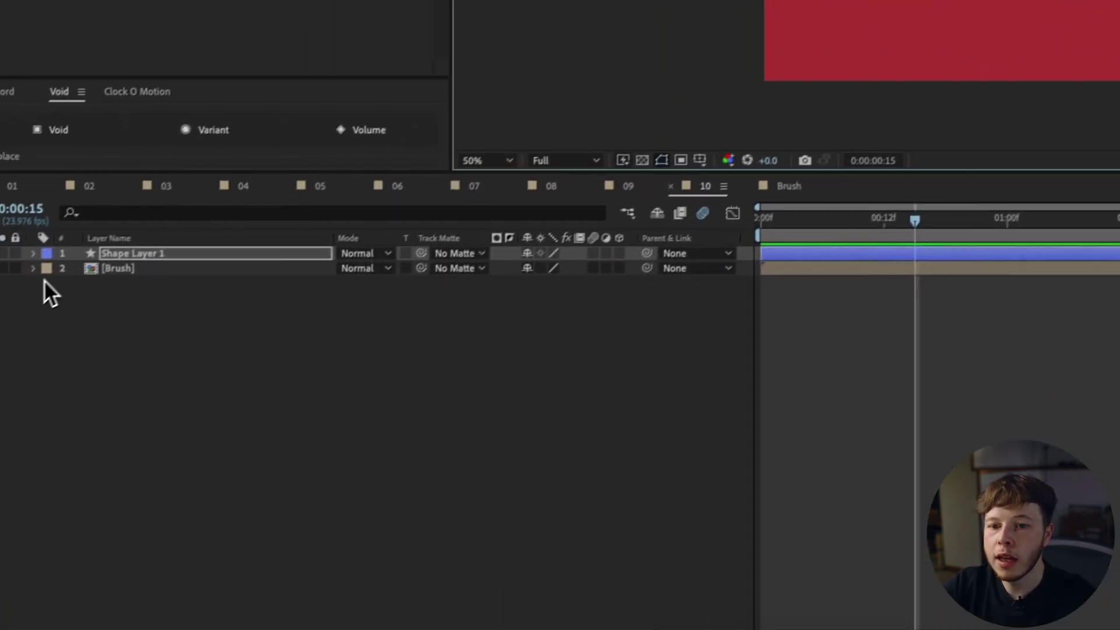
- Reveal the Path property of Shape 1 in the new shape layer and copy it
left_click(86, 235)
left_click(65, 232)
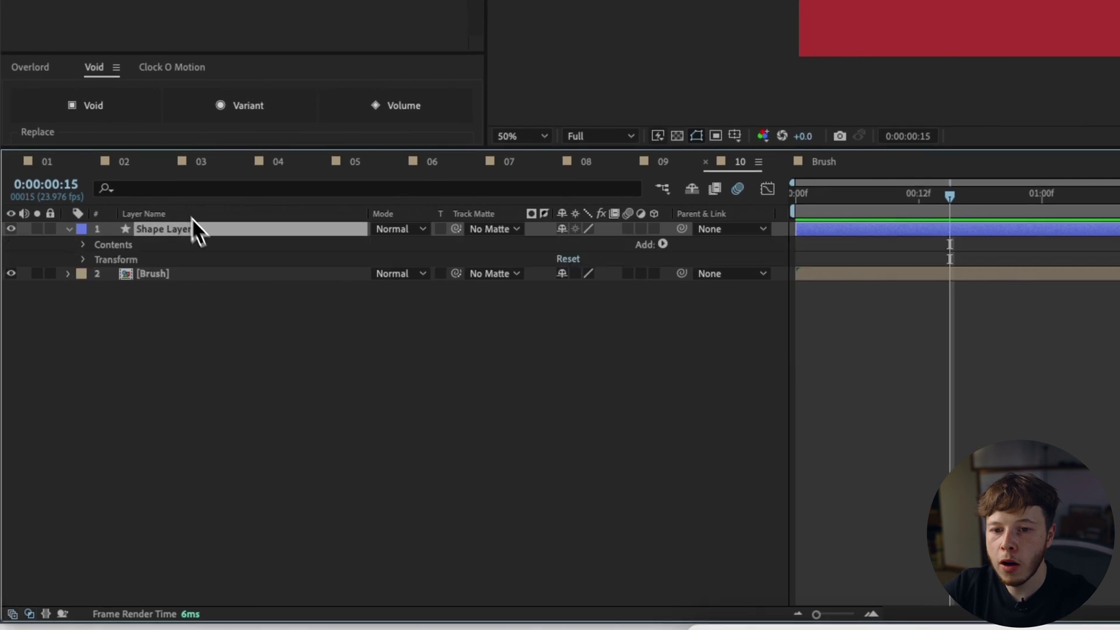
left_click(83, 245)
left_click(98, 259)
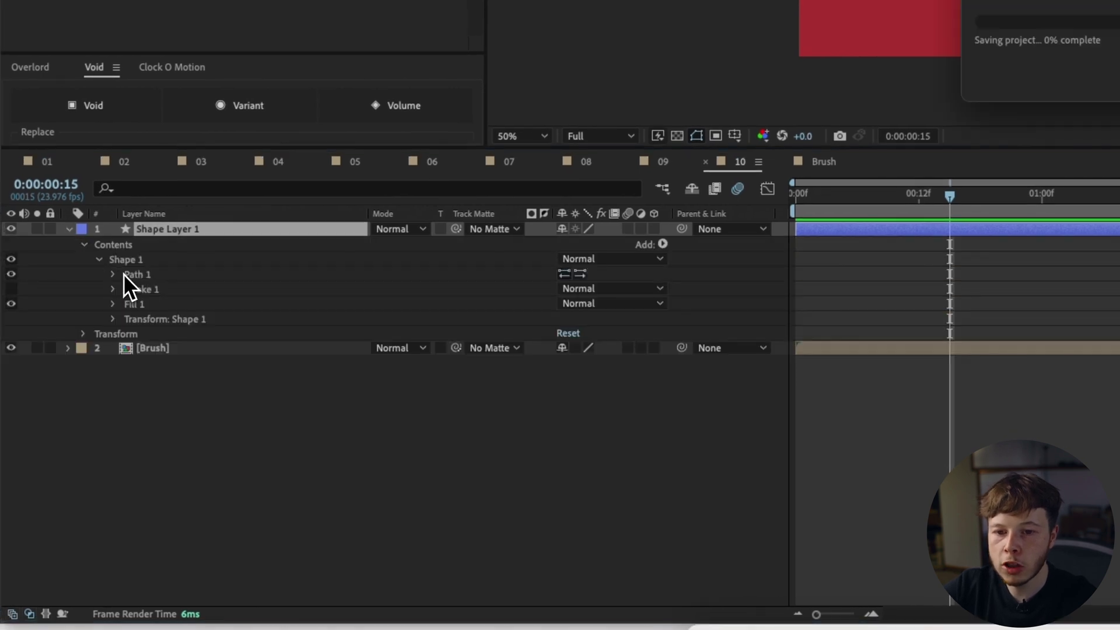
left_click(113, 274)
left_click(153, 290)
- Paste the copied path into the Brush layer's Position as keyframes starting at 0:00:00:15, and delete the shape layer
left_click(159, 364)
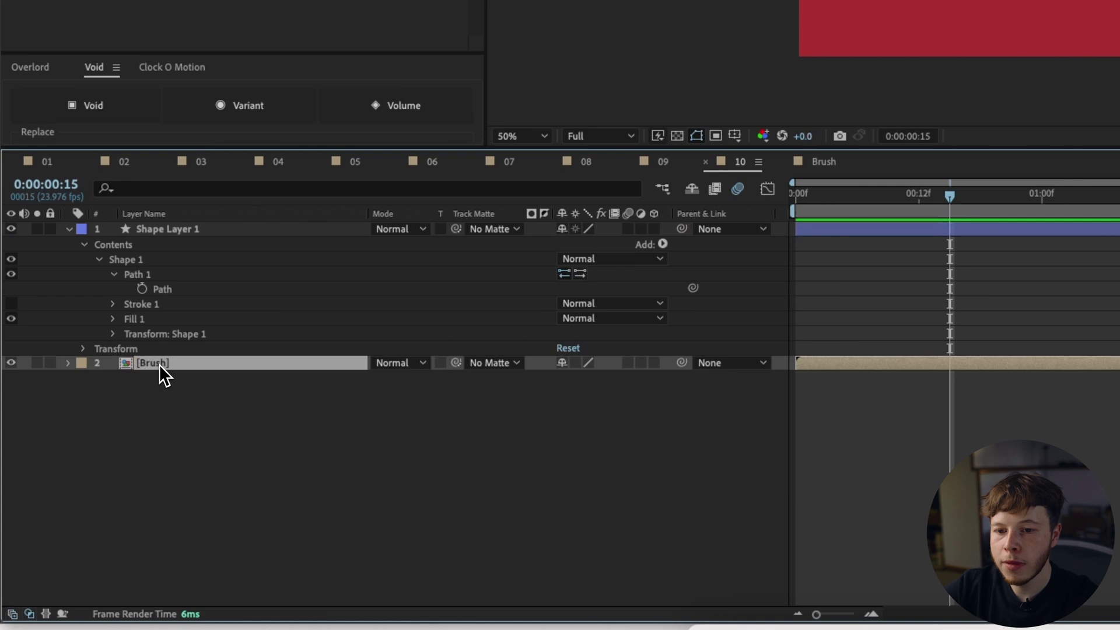
key("p")
left_click(156, 379)
key("ctrl+v")
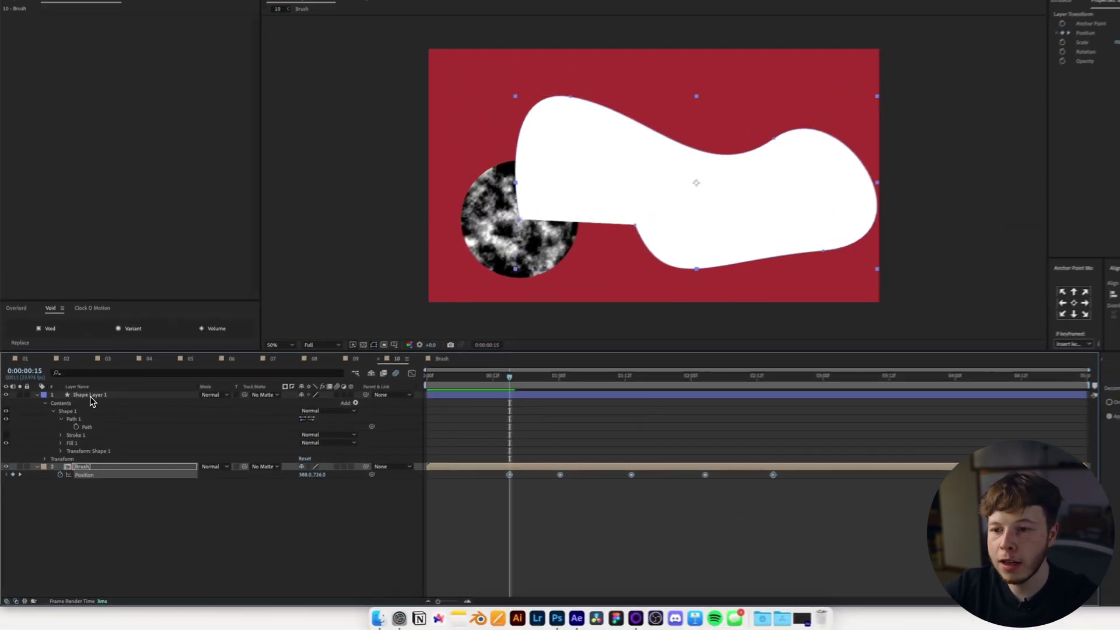
left_click(90, 397)
key("Delete")
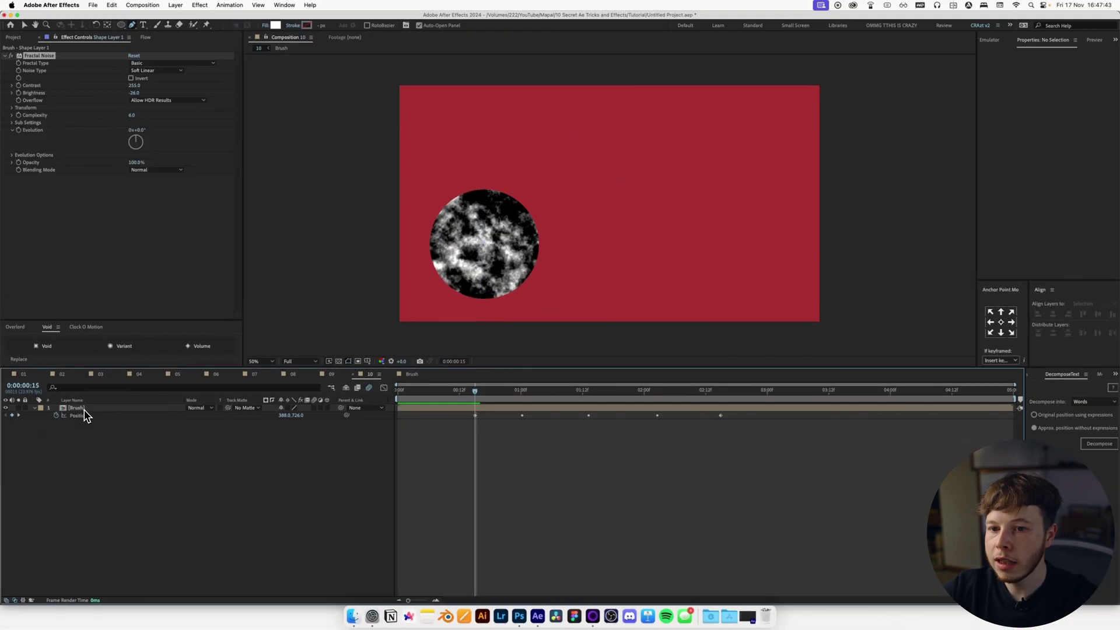
- Scale the Brush layer down to 19% and preview its motion along the path
left_click_drag(473, 394, 653, 425)
left_click(462, 408)
key("s")
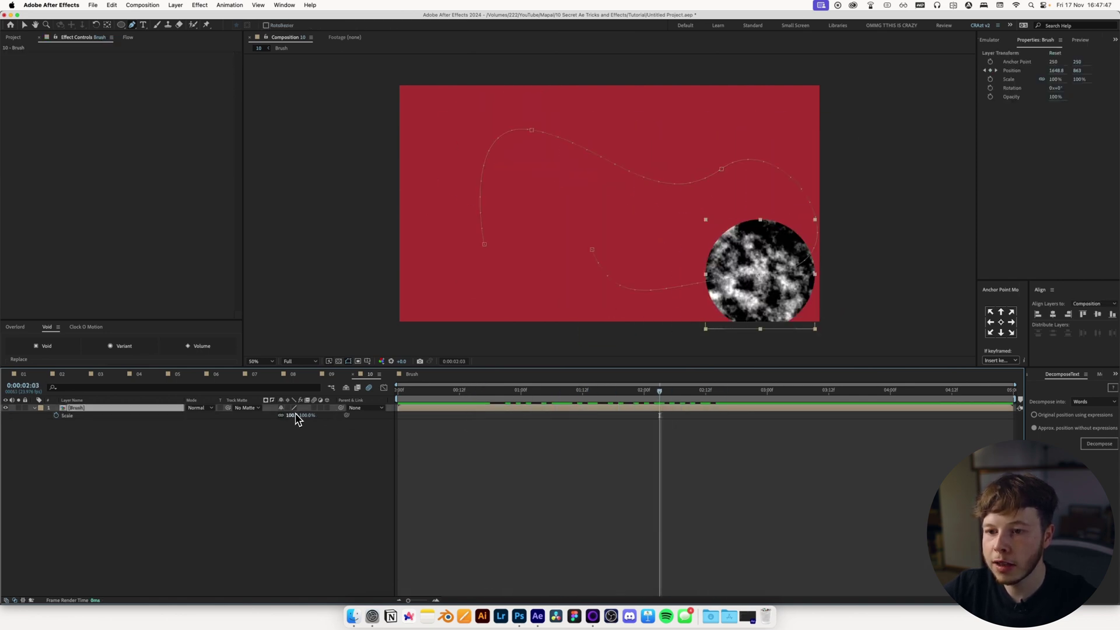
left_click_drag(298, 419, 265, 429)
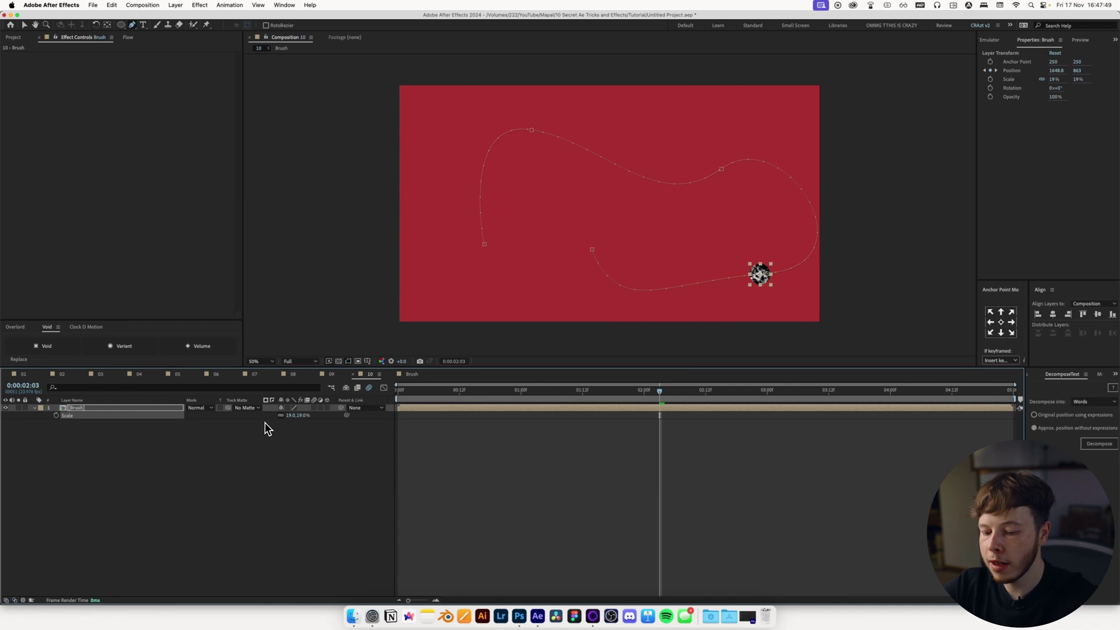
key("p")
key("space")
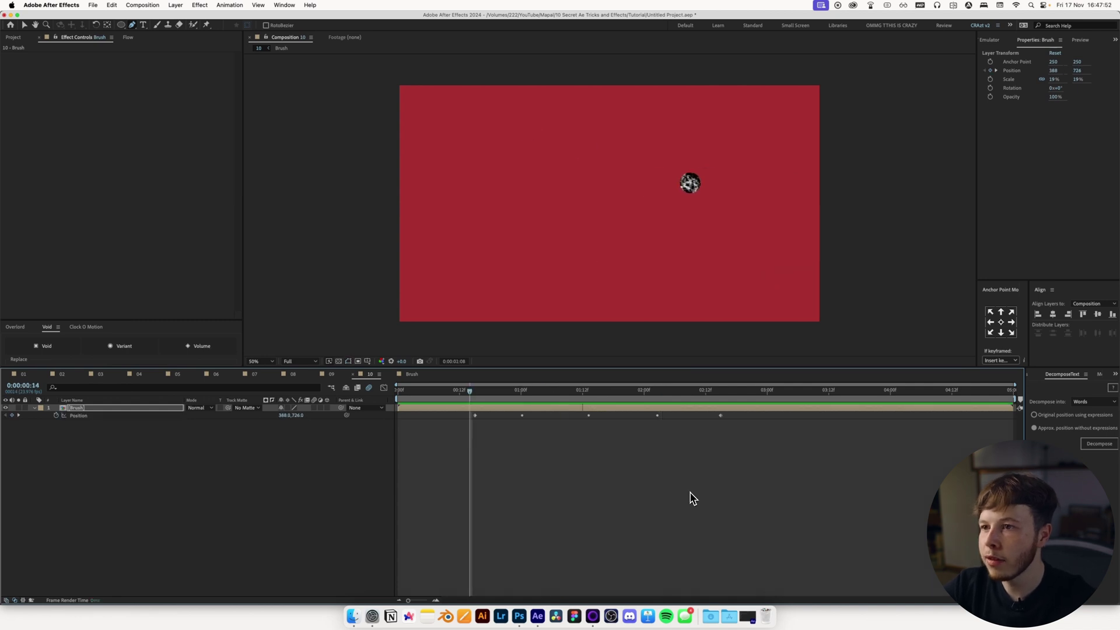
- Set the Brush layer's Auto-Orientation to Orient Along Path and scrub through the motion to check its rotation
right_click(524, 411)
mouse_move(578, 374)
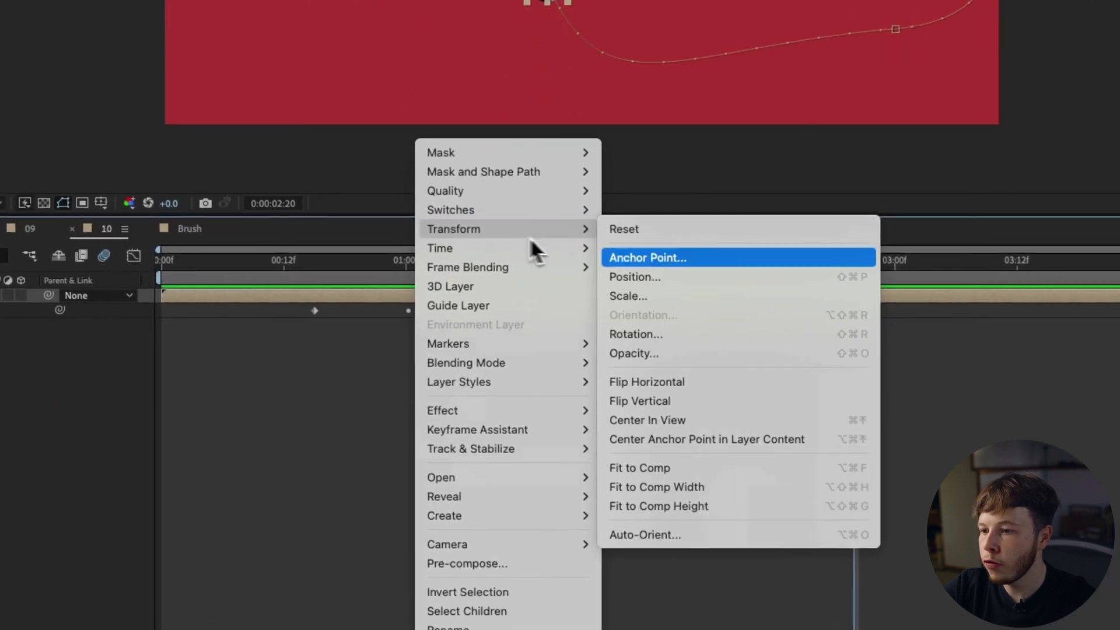
left_click(677, 531)
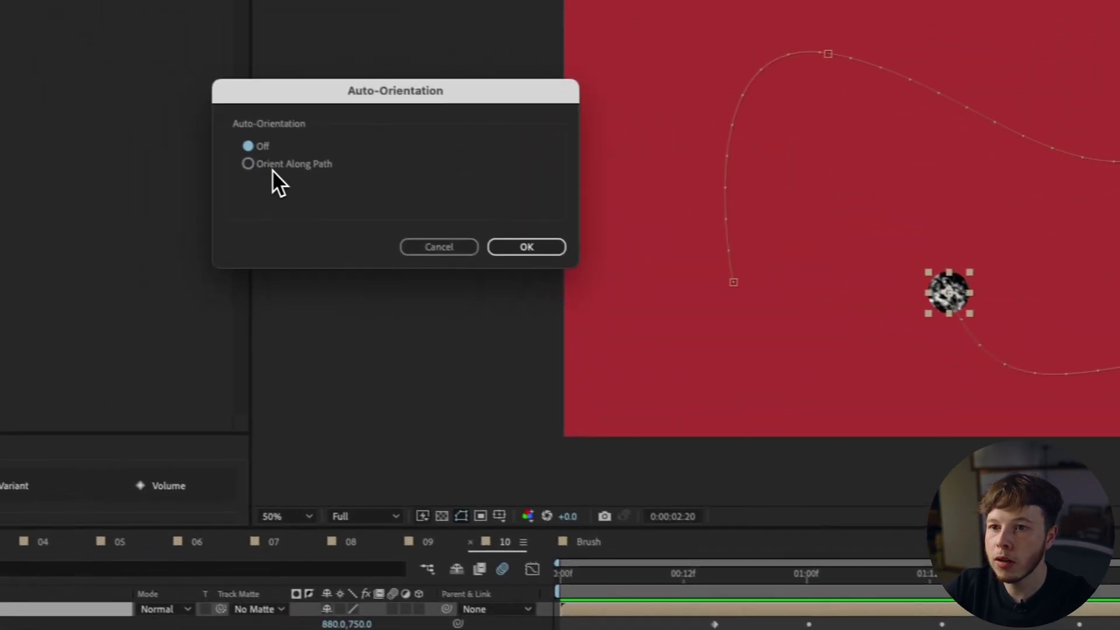
left_click(274, 165)
left_click(527, 247)
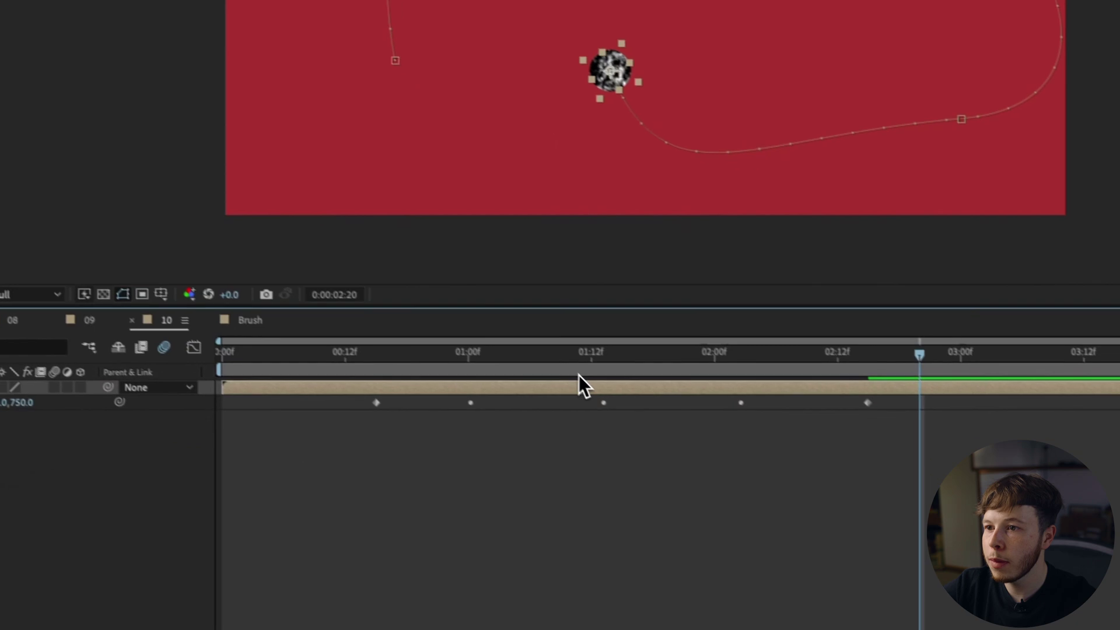
mouse_move(581, 357)
left_mouse_down()
mouse_move(448, 368)
mouse_move(378, 398)
left_mouse_up()
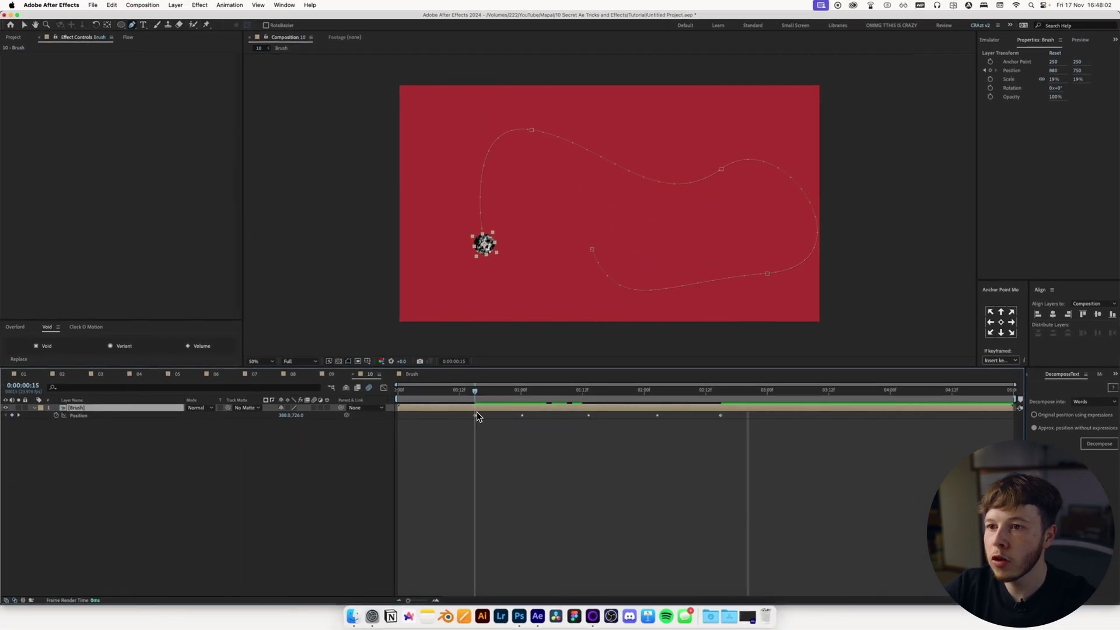
mouse_move(477, 415)
left_mouse_down()
mouse_move(516, 404)
mouse_move(644, 424)
mouse_move(675, 445)
mouse_move(674, 461)
left_mouse_up()
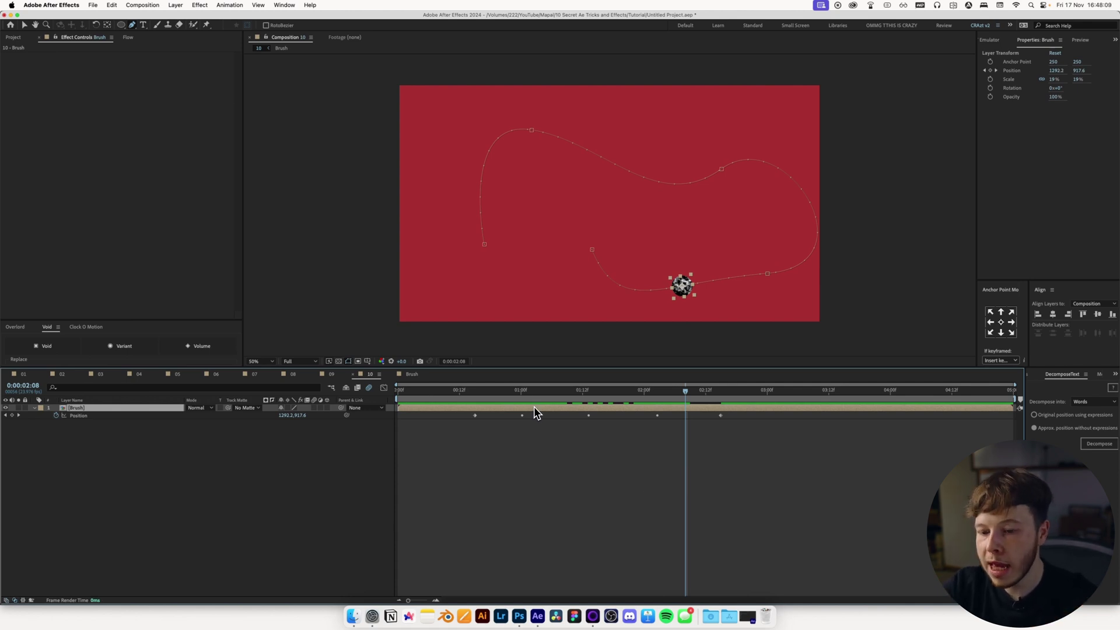
- Add an adjustment layer above the Brush layer and apply the Echo effect to it
key("super+alt+y")
key("ctrl+space")
type("ech")
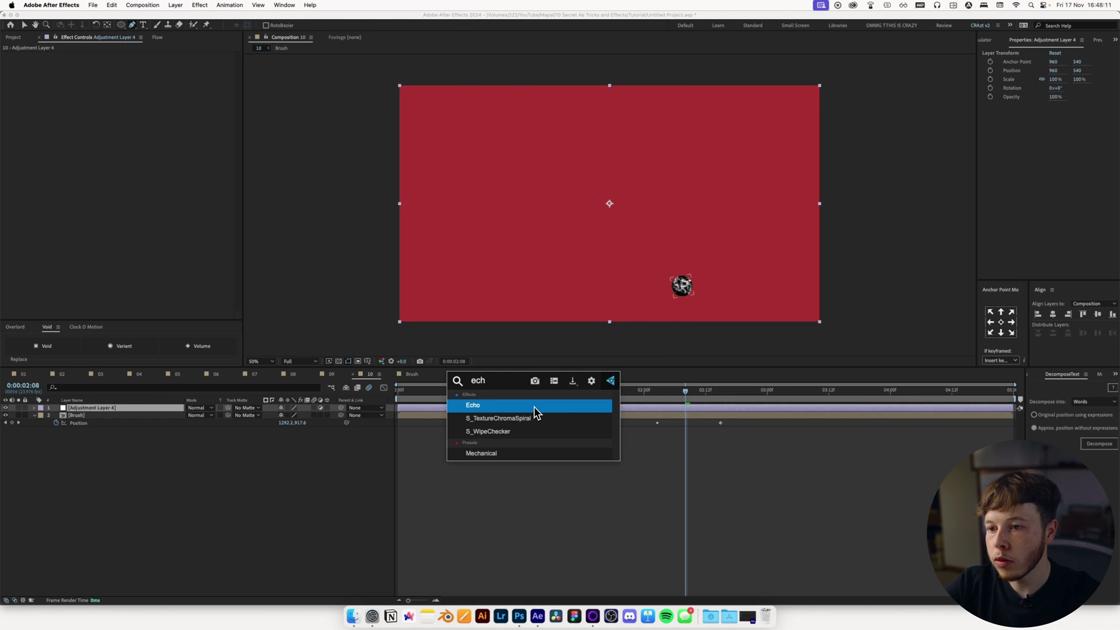
key("Return")
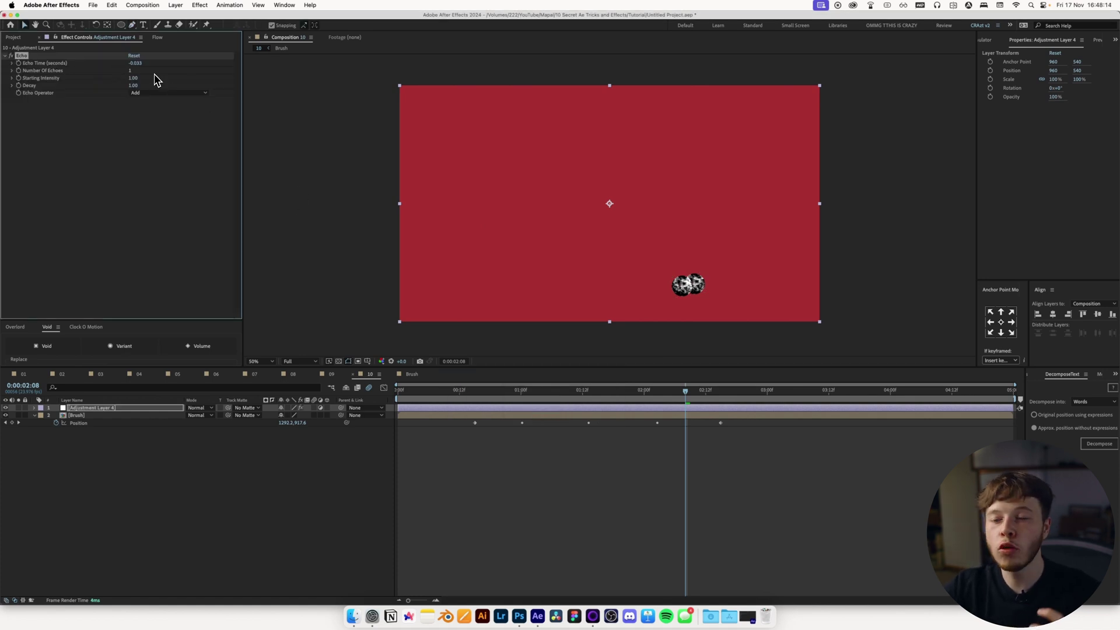
- Set the Echo Operator to Minimum and Number Of Echoes to 41, and preview the trail
left_click(152, 94)
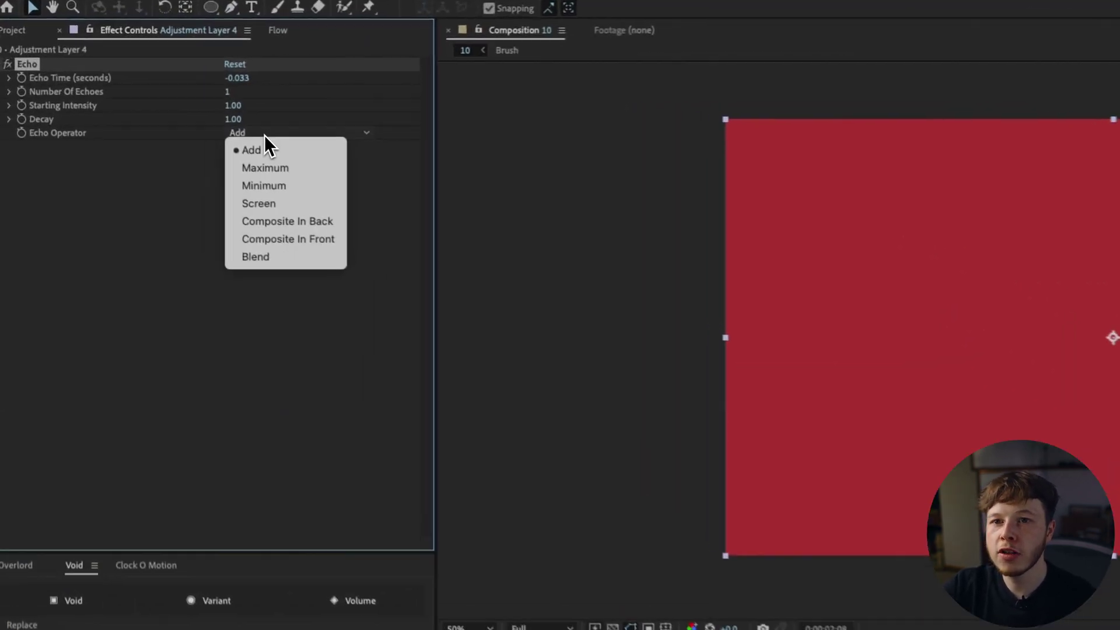
left_click(161, 121)
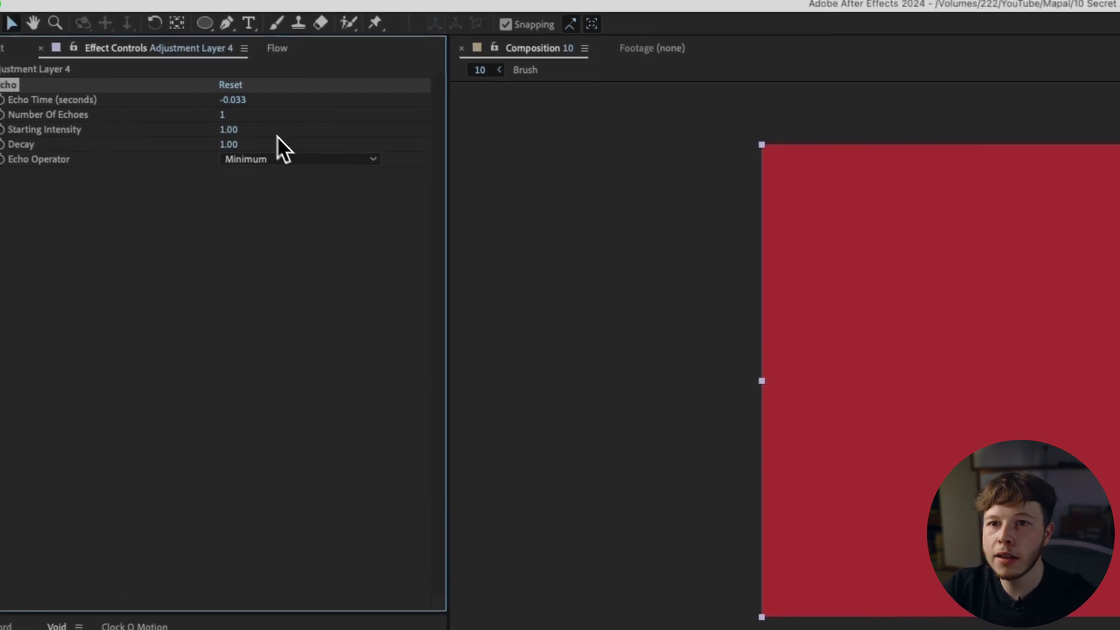
left_click_drag(261, 142, 282, 143)
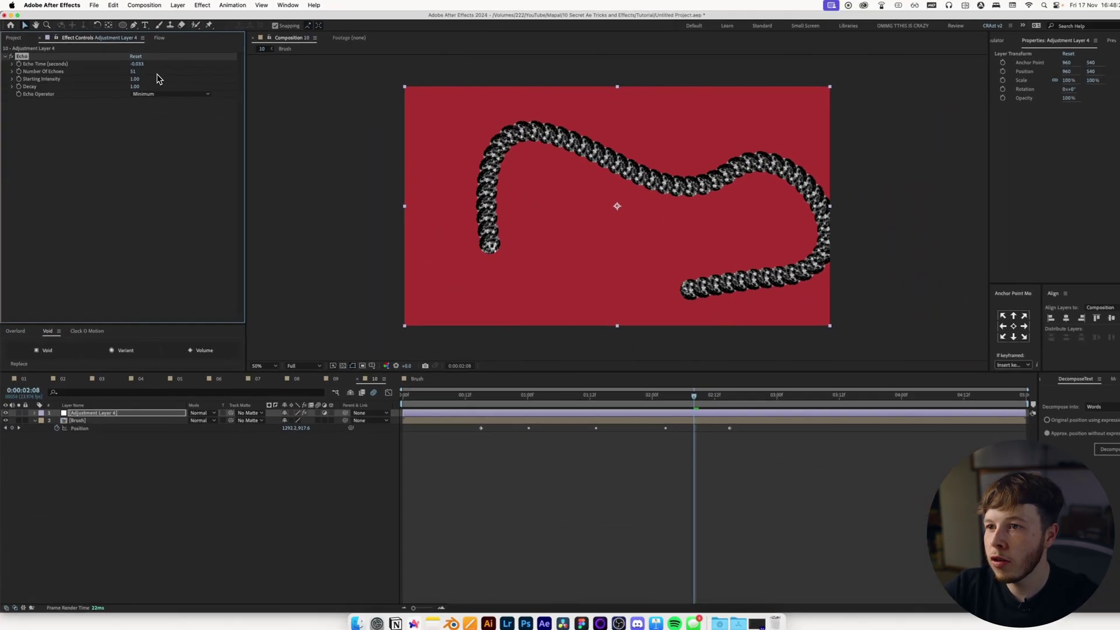
left_click_drag(157, 78, 152, 77)
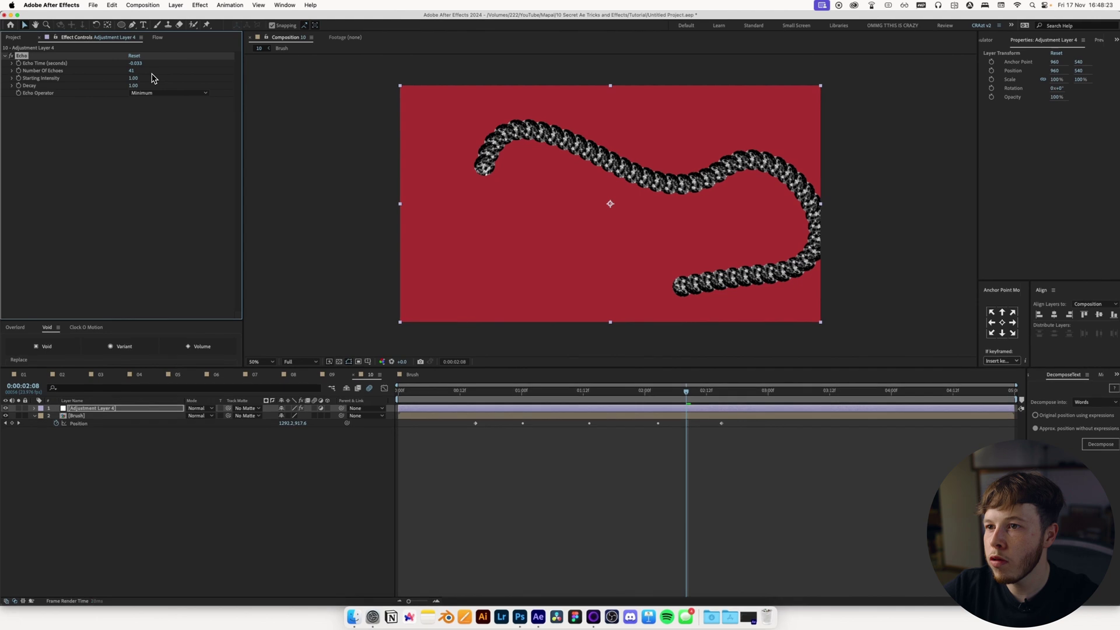
left_click_drag(653, 394, 515, 384)
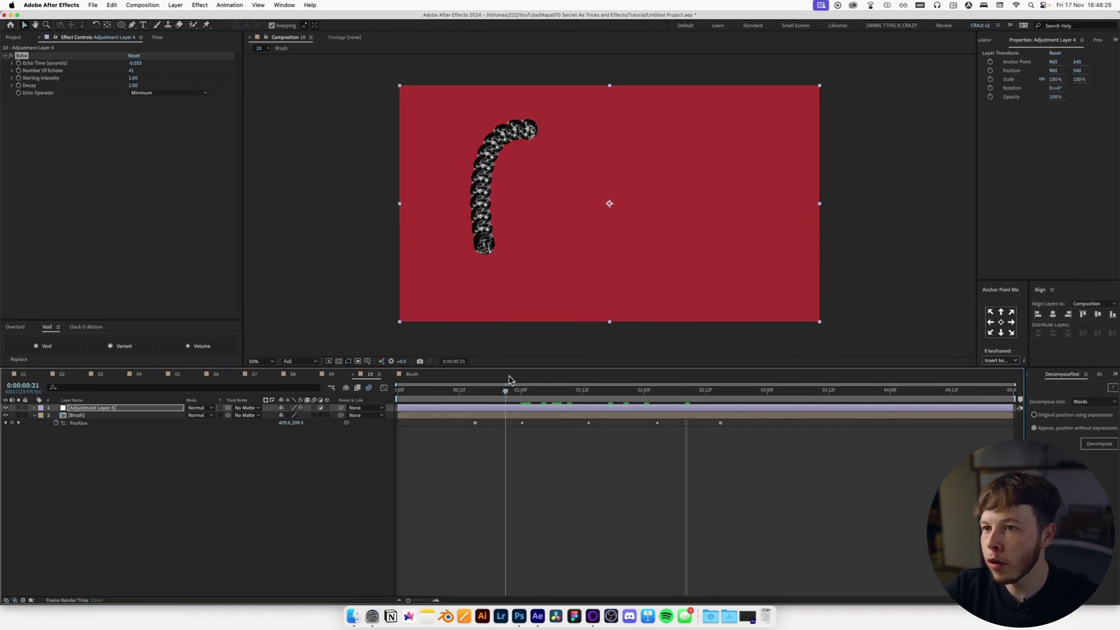
key("space")
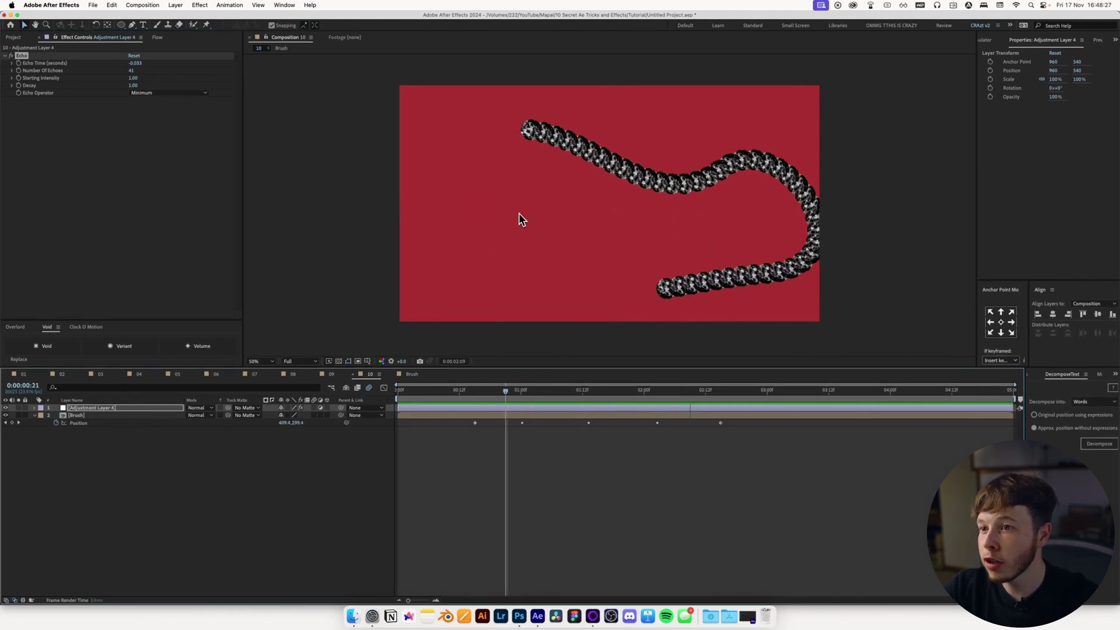
key("space")
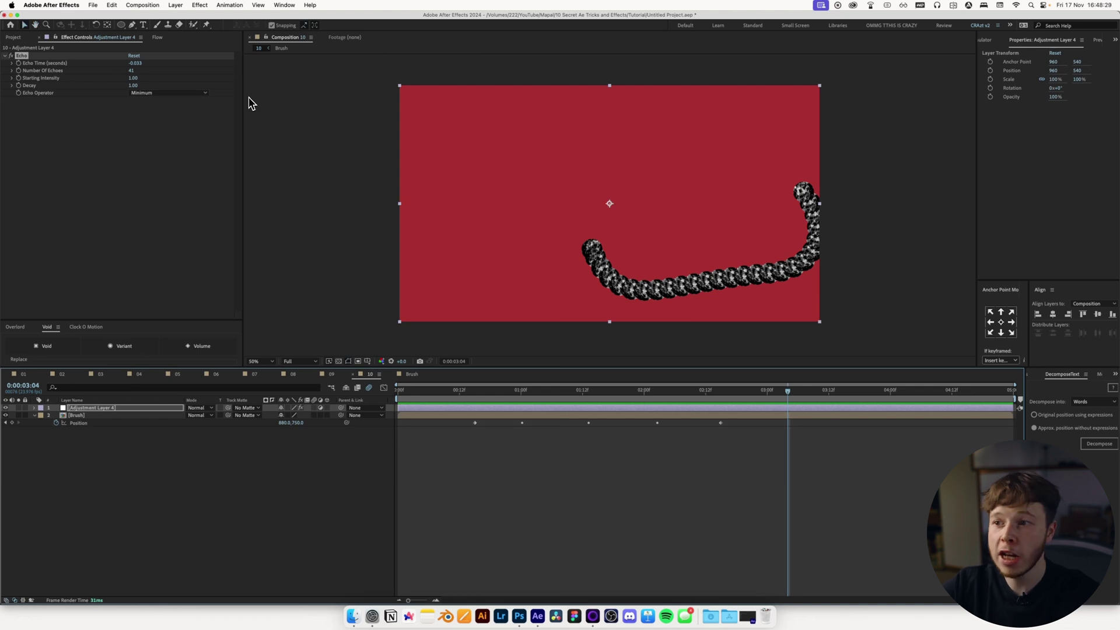
- Set the Echo Time to -0.003 seconds
left_click(135, 63)
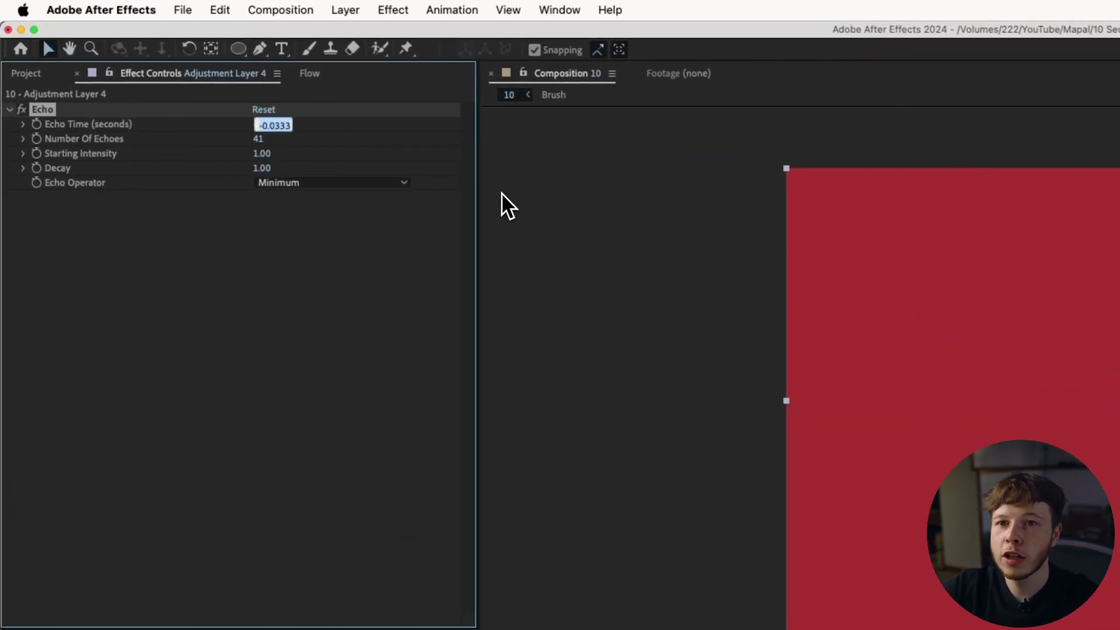
key("Right")
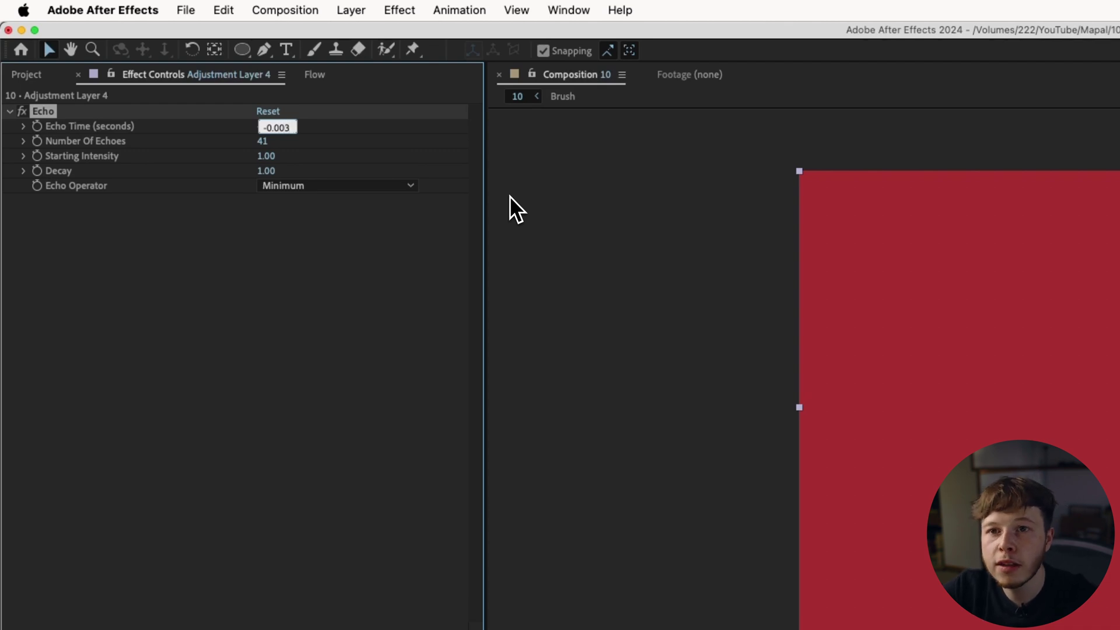
key("Return")
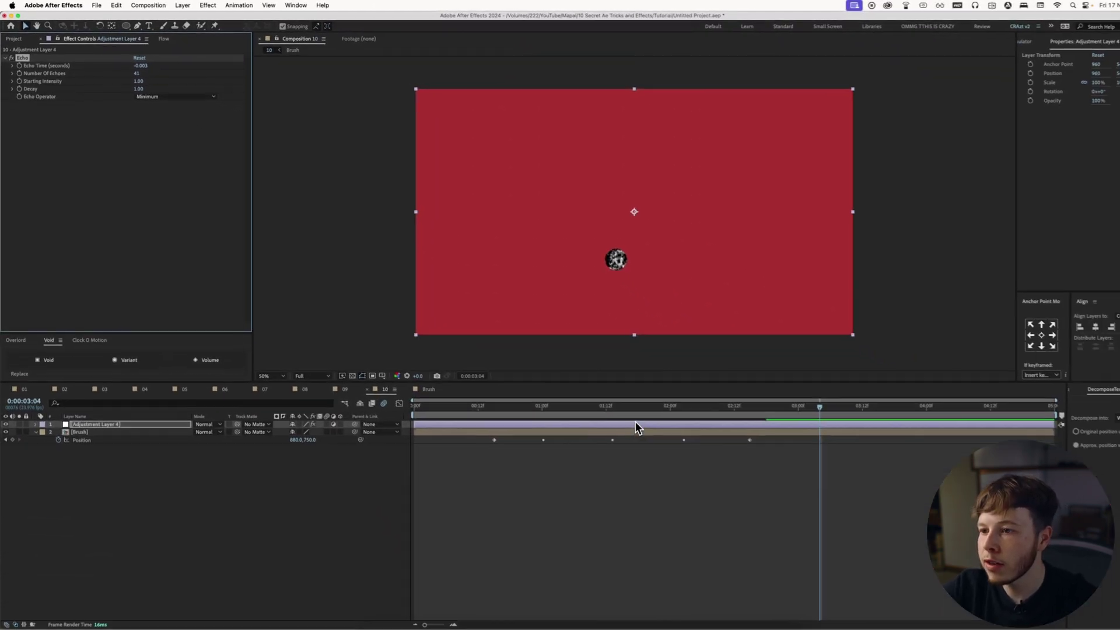
- Raise Number Of Echoes to 82 at the 0:00:01:02 frame and inspect the brush stroke up close
left_click(596, 395)
left_click_drag(599, 406, 531, 402)
left_click_drag(130, 71, 148, 75)
scroll(446, 219, "up", 1)
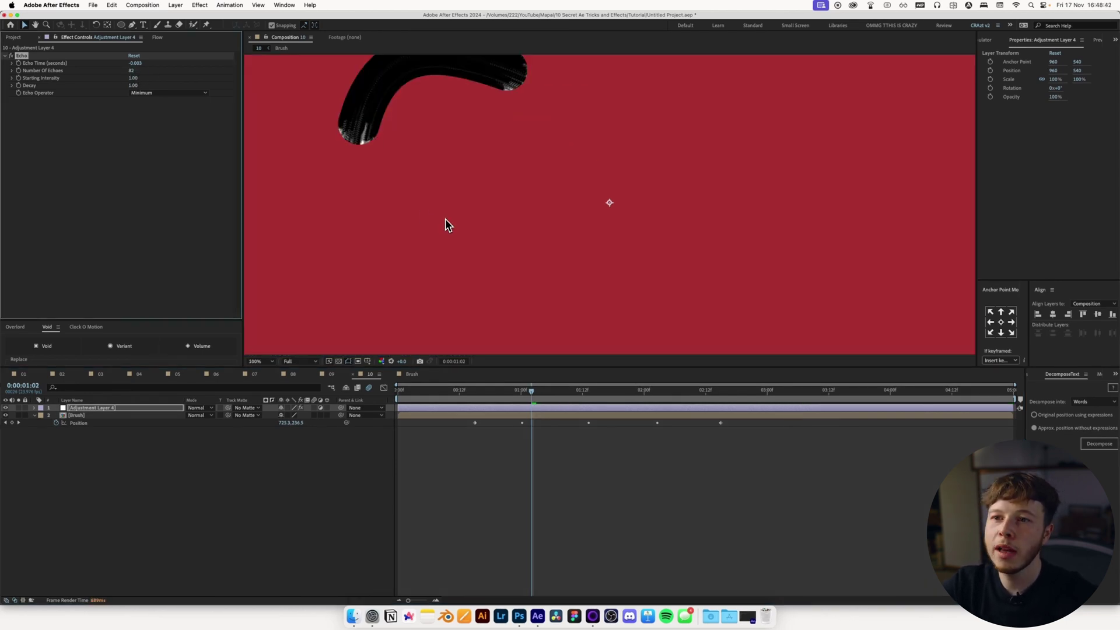
left_click_drag(458, 112, 517, 233)
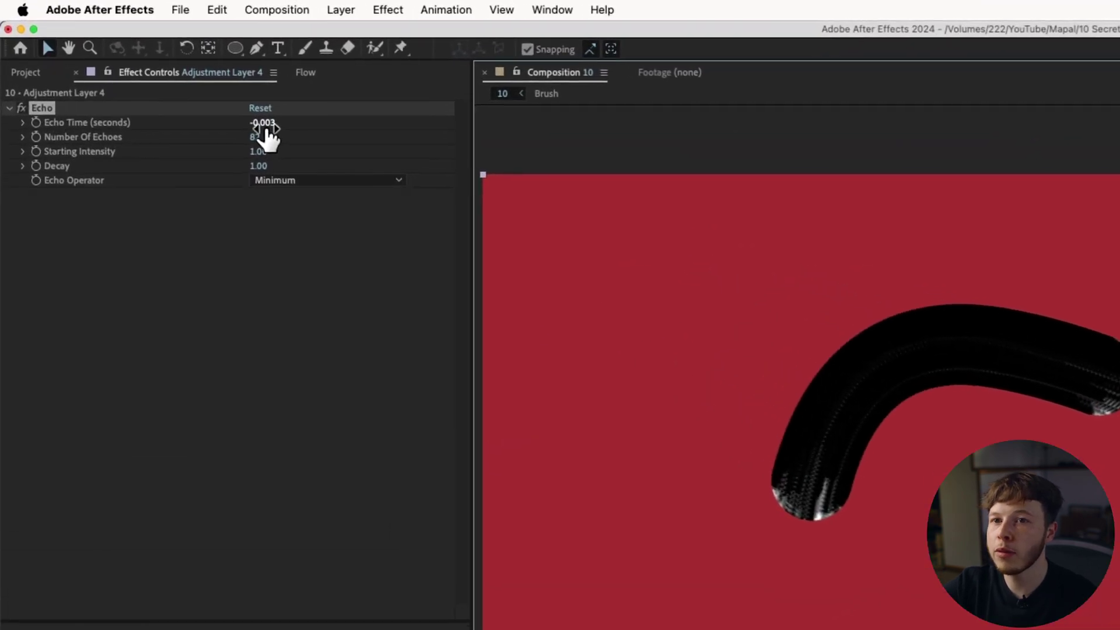
- Set the Echo Time to -0.005 seconds and check the stroke at 0:00:01:11
left_click(135, 63)
type("-0.005")
key("Return")
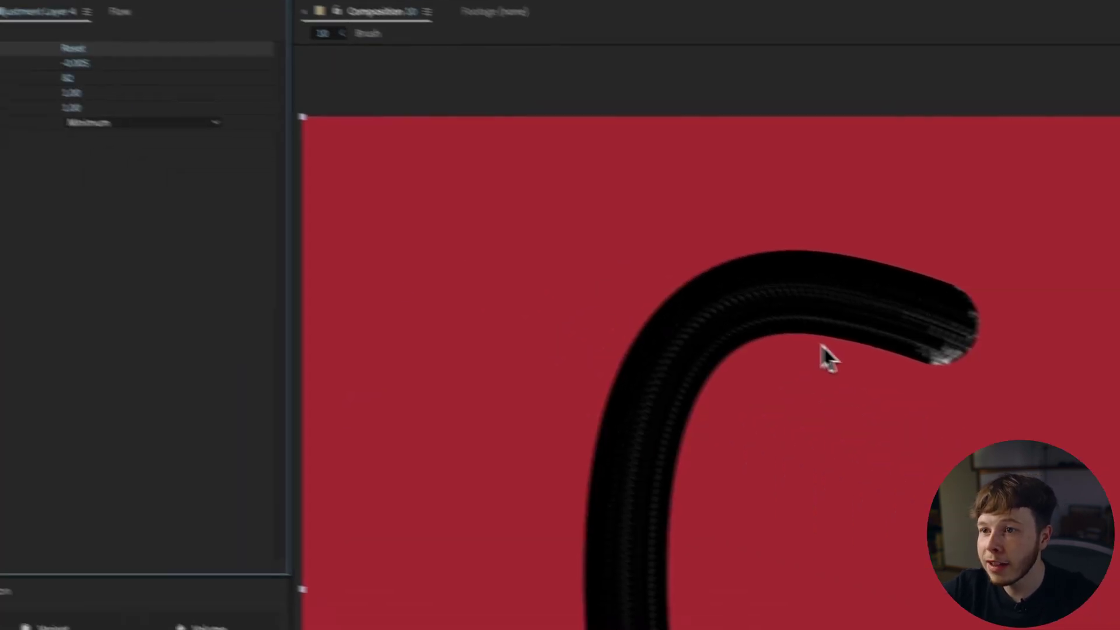
scroll(1019, 421, "down", 1)
left_click_drag(635, 287, 610, 257)
mouse_move(533, 392)
left_mouse_down()
mouse_move(626, 396)
mouse_move(533, 399)
mouse_move(576, 400)
left_mouse_up()
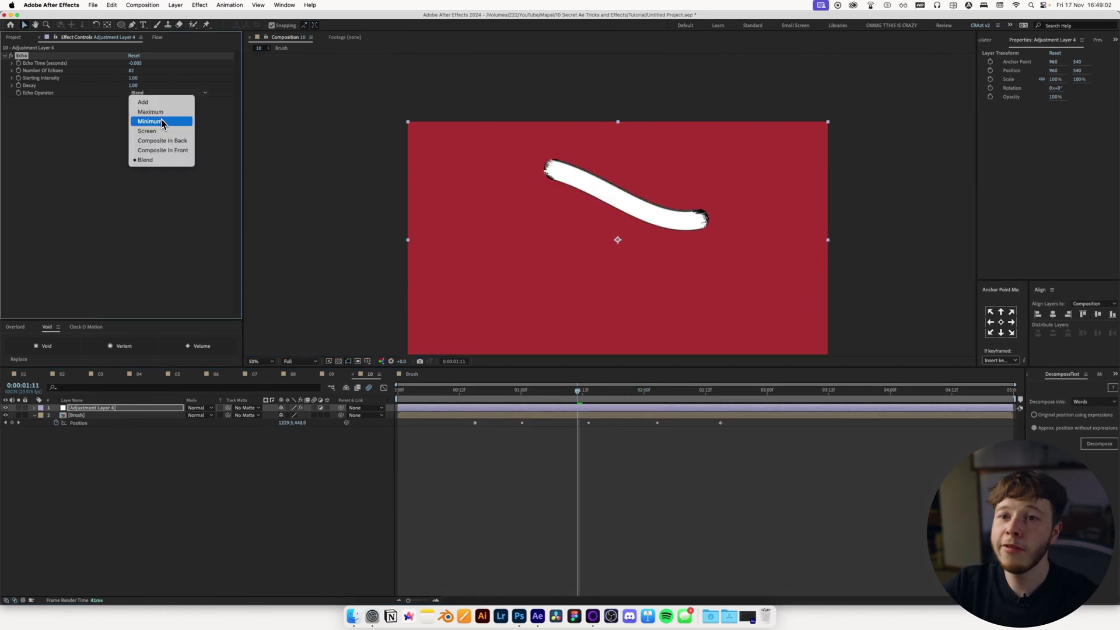
- Try the Maximum Echo Operator on the stroke and switch back to Minimum
left_click(161, 119)
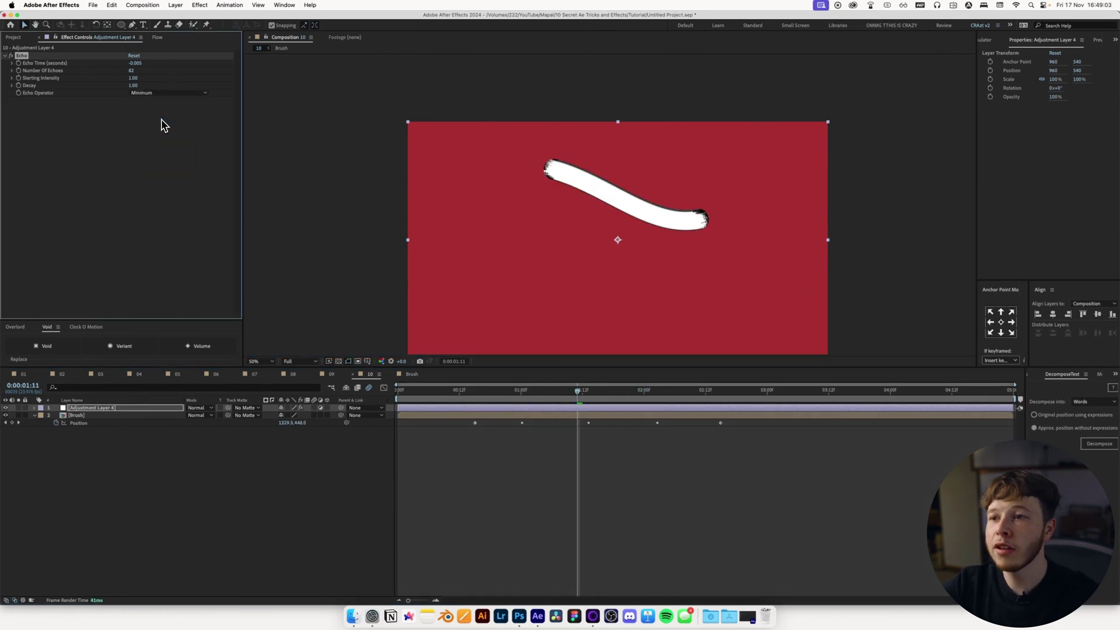
left_click(165, 94)
left_click(159, 112)
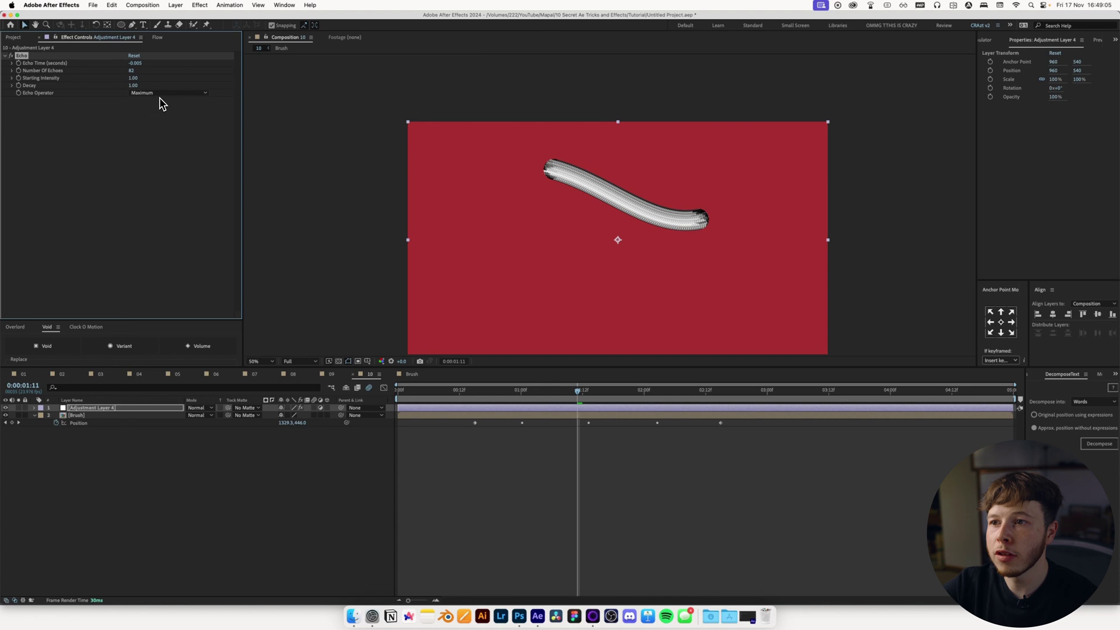
left_click(159, 95)
left_click(161, 123)
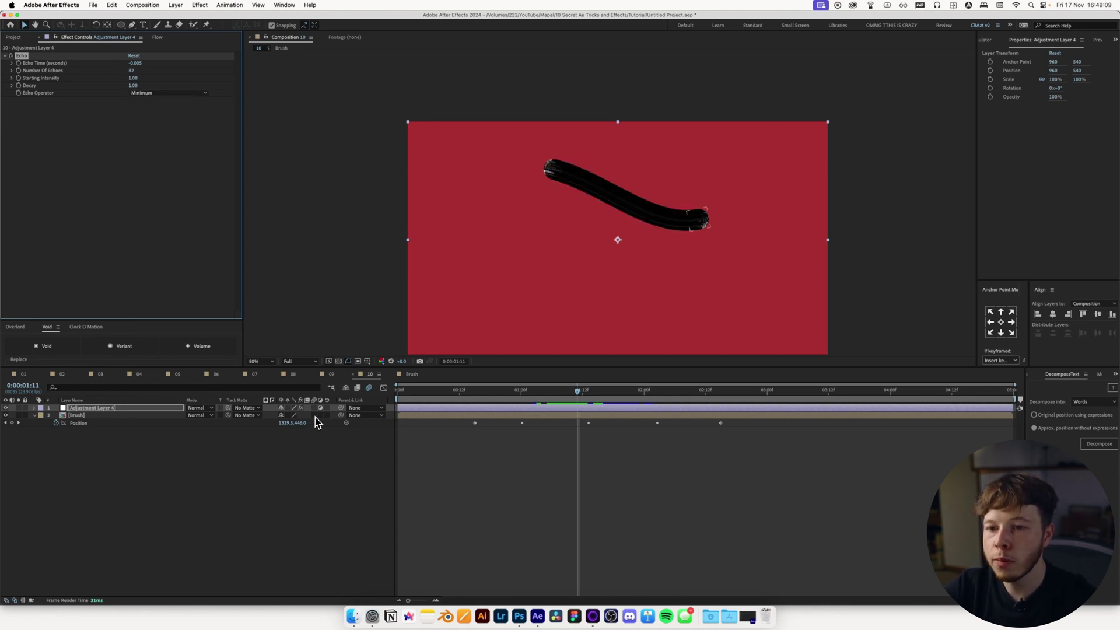
- Enable motion blur on the Brush layer and preview the animated brush stroke
left_click(315, 415)
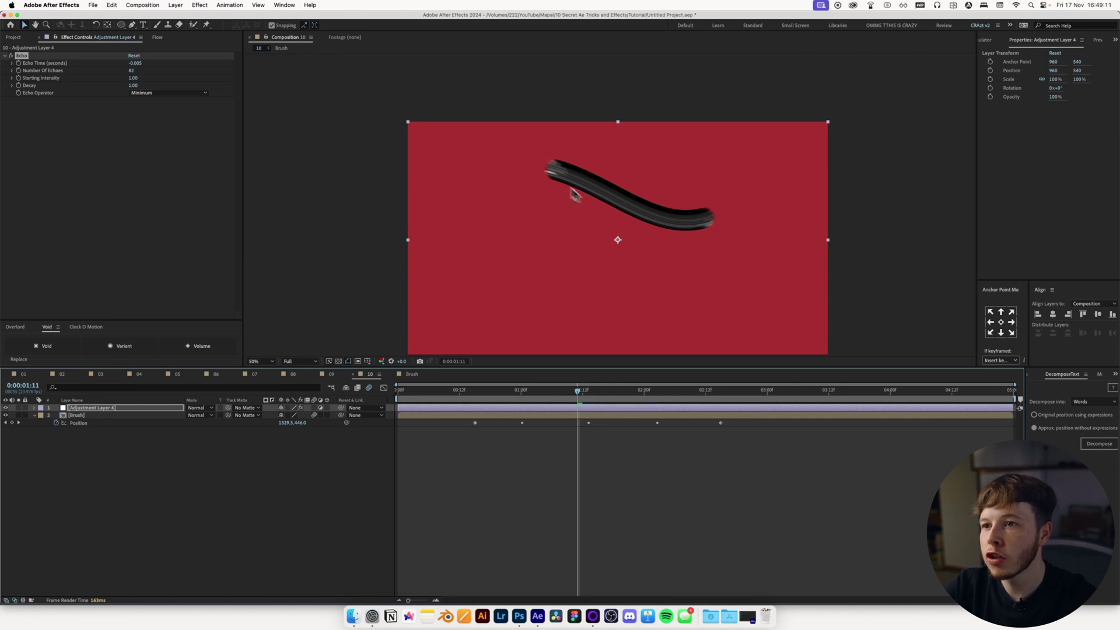
key("space")
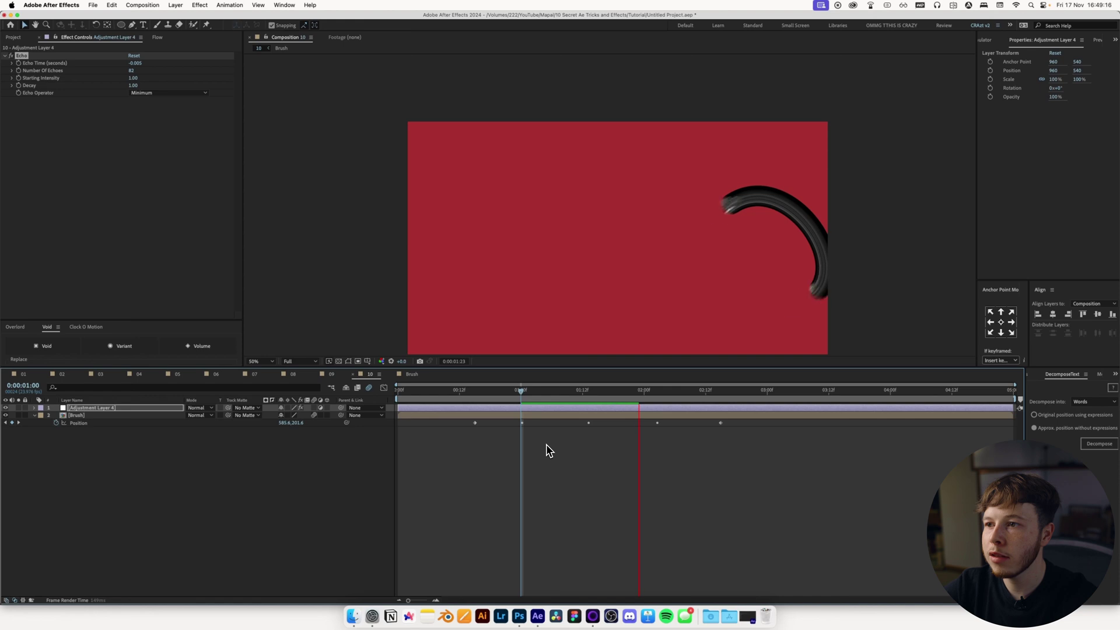
key("space")
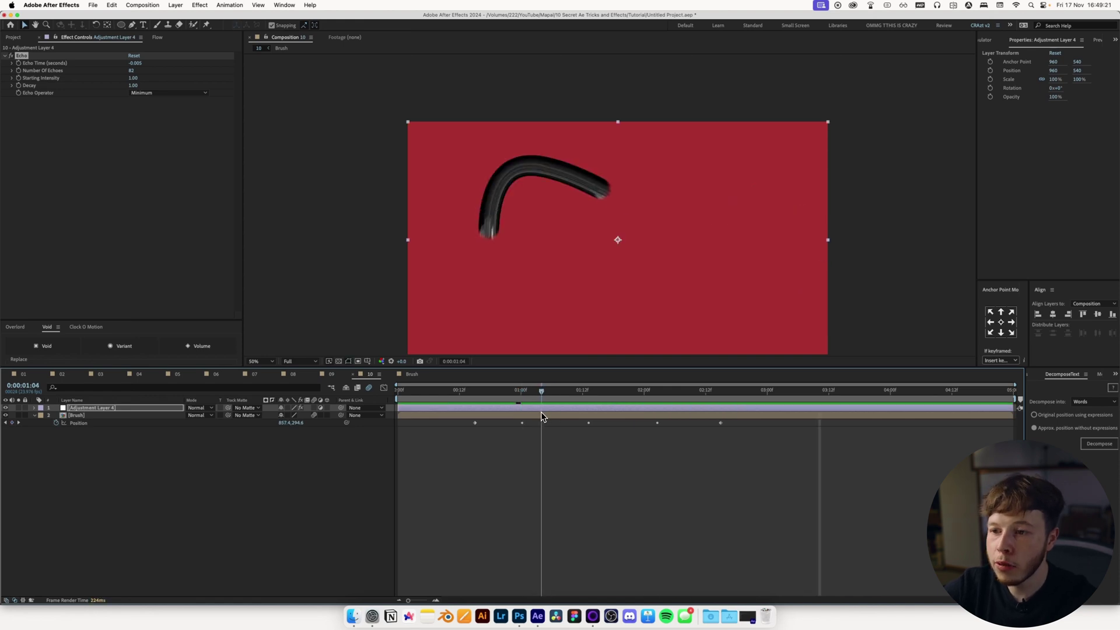
- Keyframe the Brush layer's Scale at 0:00:01:04 and set it to 2% at 0:00:00:15, where the stroke starts
left_click(88, 415)
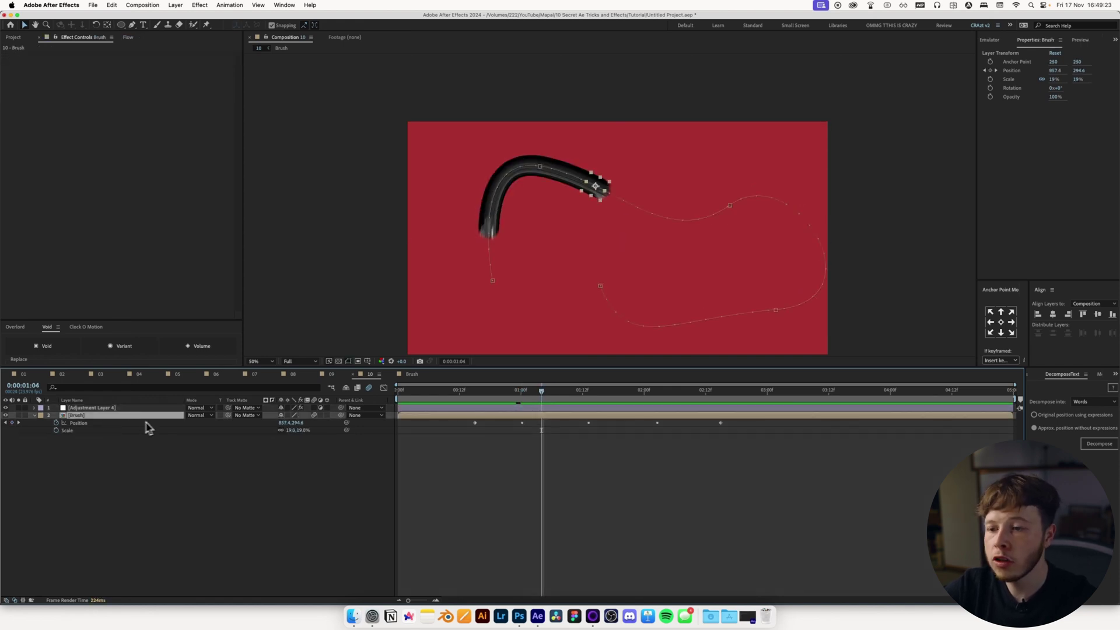
left_click(56, 430)
left_click_drag(521, 397, 478, 405)
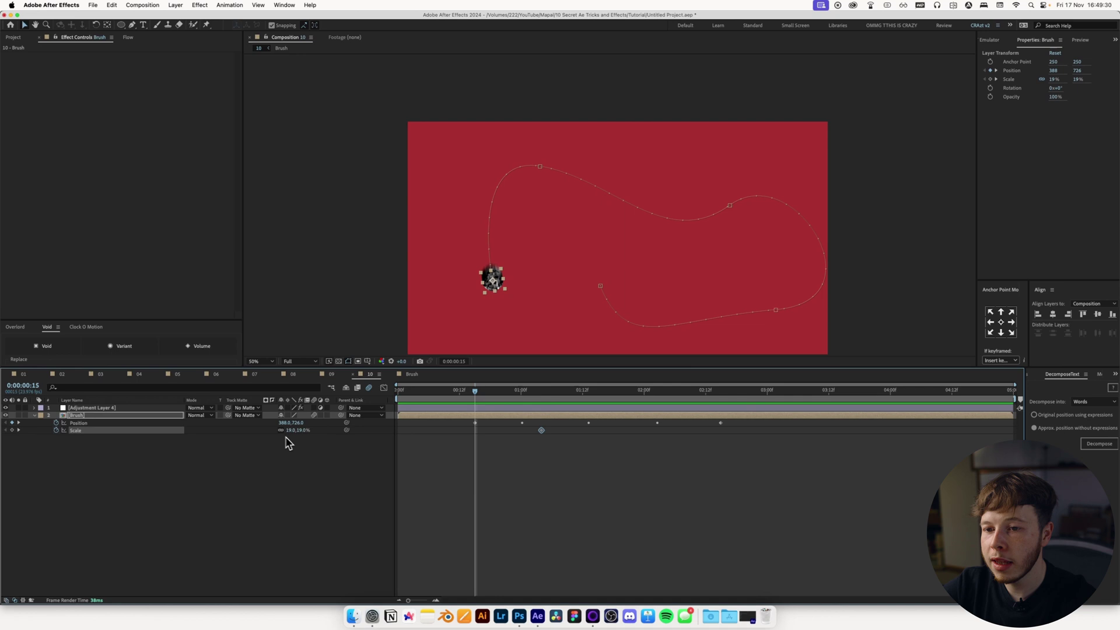
type("2")
key("Return")
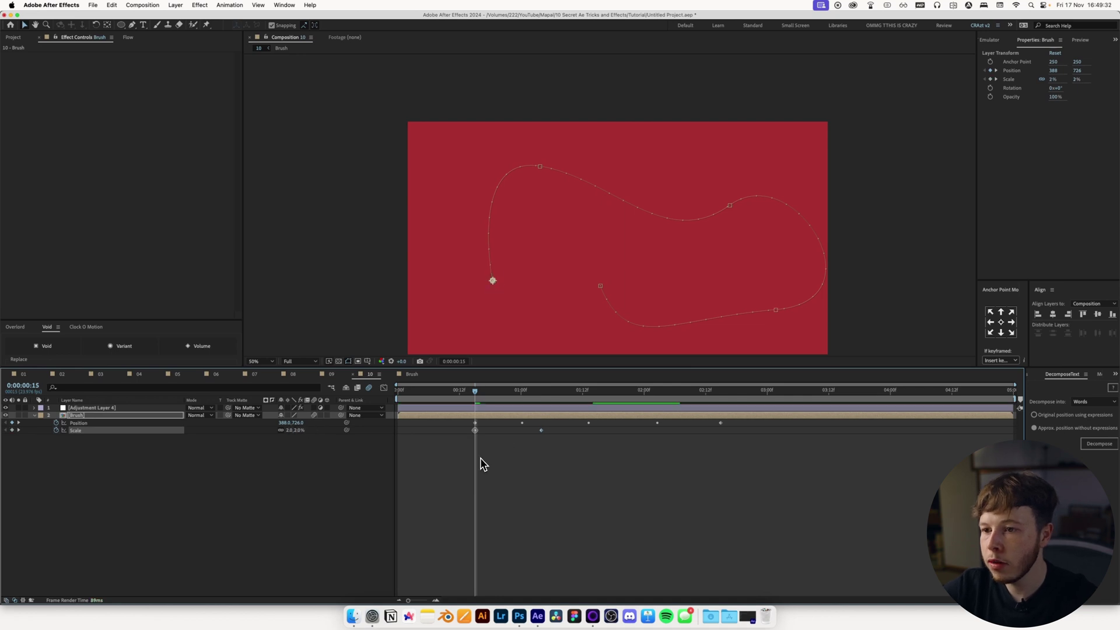
- Add a Scale keyframe holding the brush's current size at 0:00:02:05 and set Scale to 0% at 0:00:02:15
left_click_drag(659, 400, 670, 396)
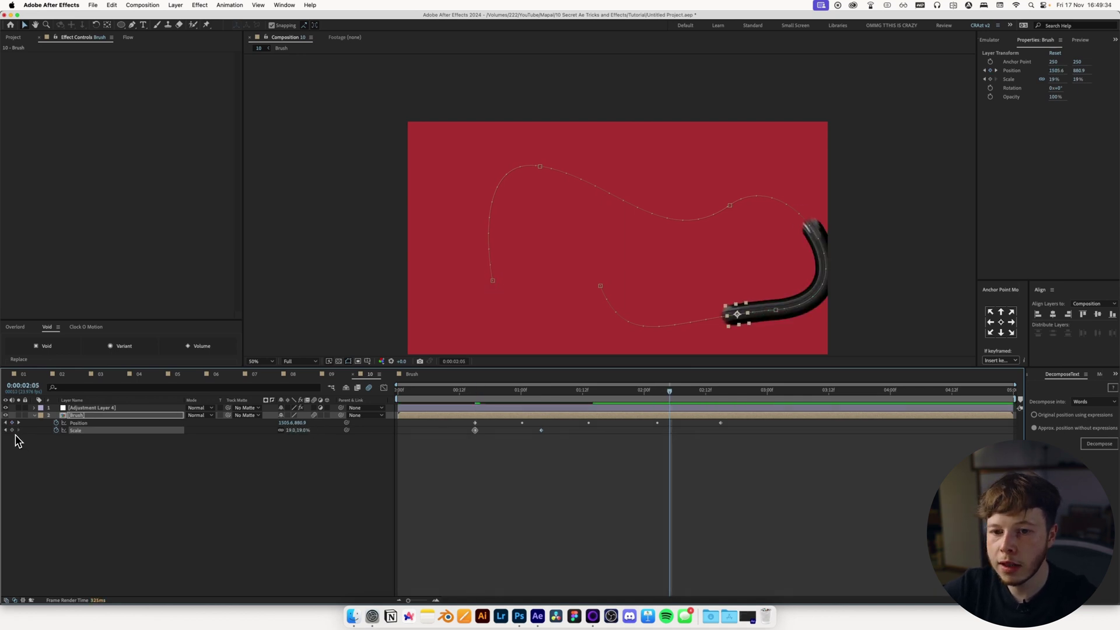
left_click(722, 400)
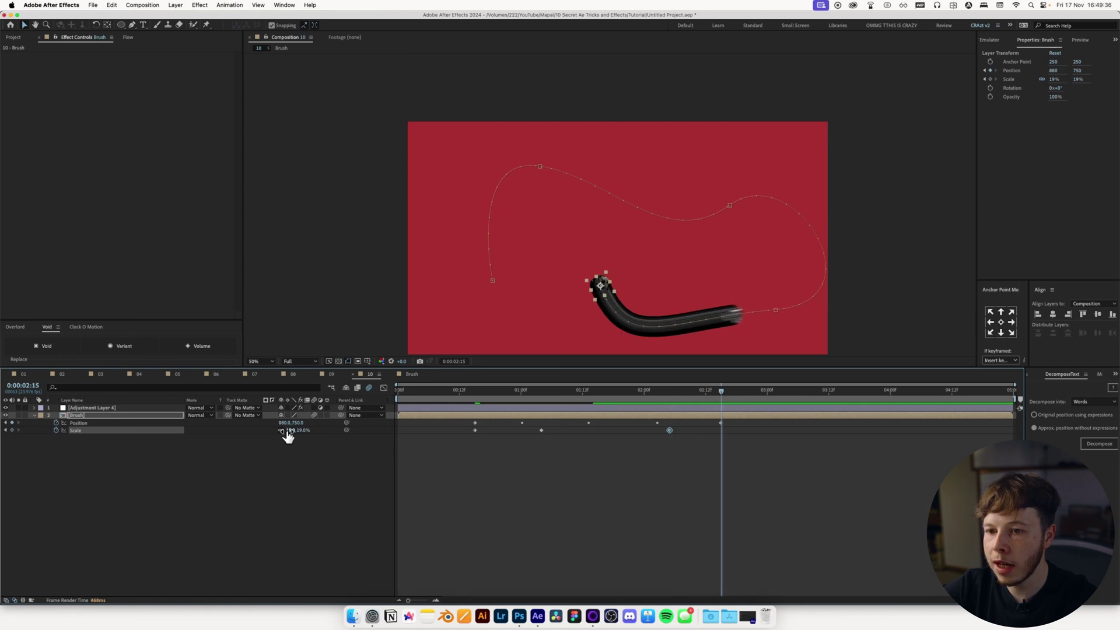
type("0")
key("Return")
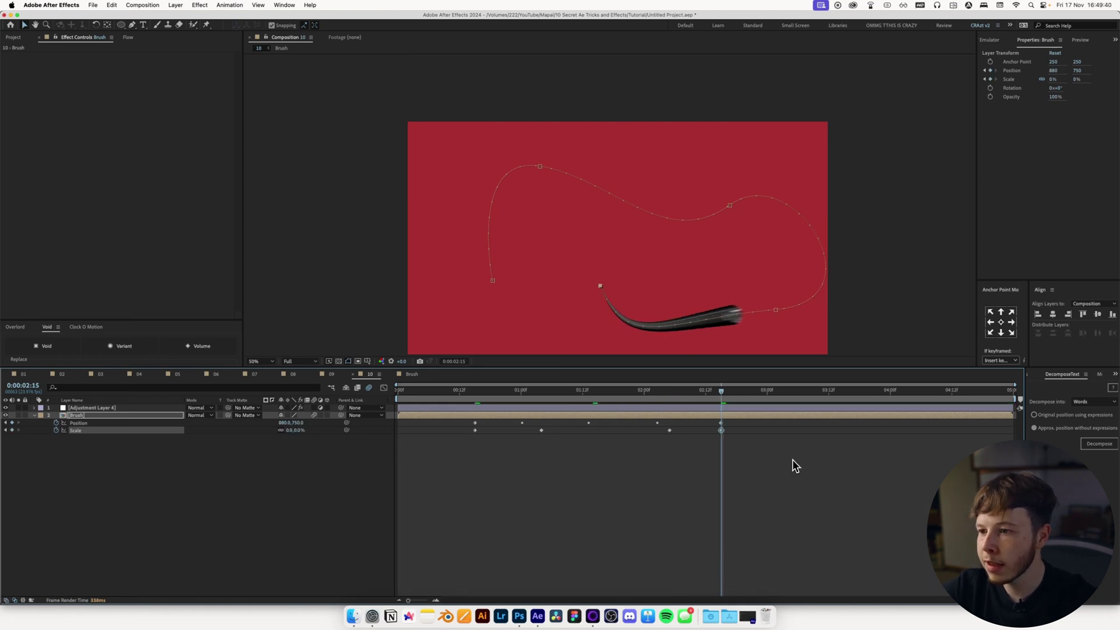
- Apply Easy Ease to all four Scale keyframes of the Brush layer and return to the first keyframe
mouse_move(777, 467)
left_mouse_down()
mouse_move(403, 419)
mouse_move(408, 434)
left_mouse_up()
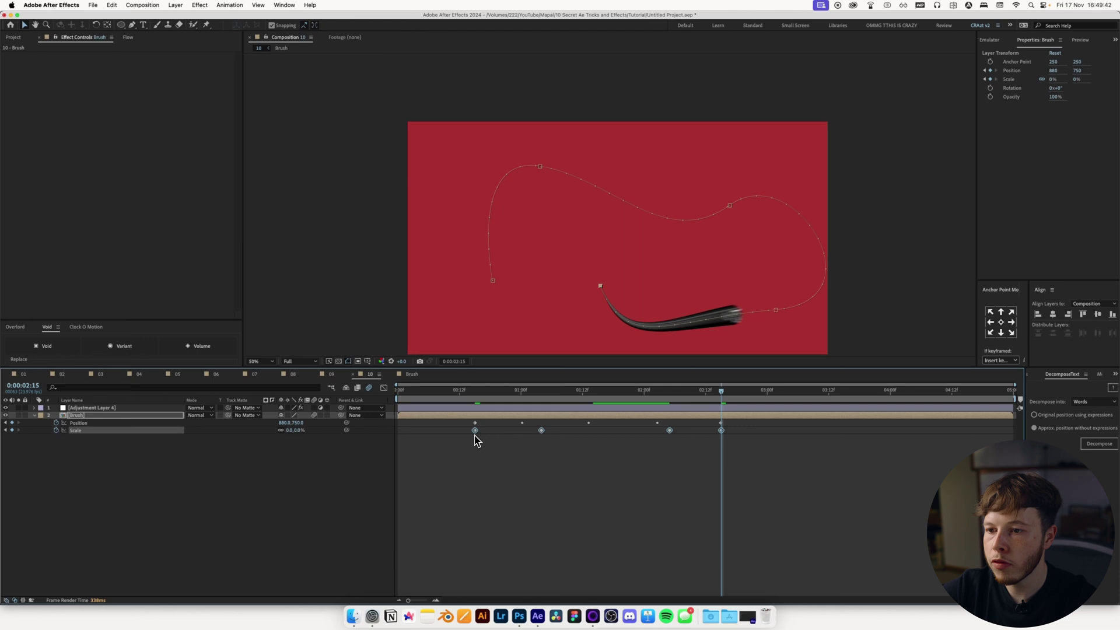
right_click(475, 435)
mouse_move(535, 571)
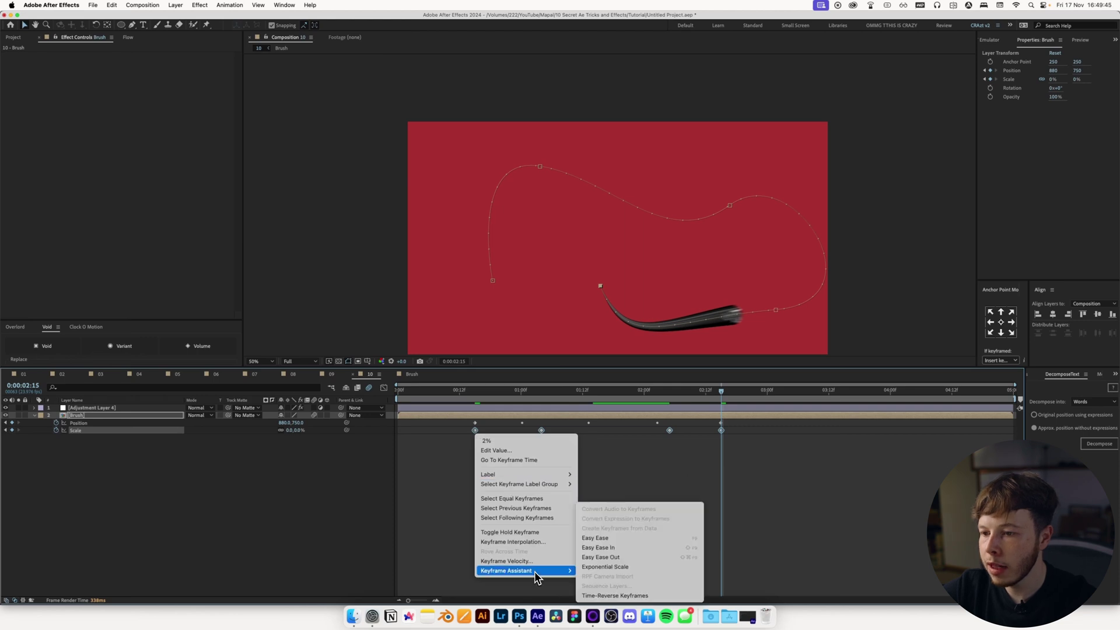
left_click(630, 538)
left_click(502, 458)
left_click(474, 392)
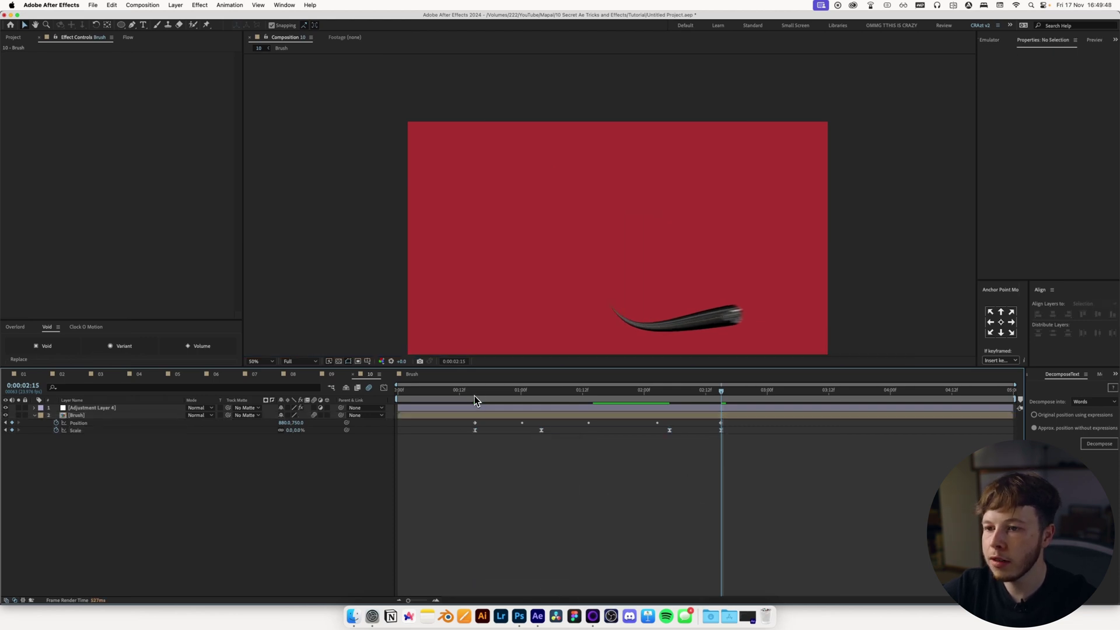